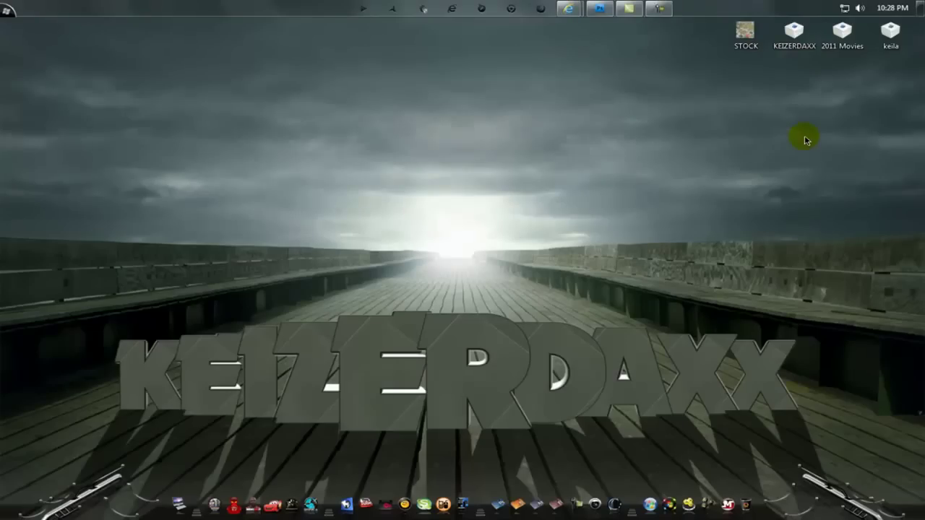
Create Untitled-1 at 1280 × 720 pixels, 300 ppi, with a white background.
left_click(605, 9)
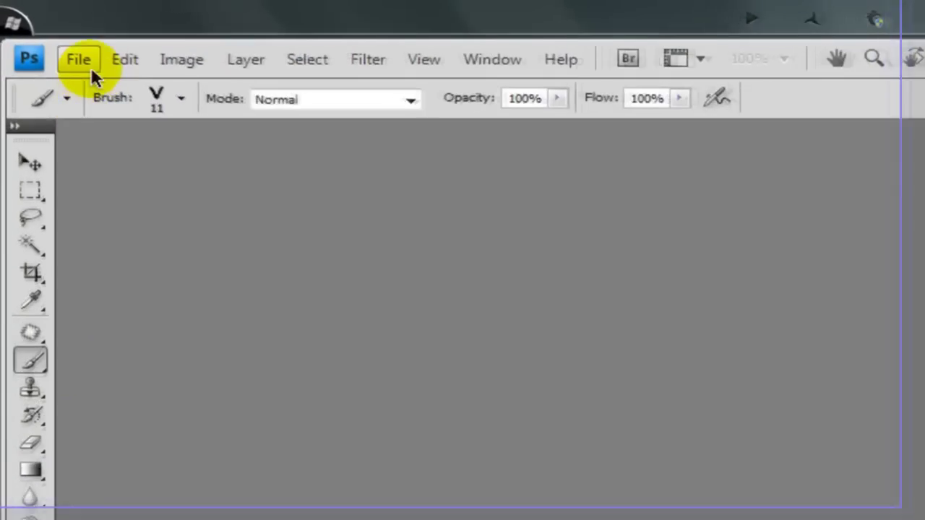
left_click(82, 64)
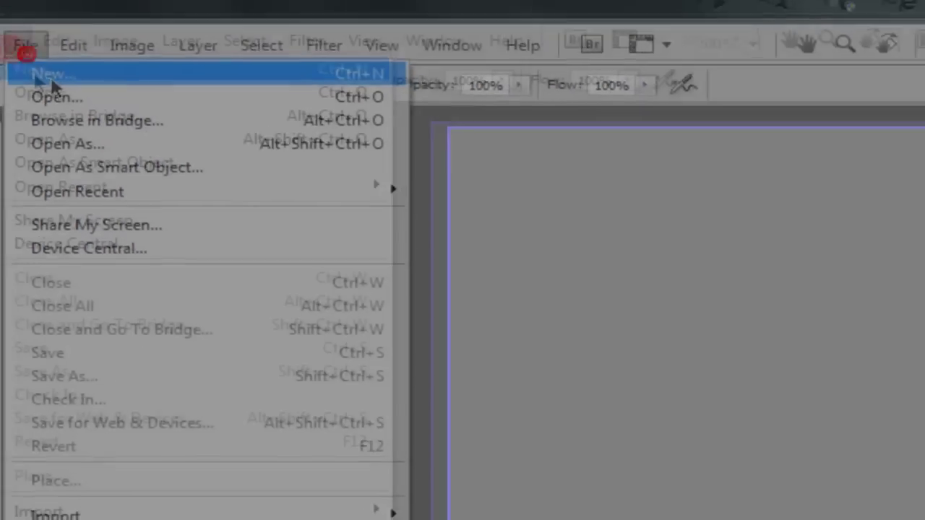
left_click(94, 90)
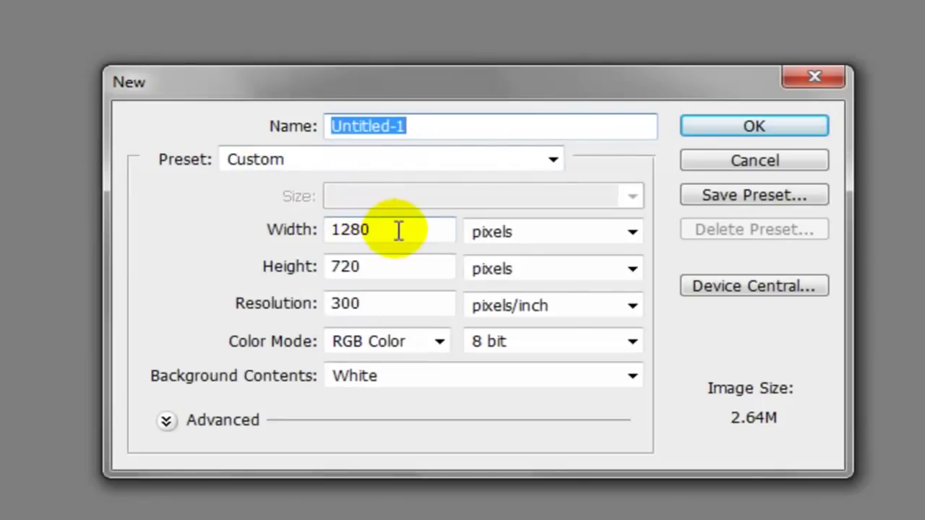
left_click(398, 230)
left_click(398, 268)
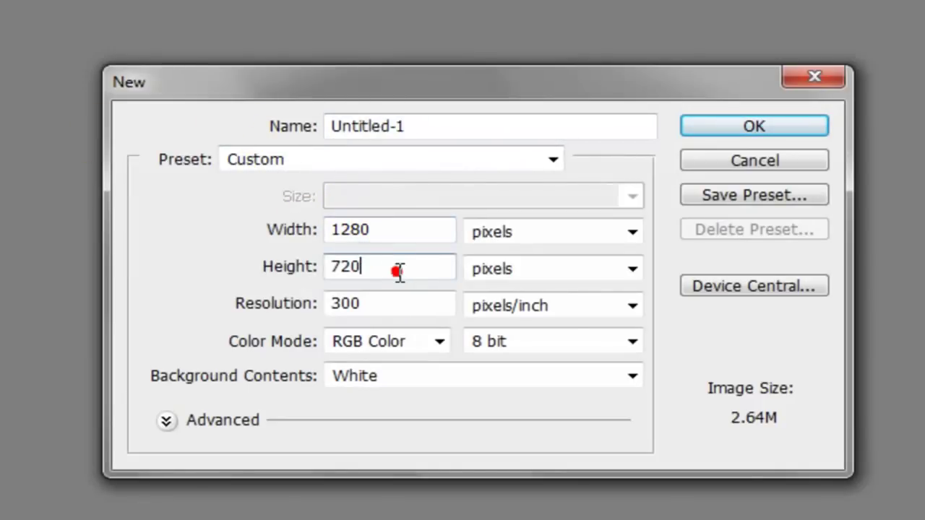
left_click(396, 305)
left_click(409, 377)
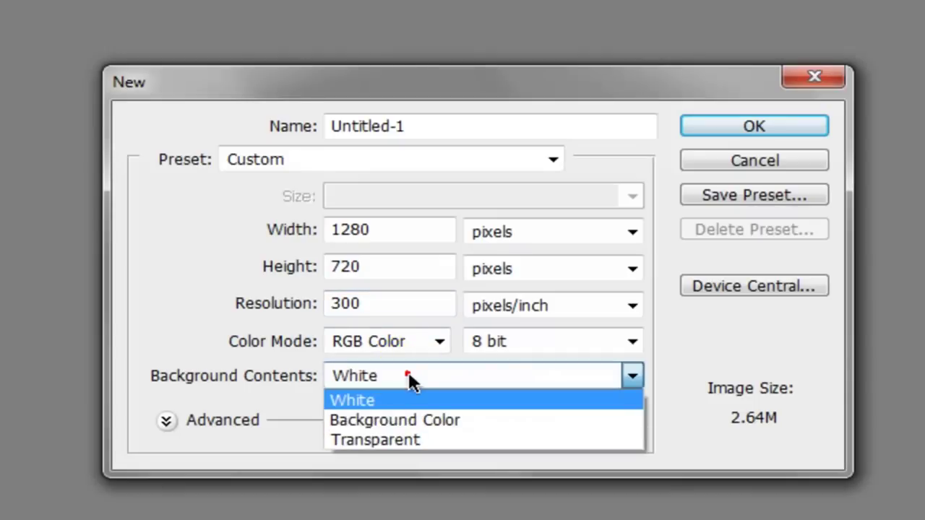
left_click(400, 385)
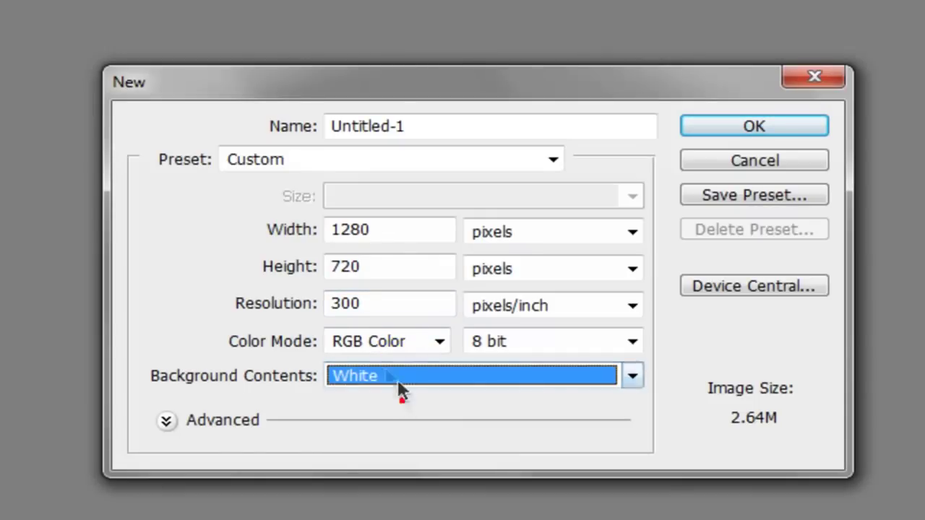
left_click(738, 124)
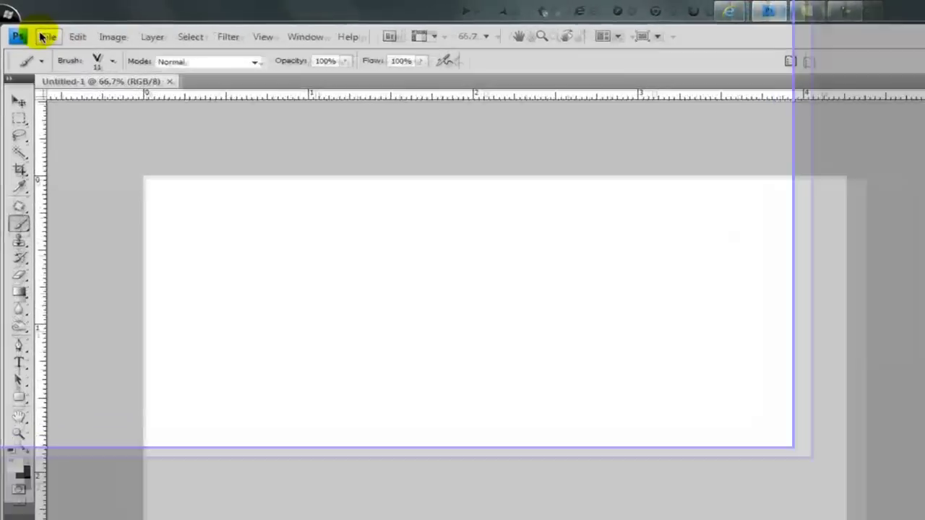
Place the wood floor texture from K:\AE\Flares Textures\Textures into the document.
left_click(37, 28)
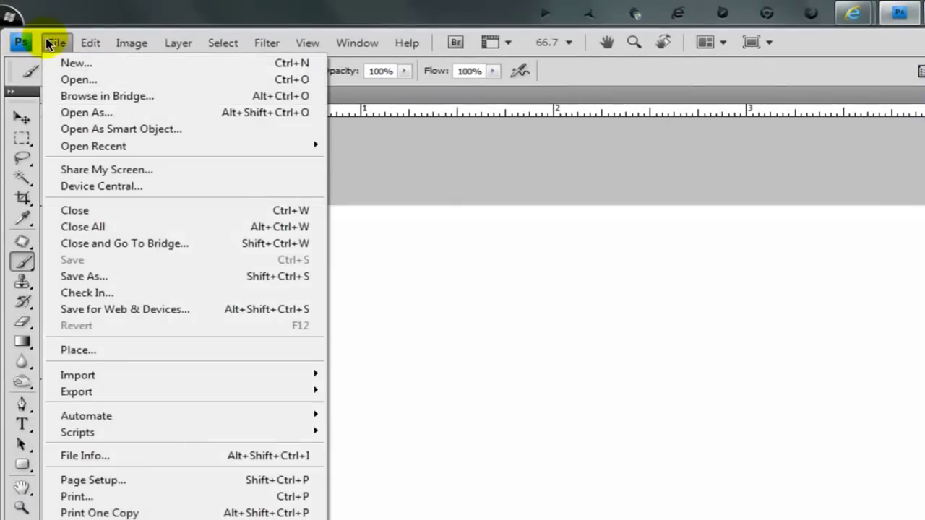
left_click(89, 350)
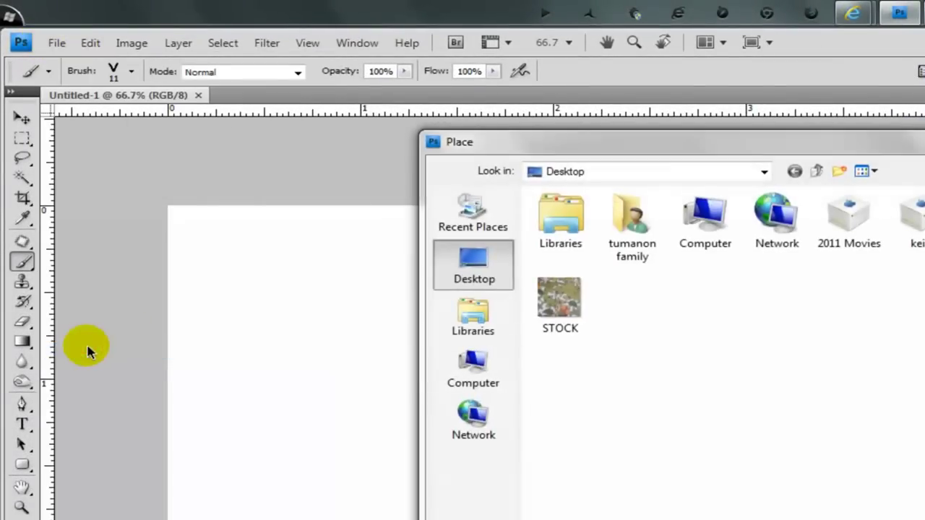
double_click(705, 216)
double_click(823, 229)
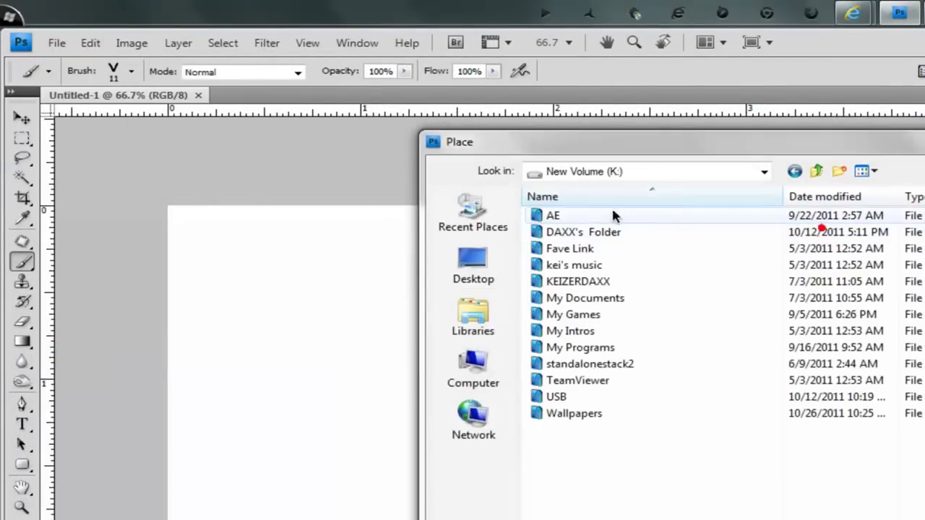
double_click(613, 215)
double_click(578, 215)
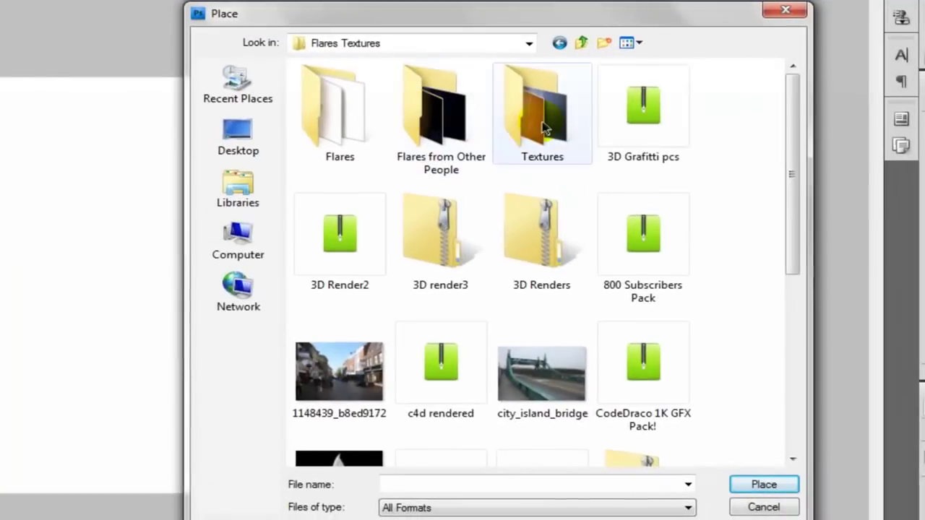
double_click(545, 128)
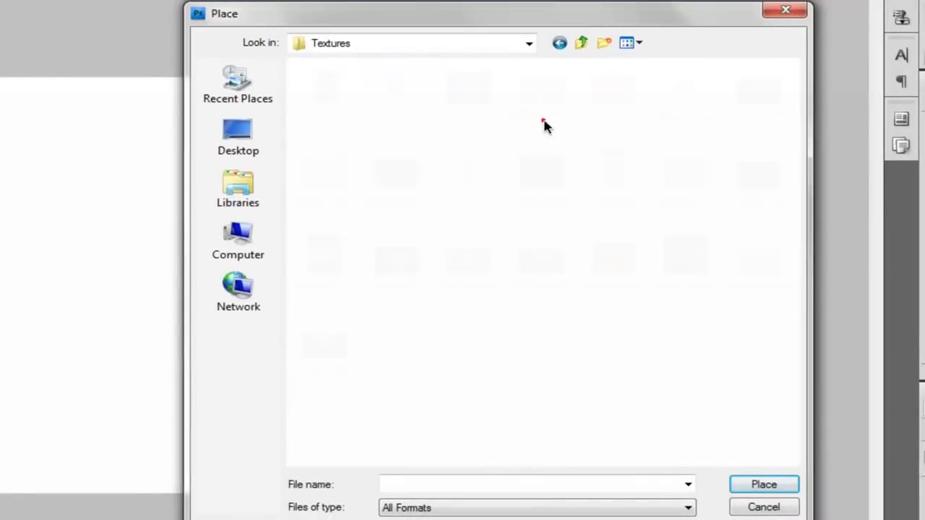
left_click(678, 175)
double_click(678, 175)
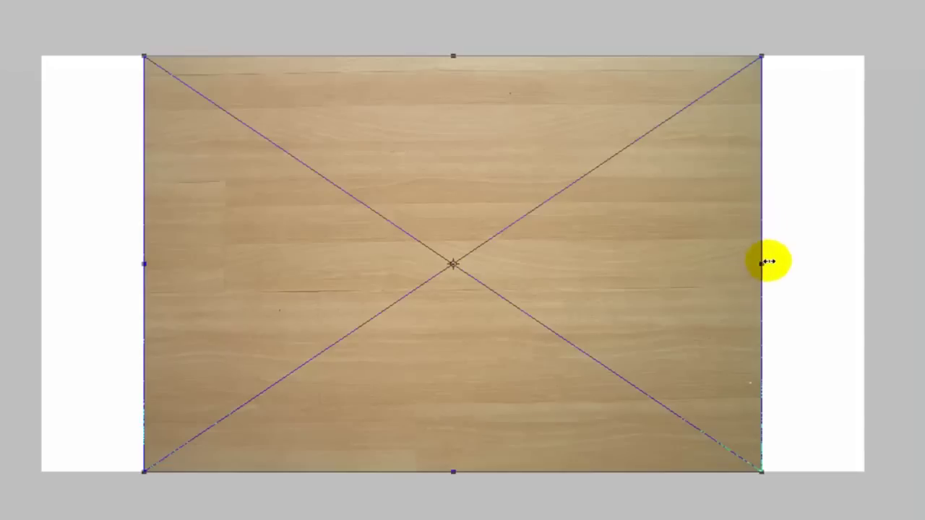
Stretch the wood texture to fill the full canvas width and height.
left_click_drag(768, 262, 867, 258)
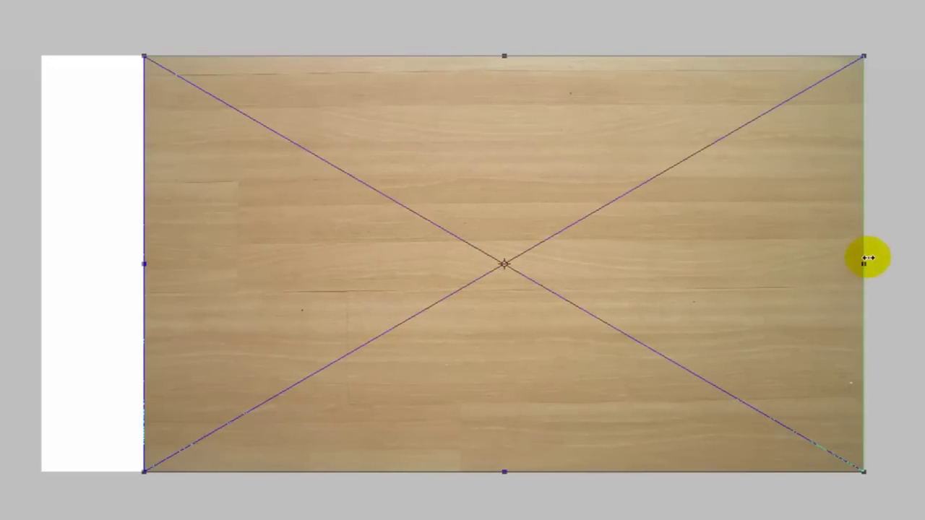
left_click_drag(137, 270, 39, 258)
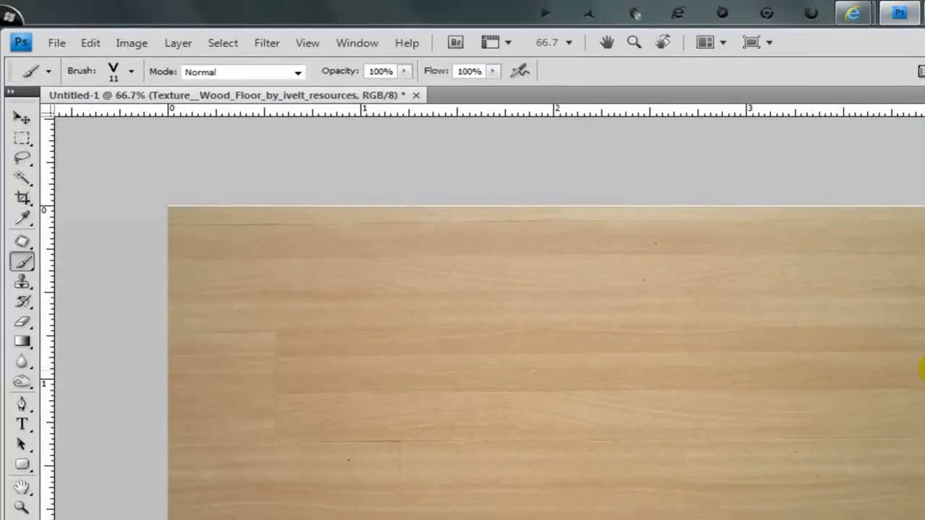
key("ctrl+t")
left_click_drag(576, 203, 578, 190)
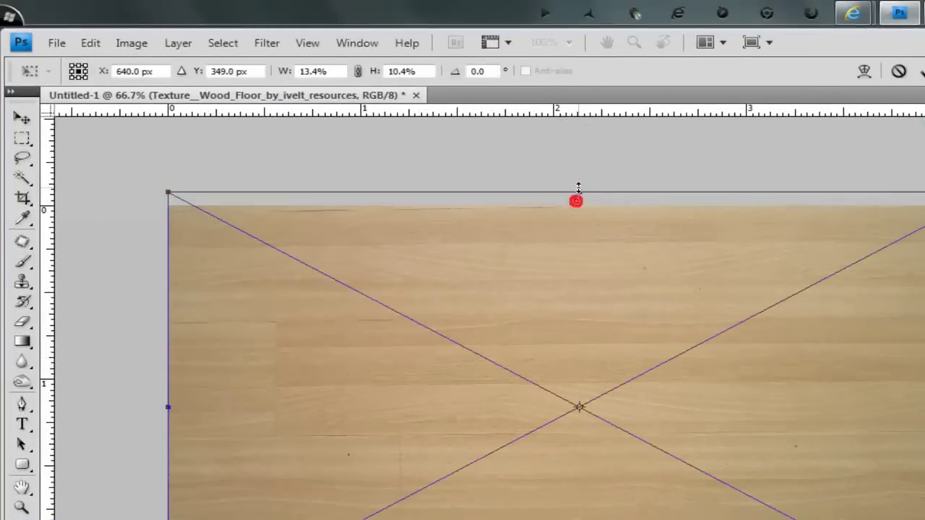
key("Return")
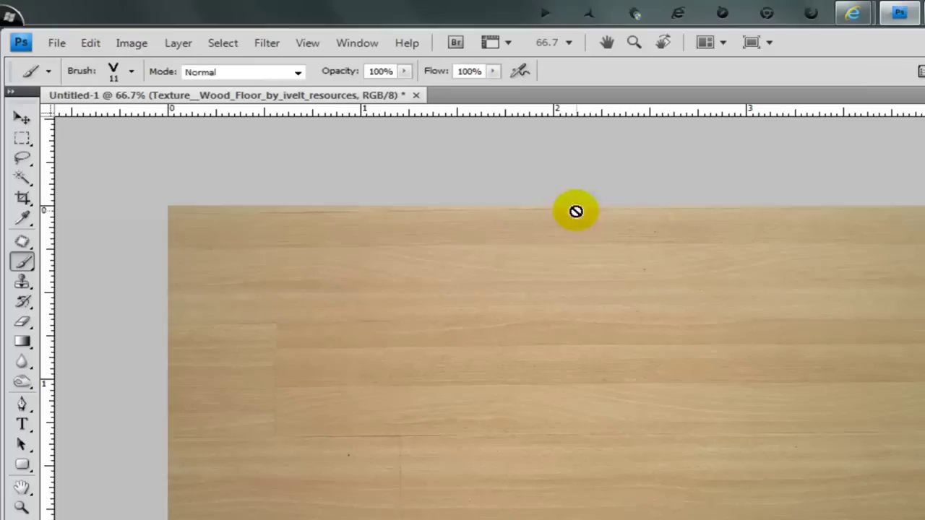
Place aged paper image 11 over the wood and commit it.
left_click(45, 48)
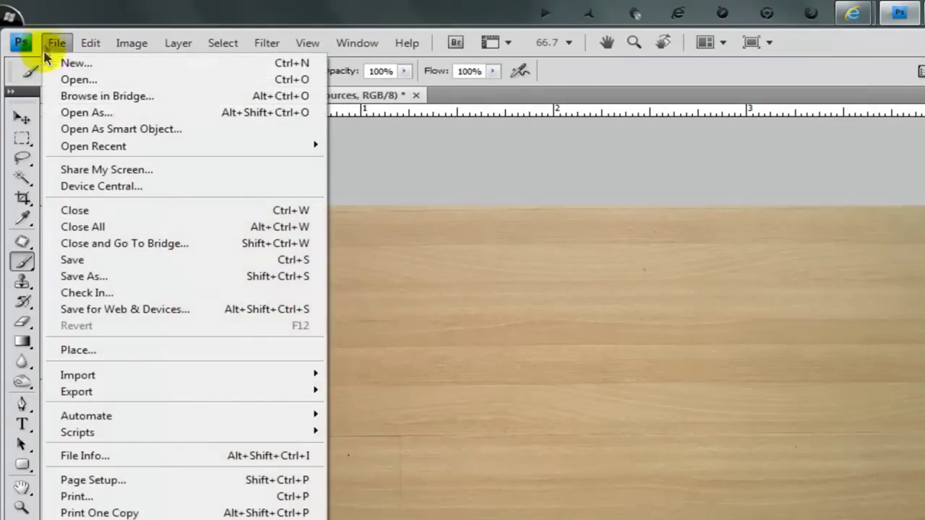
left_click(108, 352)
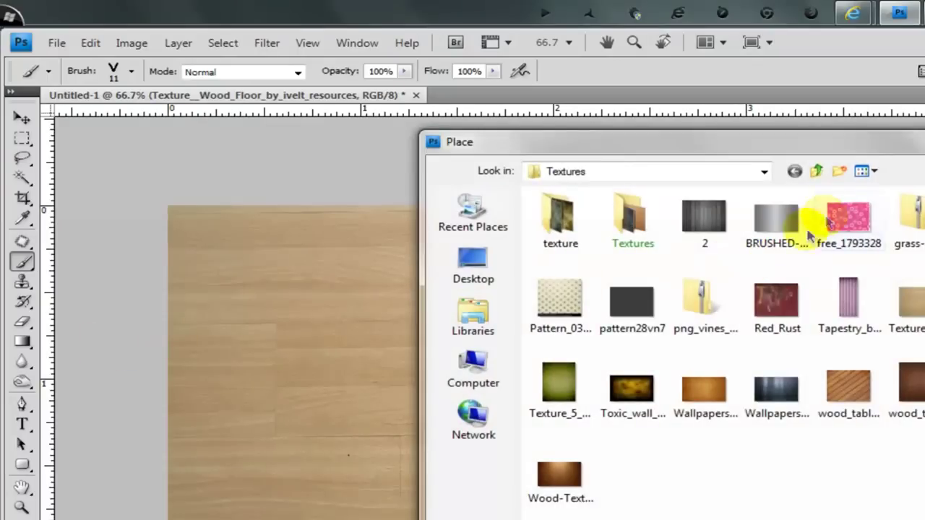
double_click(636, 217)
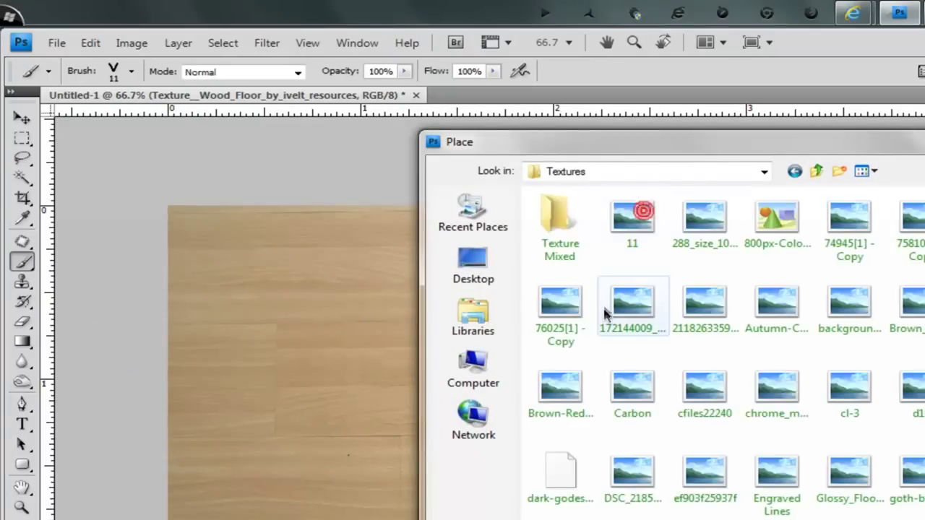
double_click(650, 224)
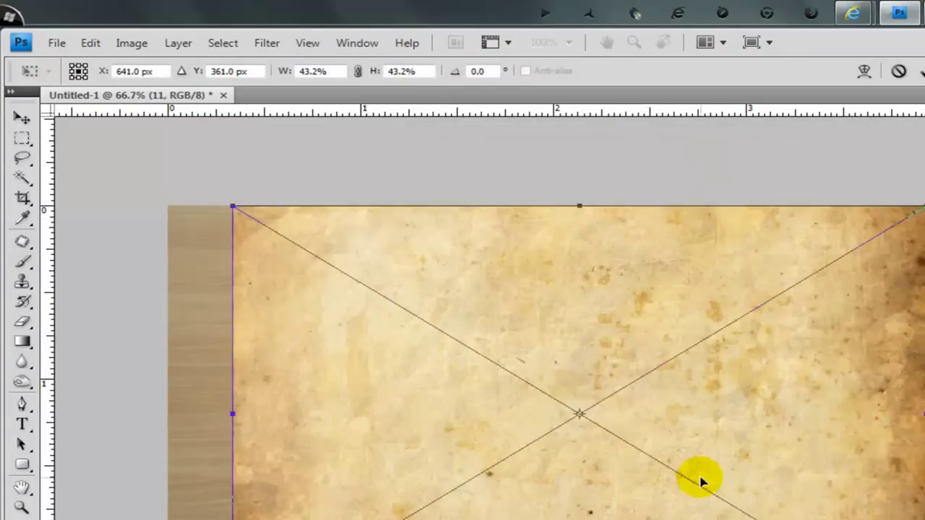
key("Return")
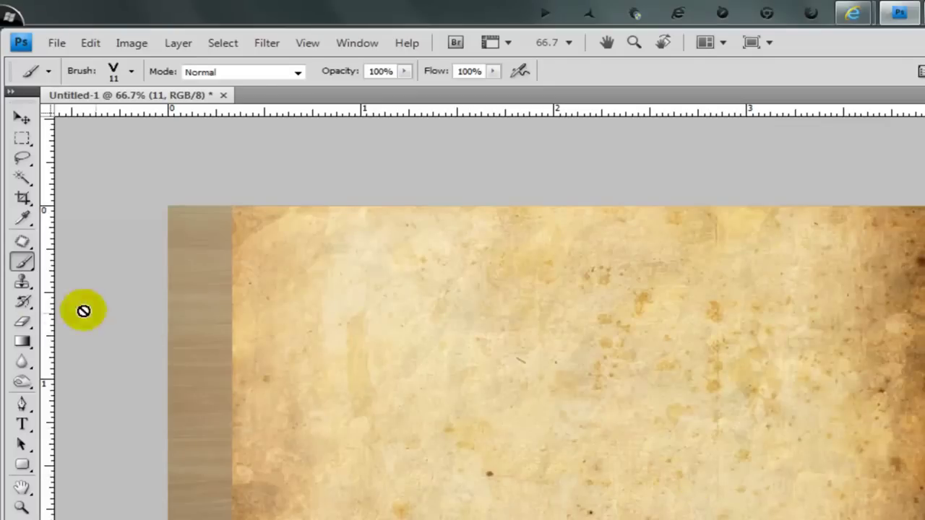
Load the Grunge Brushes by darkrose42-stock for the Eraser and rasterize the paper layer.
left_click(25, 323)
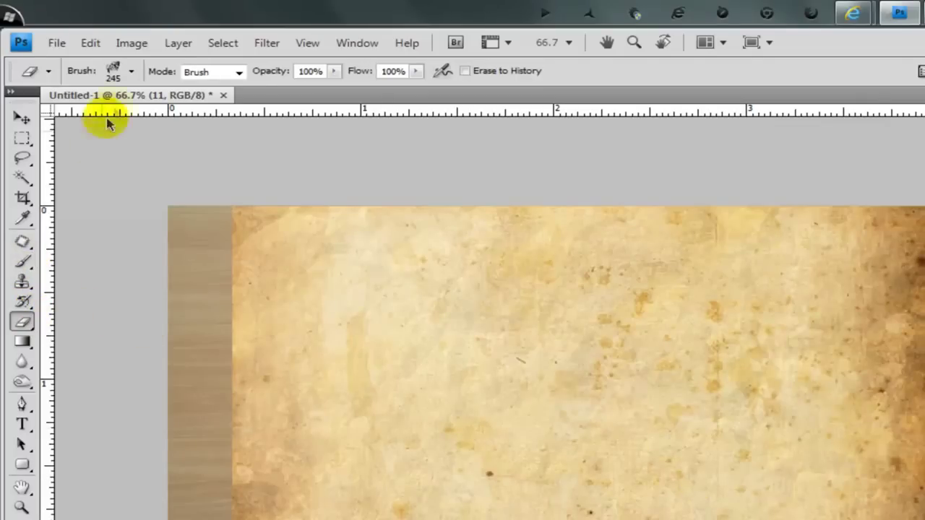
left_click(132, 72)
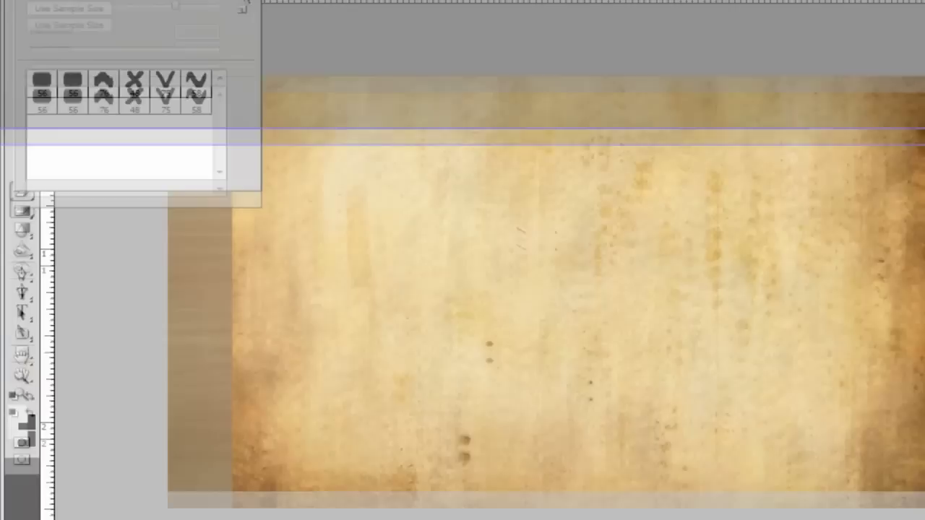
left_click(243, 101)
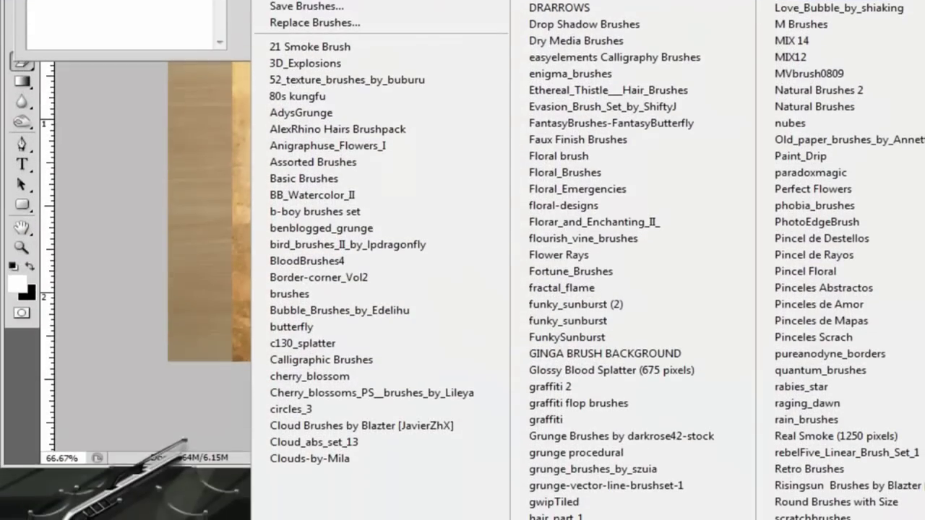
left_click(621, 436)
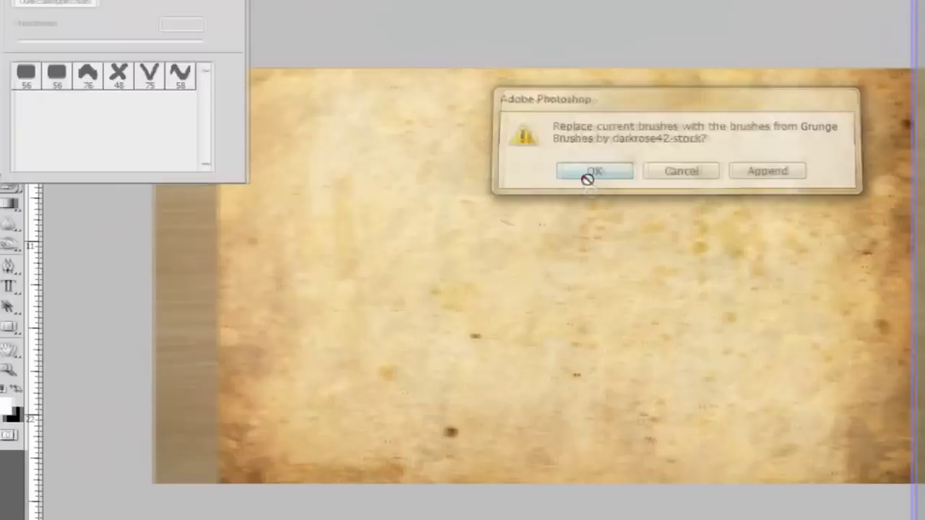
left_click(477, 161)
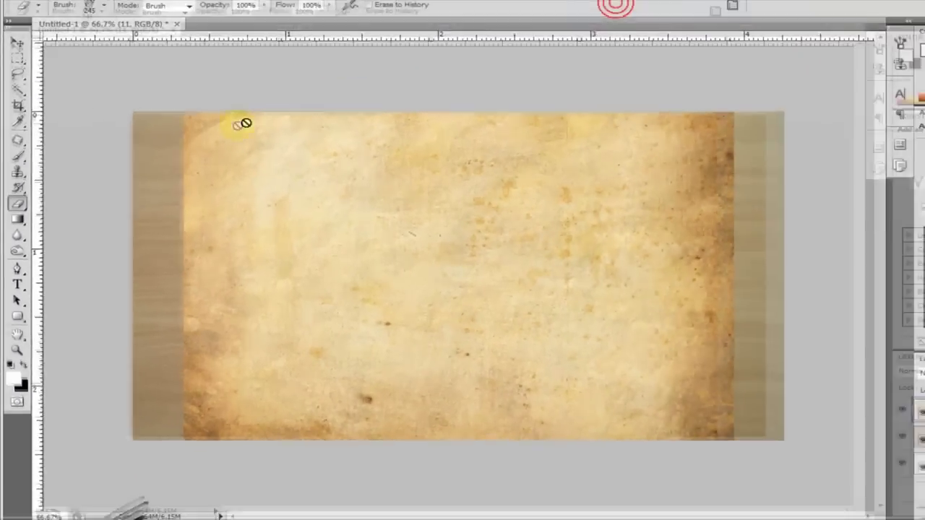
left_click(325, 195)
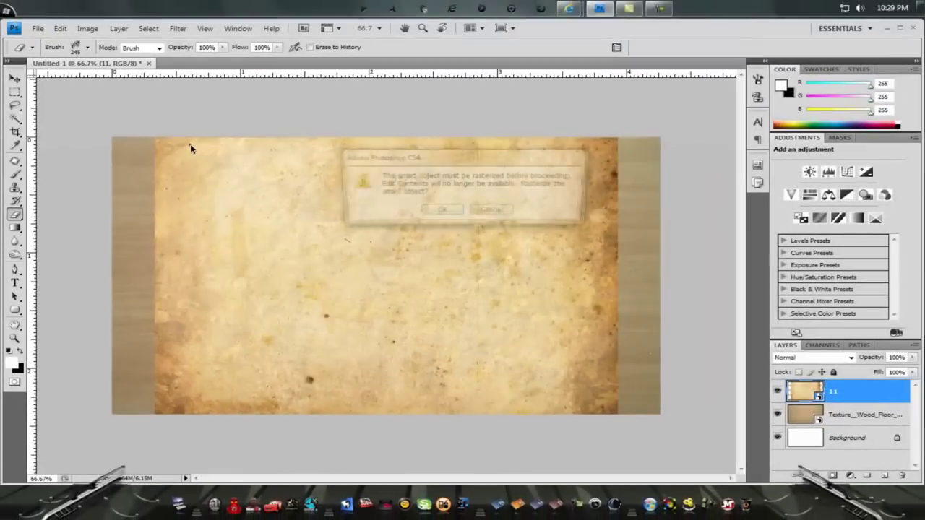
left_click(439, 211)
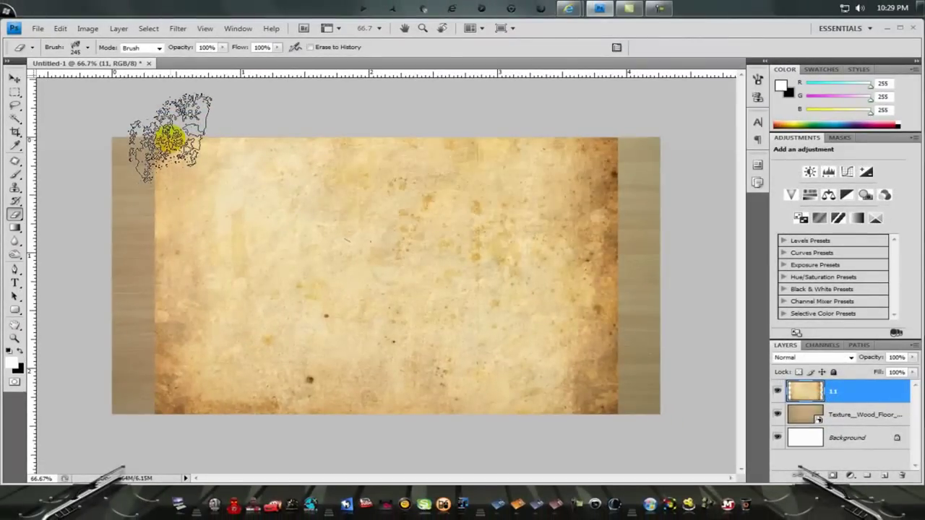
Erase ragged tears along the paper's top, right, bottom-right and left edges with a grunge brush.
left_click_drag(217, 132, 622, 125)
mouse_move(528, 129)
left_mouse_down()
mouse_move(224, 123)
mouse_move(154, 155)
mouse_move(113, 196)
mouse_move(124, 207)
mouse_move(127, 253)
mouse_move(124, 427)
mouse_move(125, 188)
mouse_move(166, 448)
mouse_move(322, 433)
mouse_move(123, 444)
left_mouse_up()
mouse_move(414, 438)
left_mouse_down()
mouse_move(557, 447)
mouse_move(605, 432)
mouse_move(526, 443)
mouse_move(368, 442)
mouse_move(433, 441)
left_mouse_up()
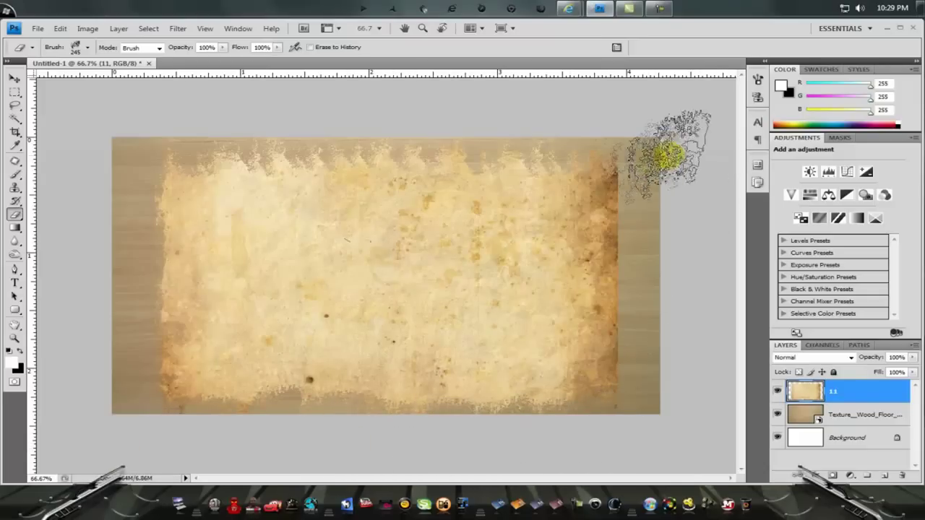
mouse_move(682, 145)
left_mouse_down()
mouse_move(640, 176)
mouse_move(629, 206)
mouse_move(653, 296)
mouse_move(653, 378)
left_mouse_up()
mouse_move(98, 228)
left_mouse_down()
mouse_move(159, 243)
mouse_move(134, 258)
mouse_move(159, 330)
left_mouse_up()
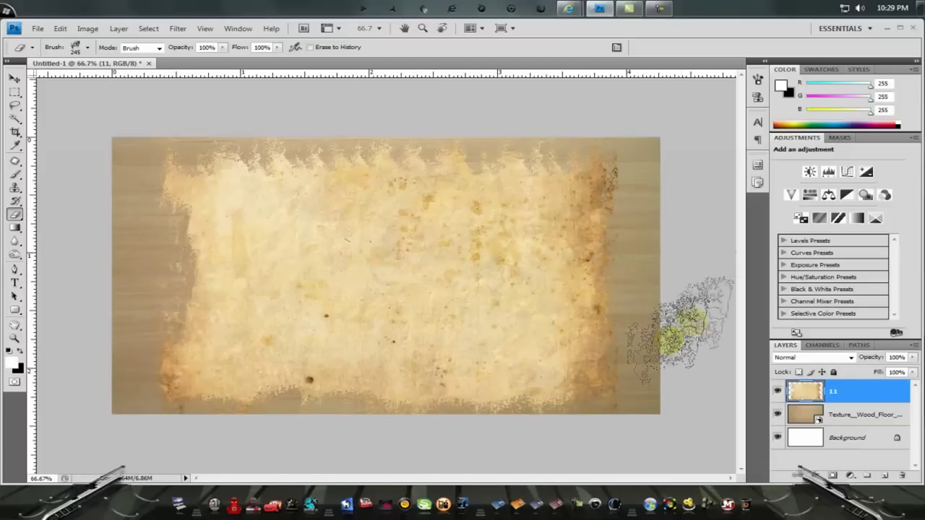
mouse_move(691, 320)
left_mouse_down()
mouse_move(620, 340)
mouse_move(619, 310)
left_mouse_up()
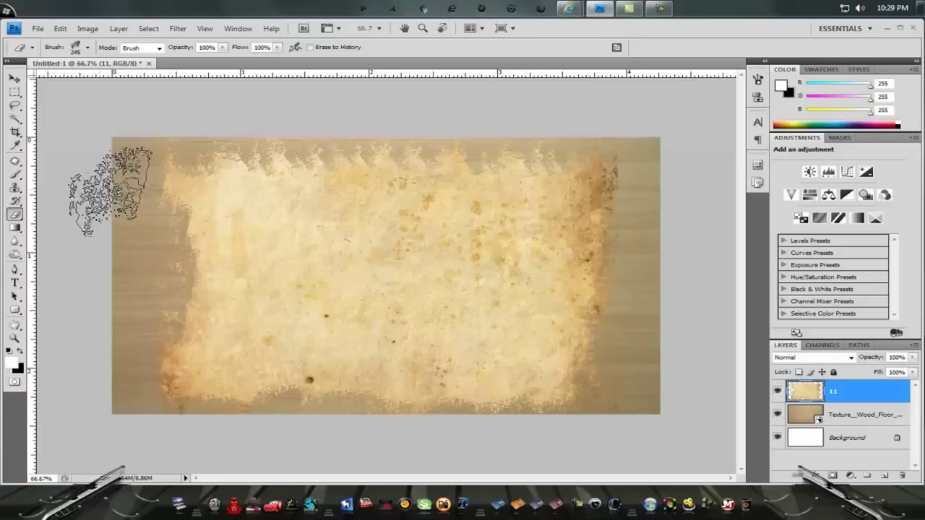
left_click_drag(93, 190, 141, 189)
mouse_move(648, 188)
left_mouse_down()
mouse_move(628, 210)
mouse_move(625, 233)
left_mouse_up()
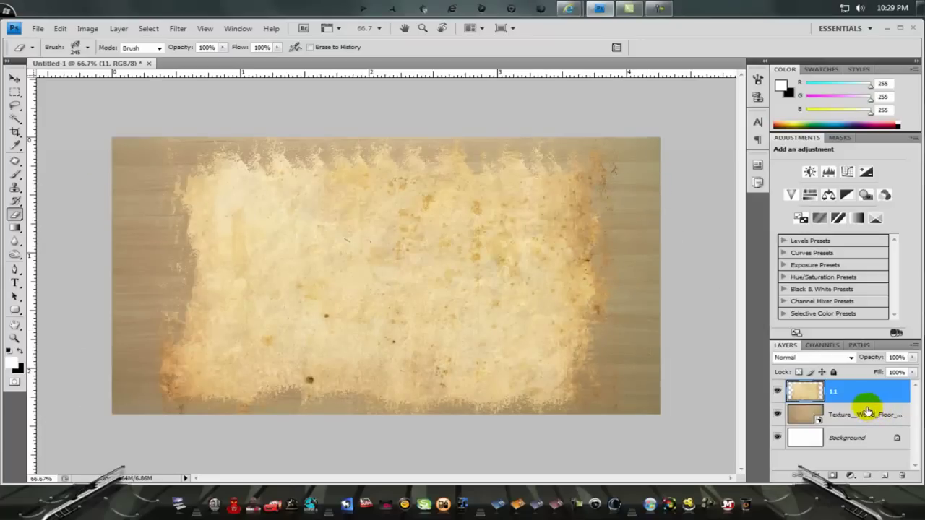
Free-transform the paper shorter from top and bottom and wider on both sides.
key("ctrl+t")
left_click_drag(389, 132, 386, 224)
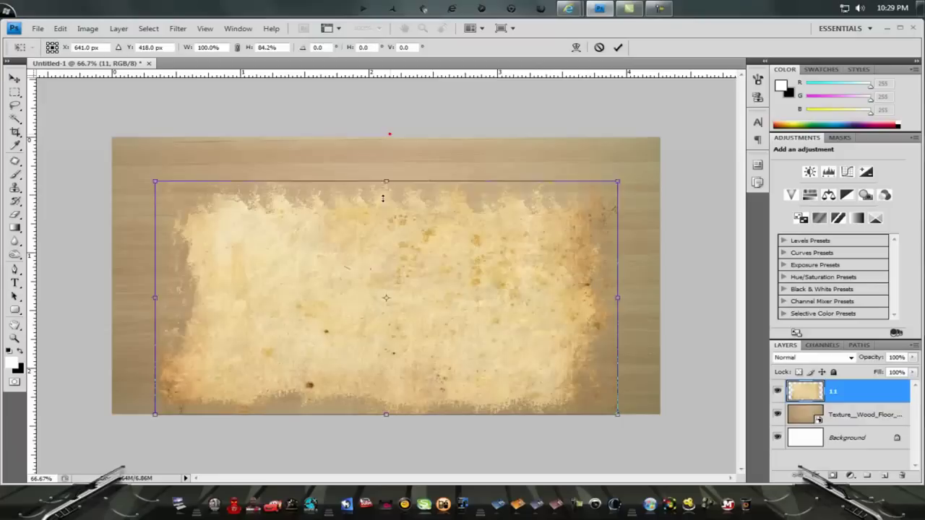
left_click_drag(386, 415, 385, 326)
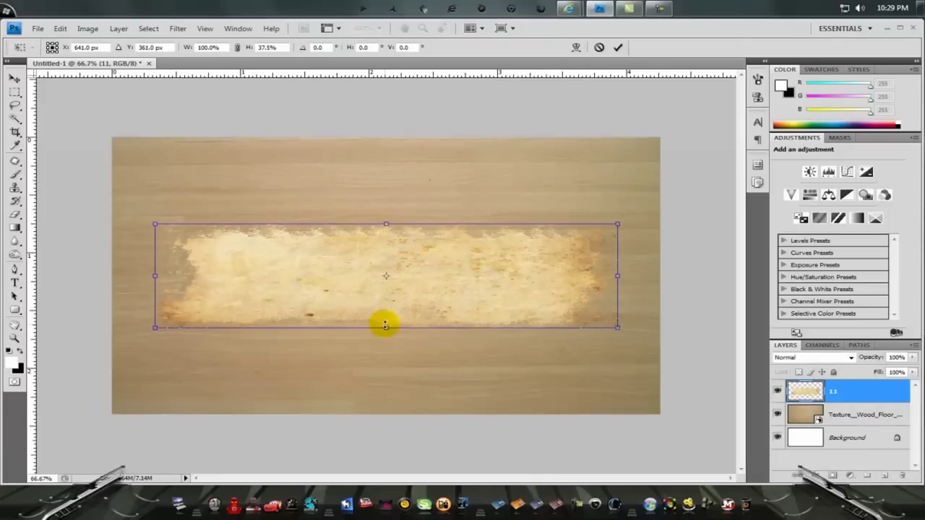
left_click_drag(618, 277, 647, 274)
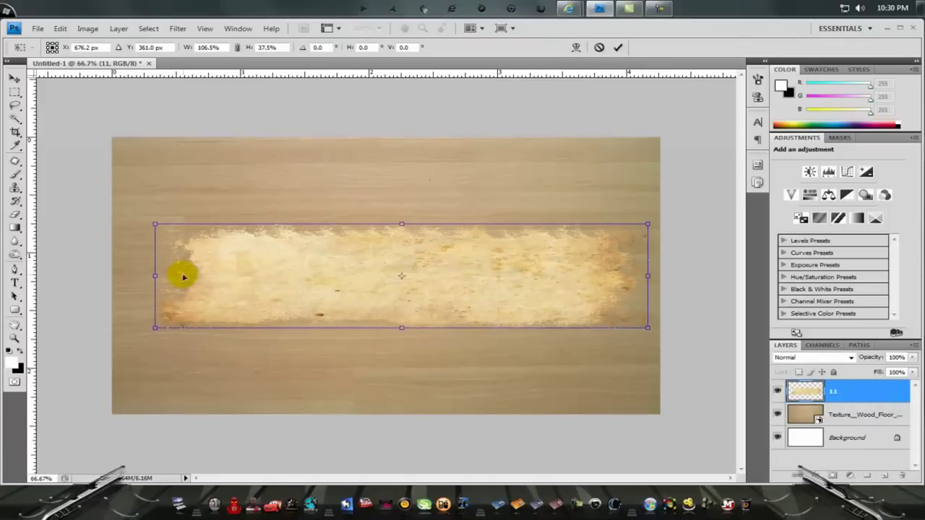
left_click_drag(156, 275, 125, 272)
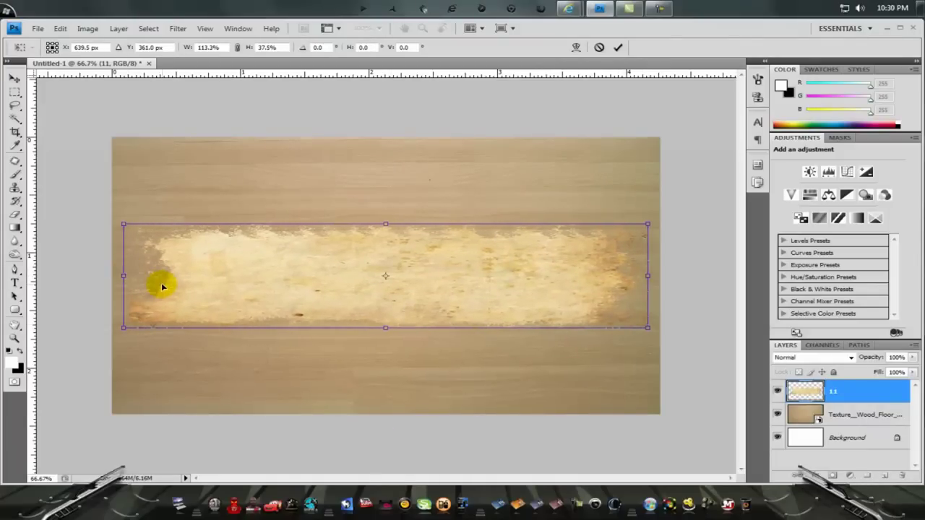
key("Return")
key("e")
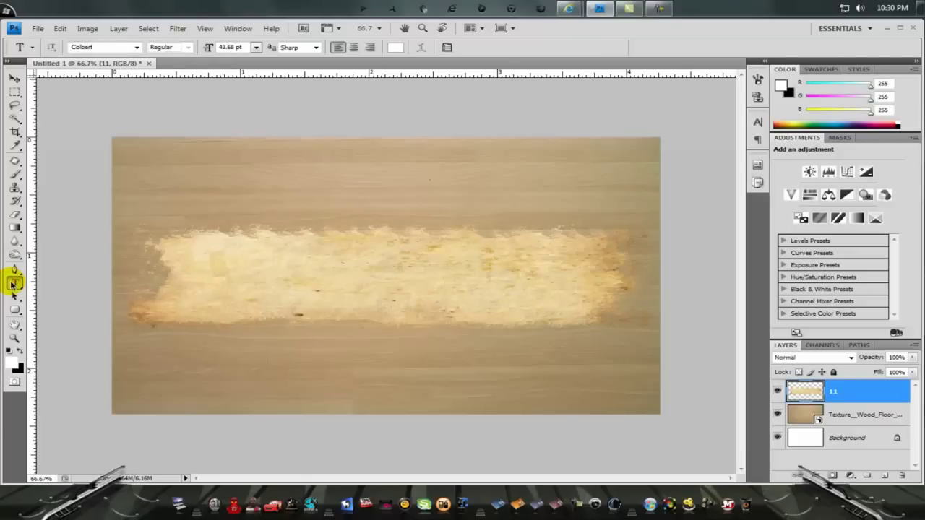
Type black text 'K E I Z E R' and move it onto the banner.
left_click(396, 46)
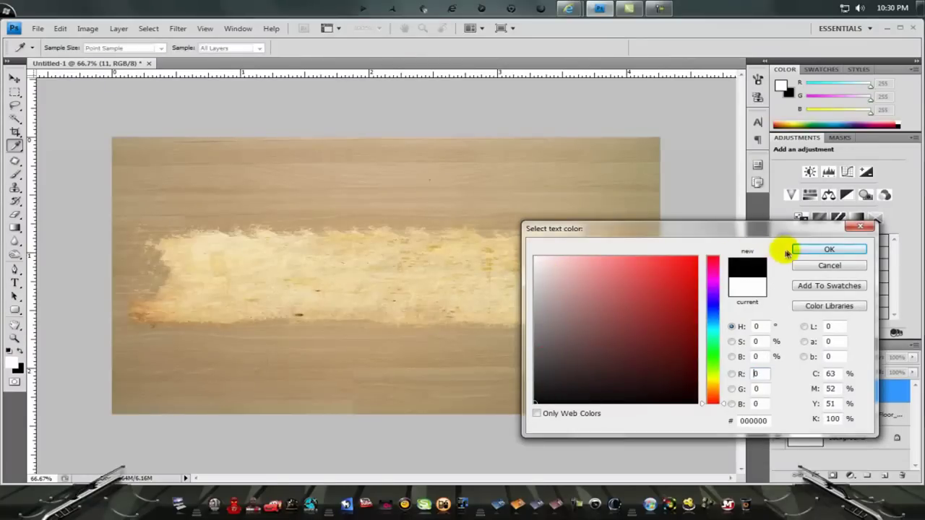
left_click(799, 251)
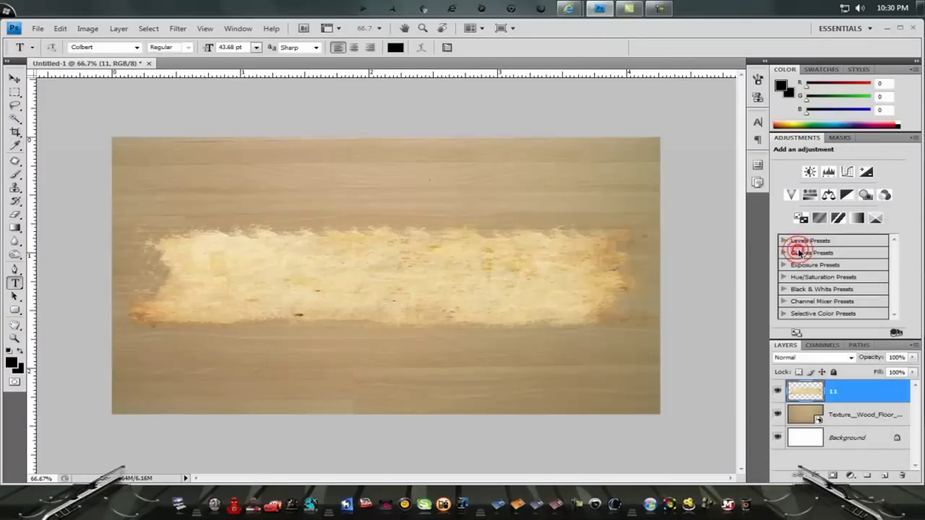
left_click(229, 271)
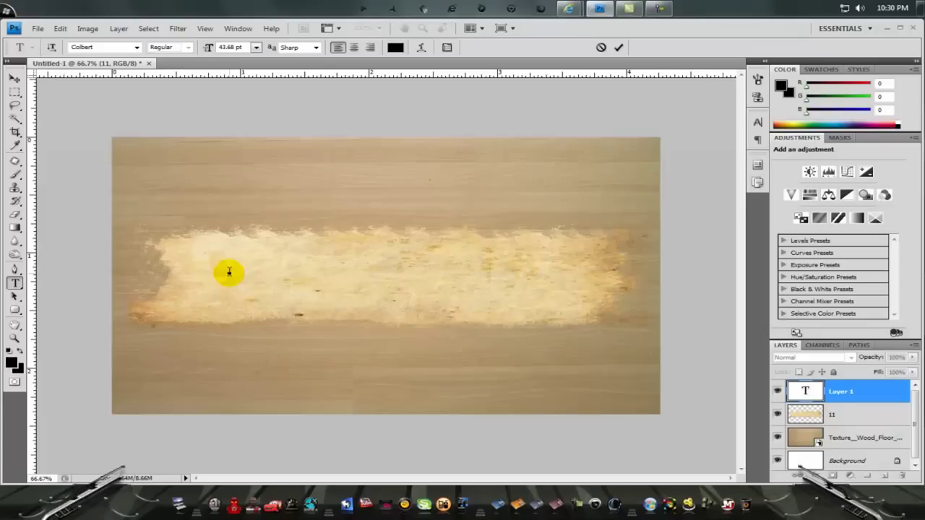
type("K E I Z E R")
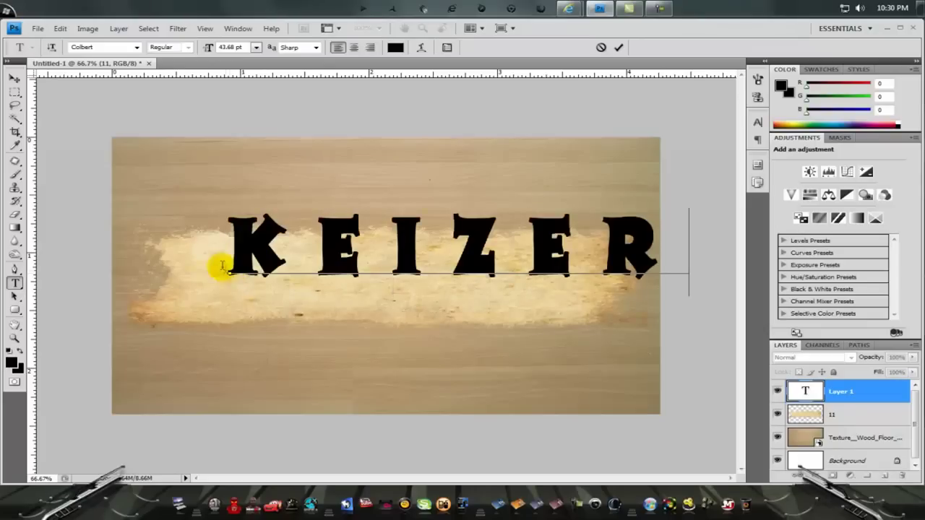
left_click(14, 80)
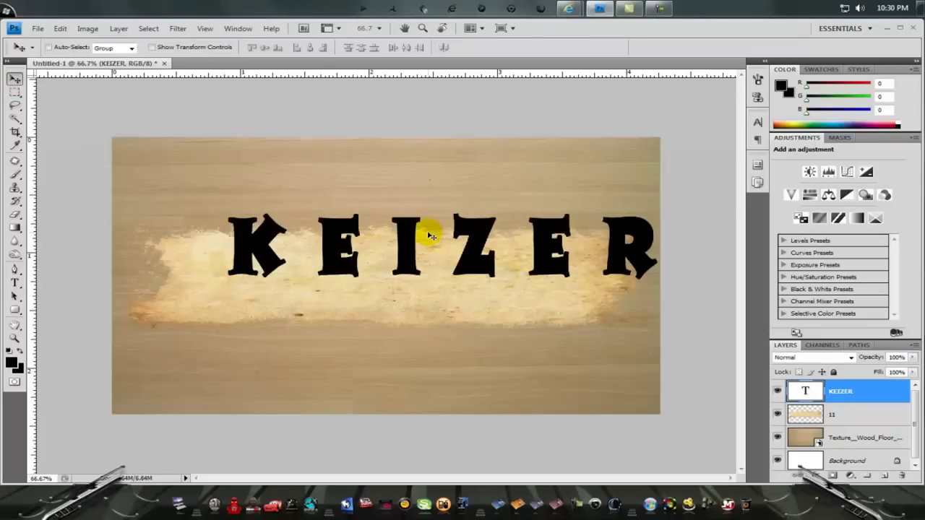
left_click_drag(412, 237, 362, 258)
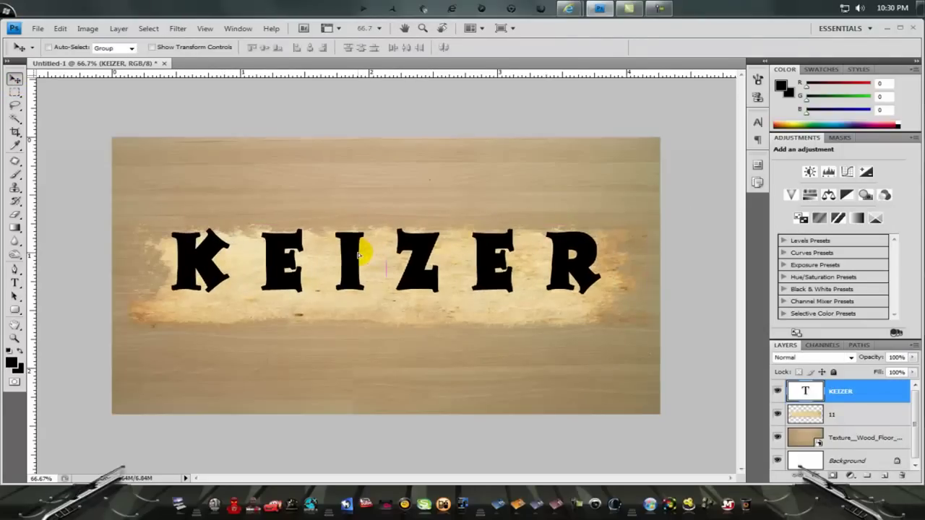
Increase KEIZER's horizontal and vertical scale in the Character panel and centre it on the banner.
double_click(806, 392)
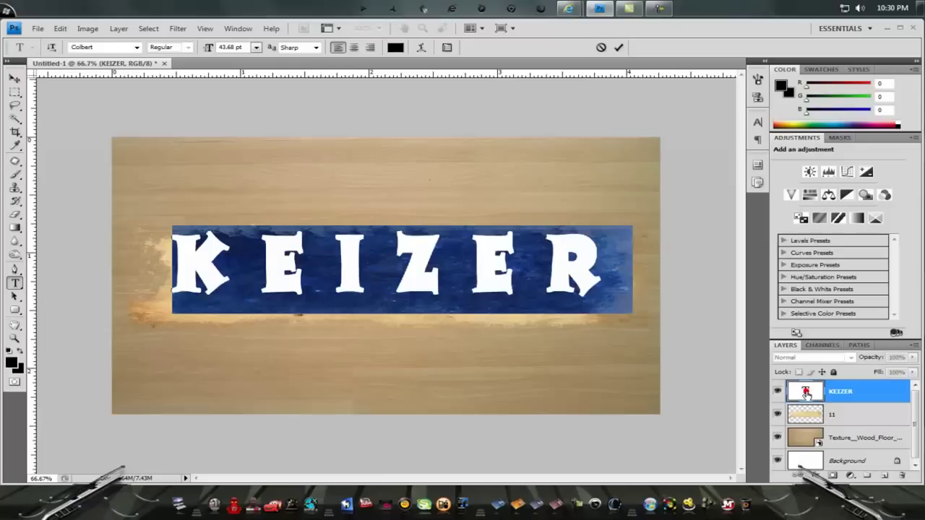
left_click(757, 125)
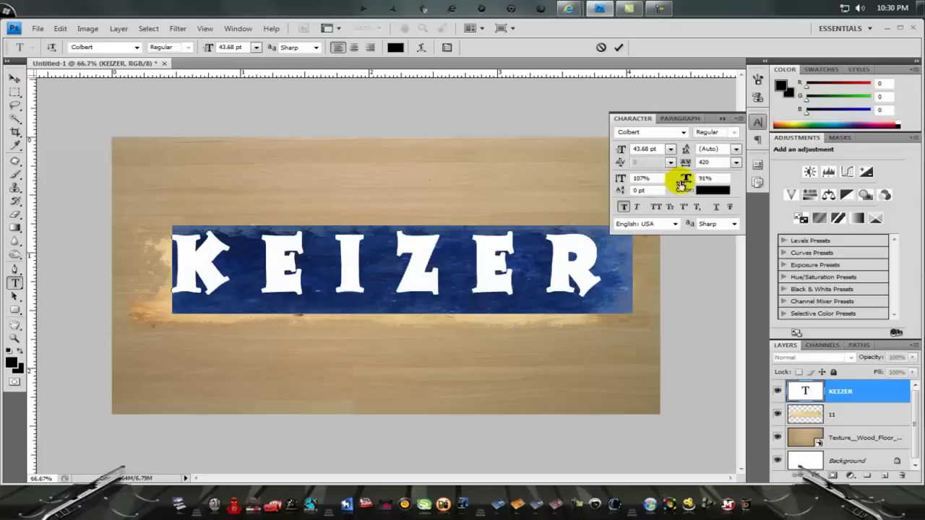
left_click_drag(685, 181, 672, 165)
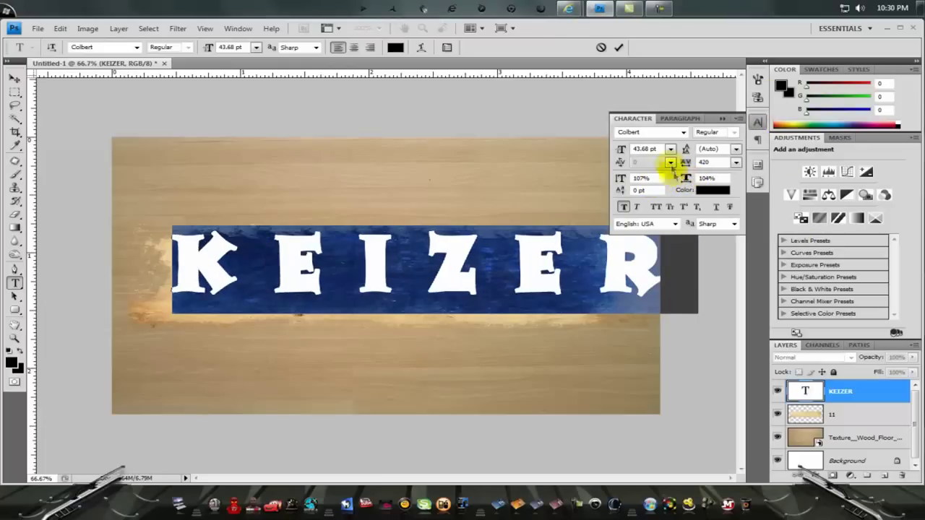
left_click_drag(620, 178, 649, 176)
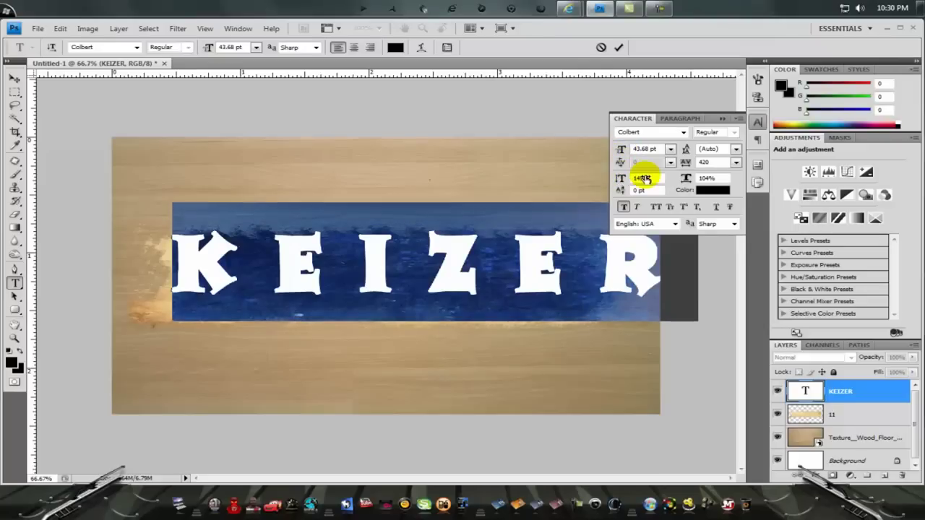
left_click(621, 47)
key("v")
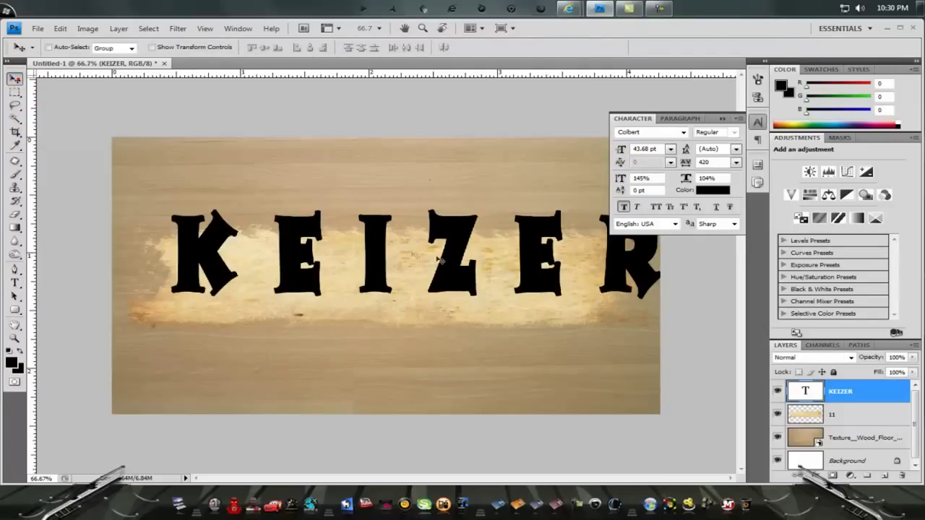
left_click_drag(438, 259, 422, 270)
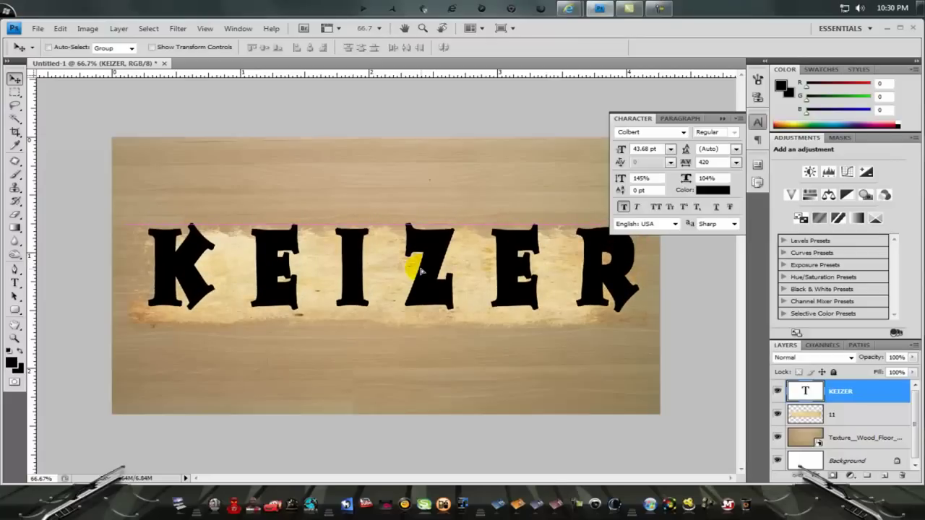
Give the KEIZER text a white Stroke layer style of size 15.
left_click(724, 118)
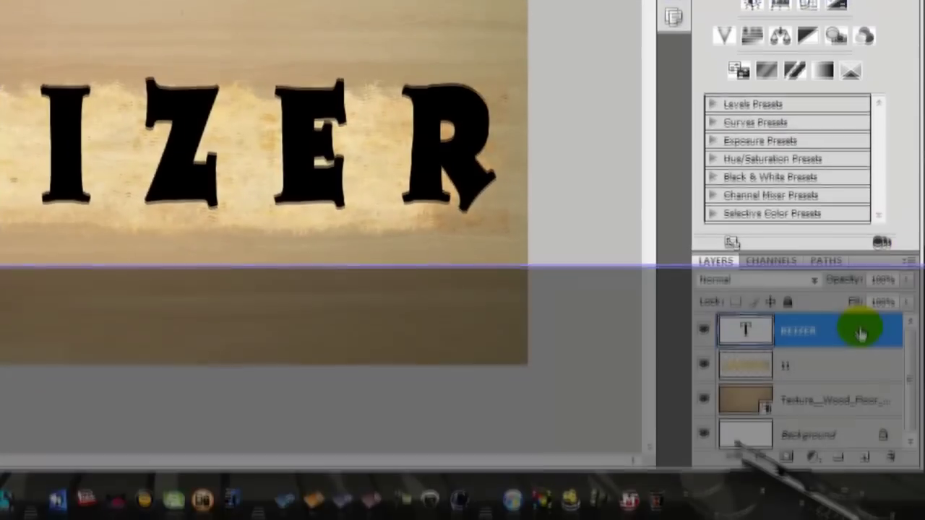
right_click(860, 333)
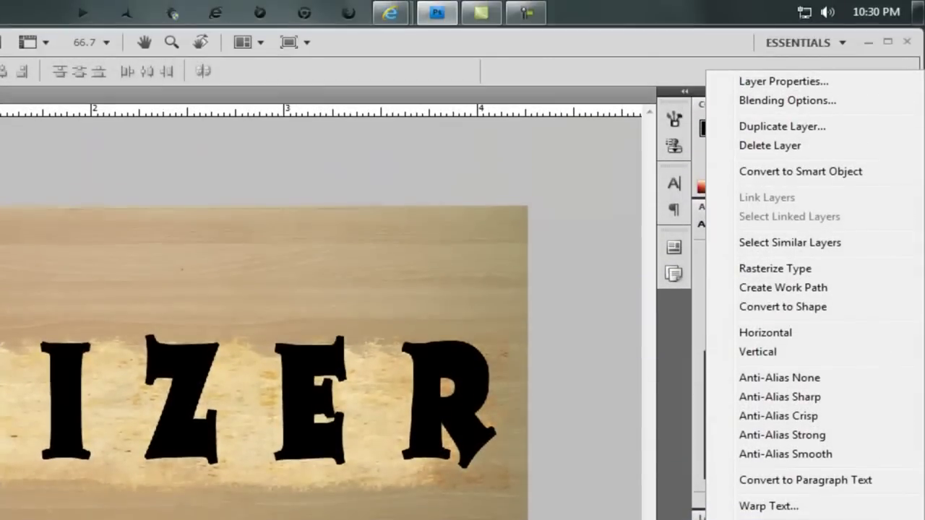
left_click(811, 101)
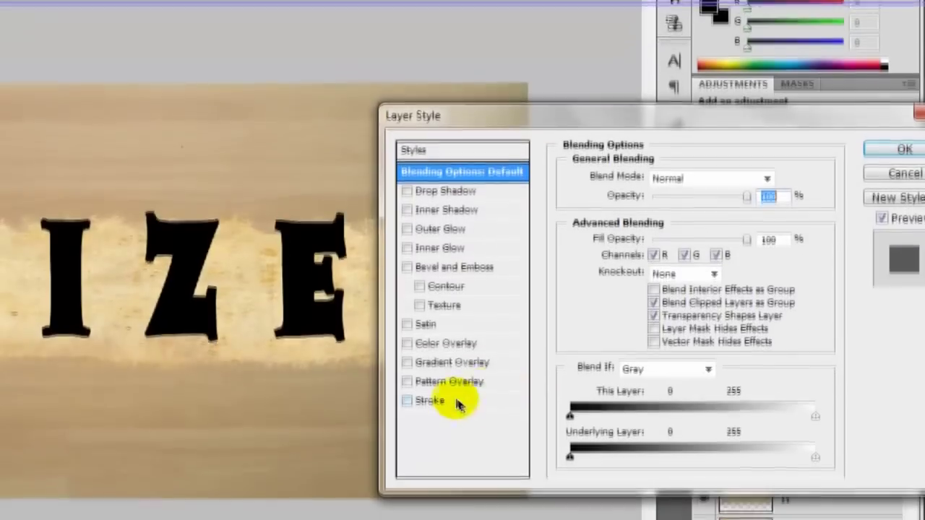
left_click(424, 399)
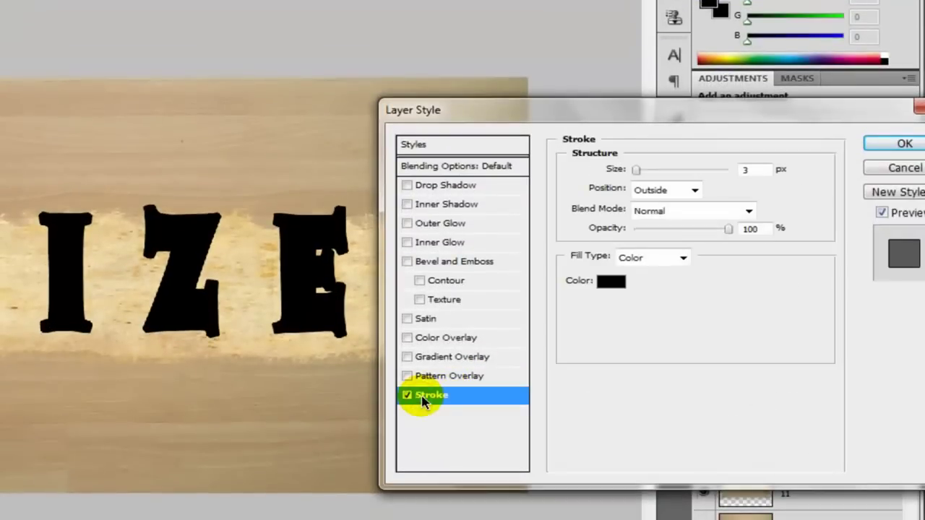
left_click(611, 281)
left_click(380, 293)
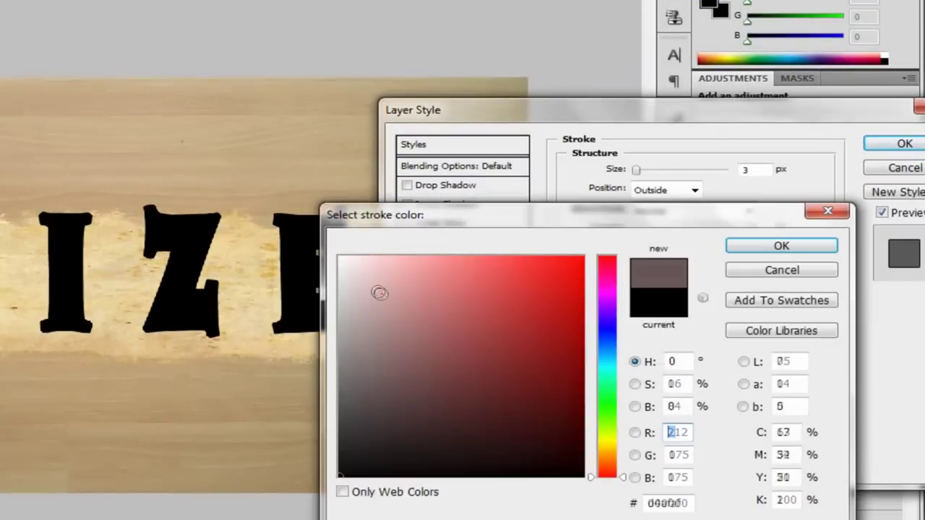
left_click_drag(379, 293, 337, 257)
left_click(770, 246)
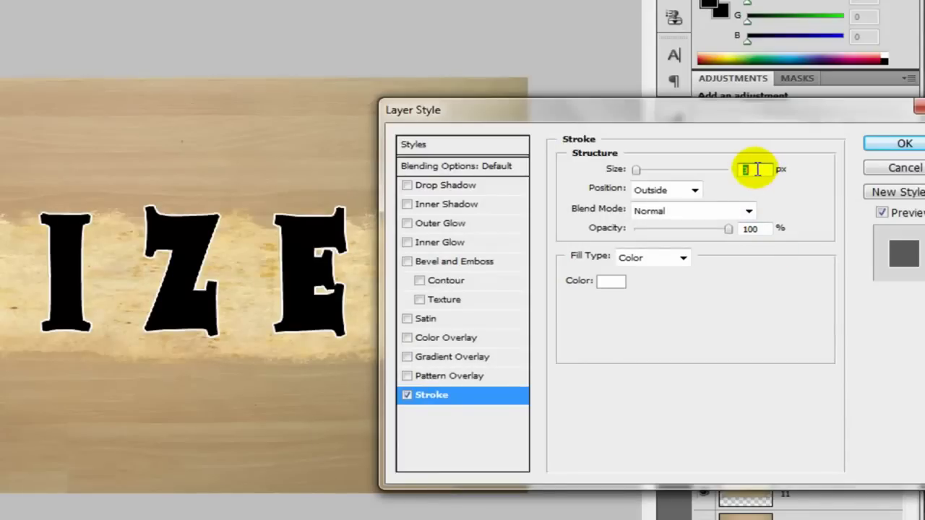
type("15")
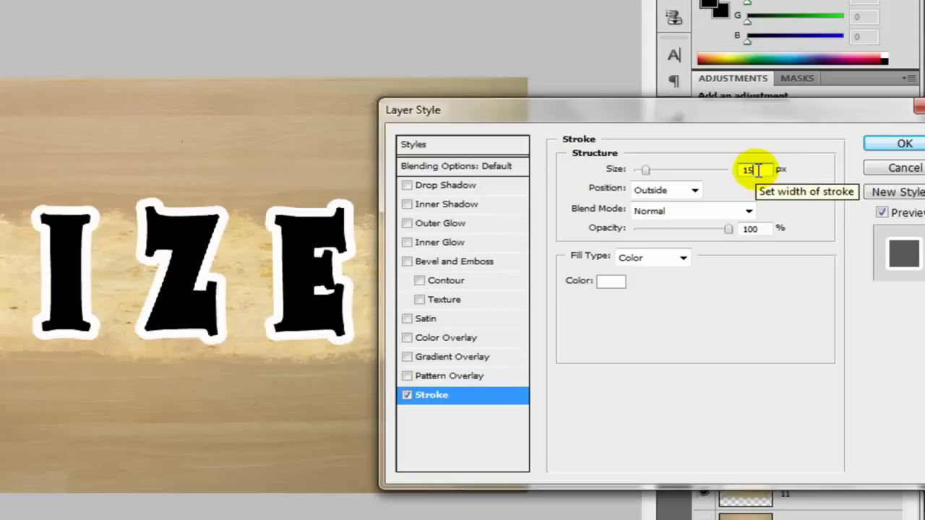
left_click(902, 145)
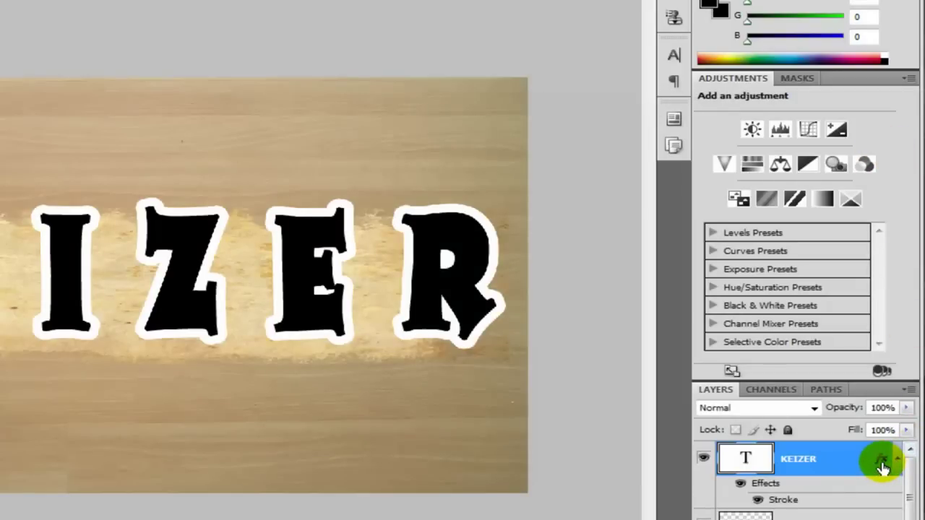
Turn the stroke into its own KEIZER's Outer Stroke layer and select it.
right_click(882, 466)
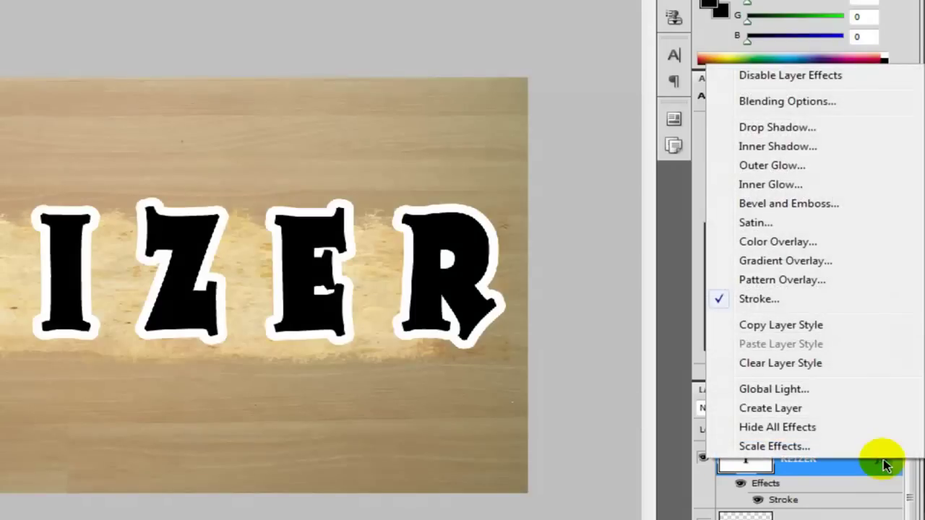
left_click(770, 409)
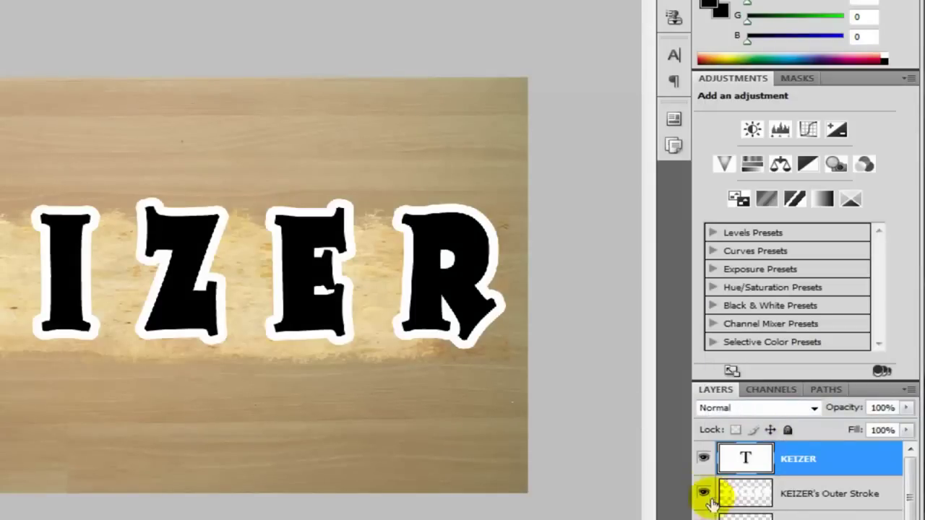
left_click(705, 460)
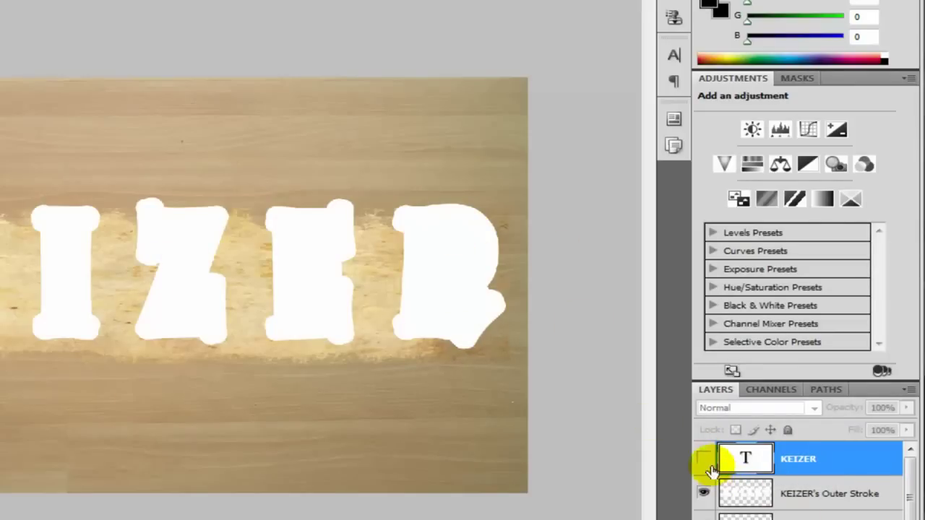
left_click(705, 459)
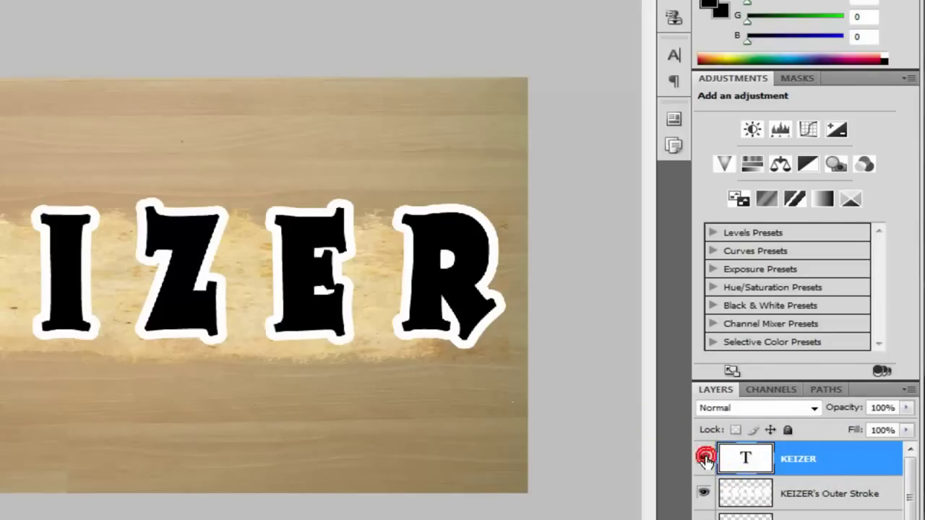
left_click(875, 498)
Add a Drop Shadow with Distance 2 and Size 8 to KEIZER's Outer Stroke.
right_click(867, 510)
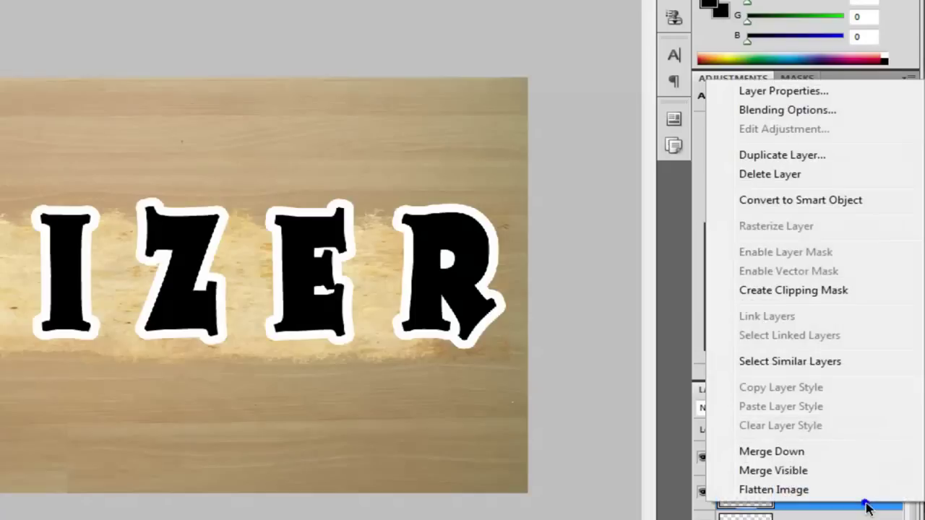
left_click(807, 114)
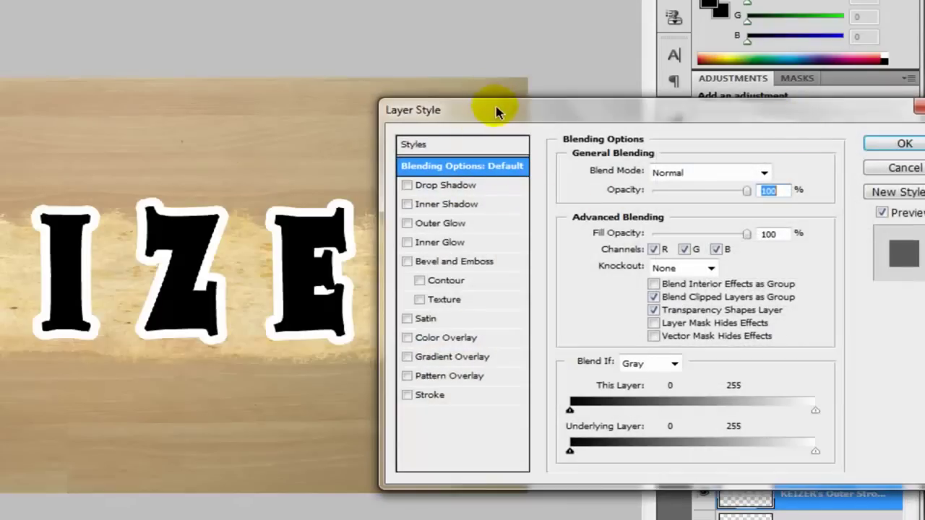
left_click_drag(496, 108, 545, 109)
left_click(455, 185)
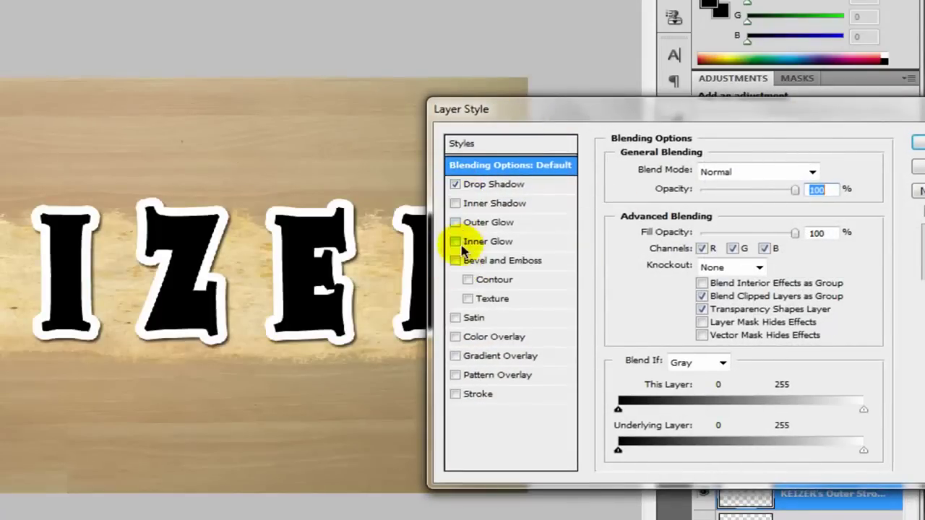
left_click(480, 186)
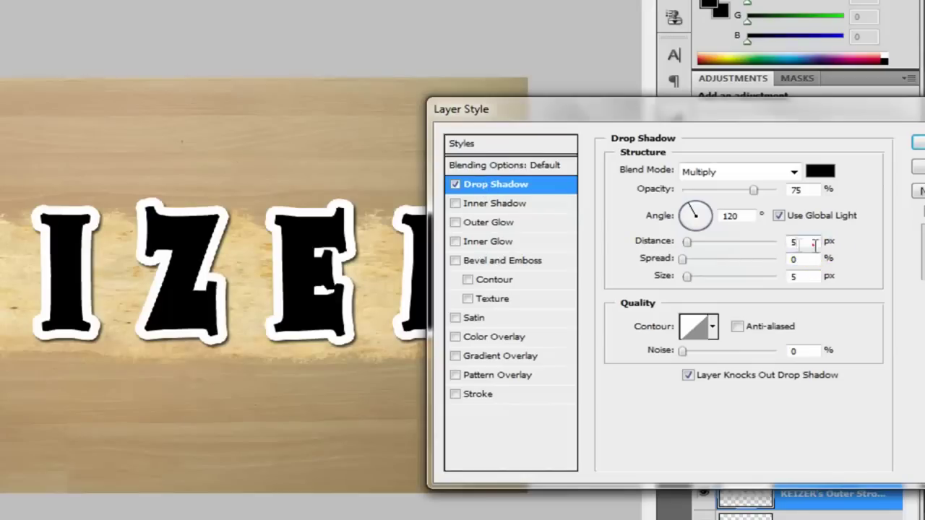
type("2")
left_click(795, 276)
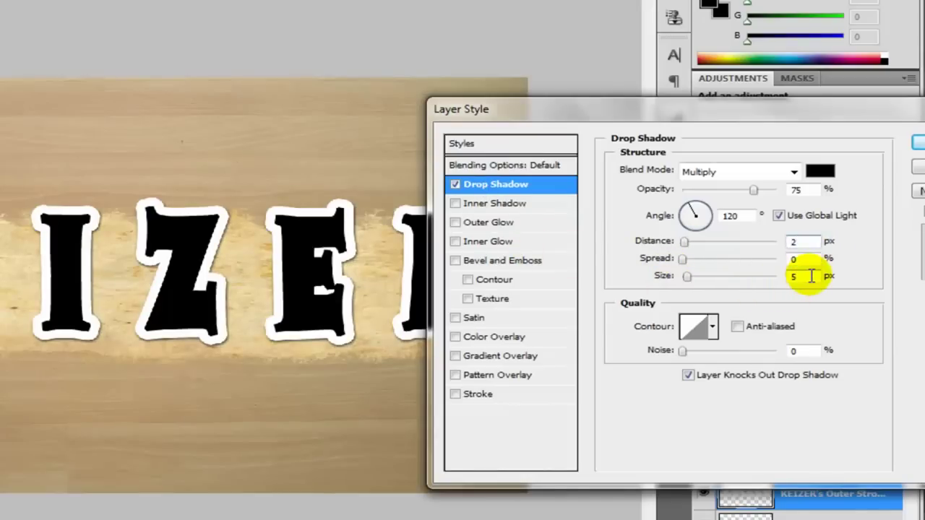
type("2")
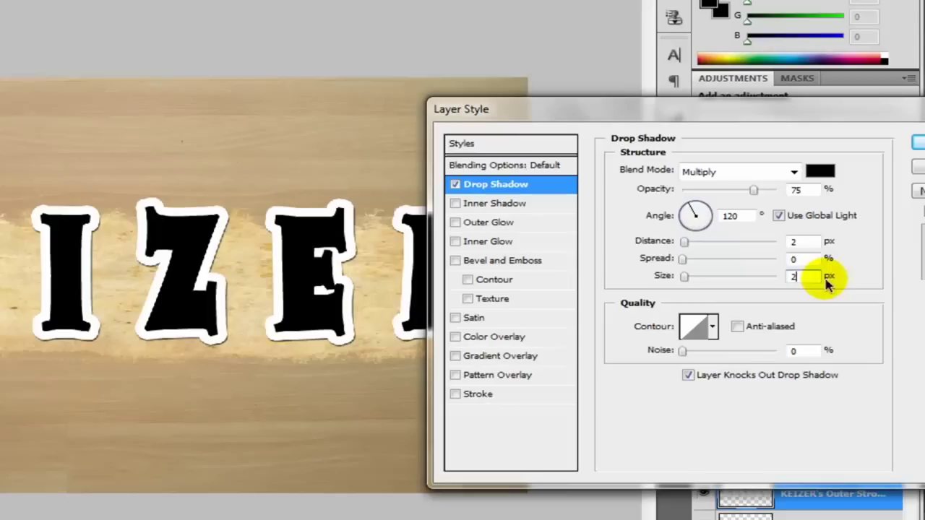
type("8")
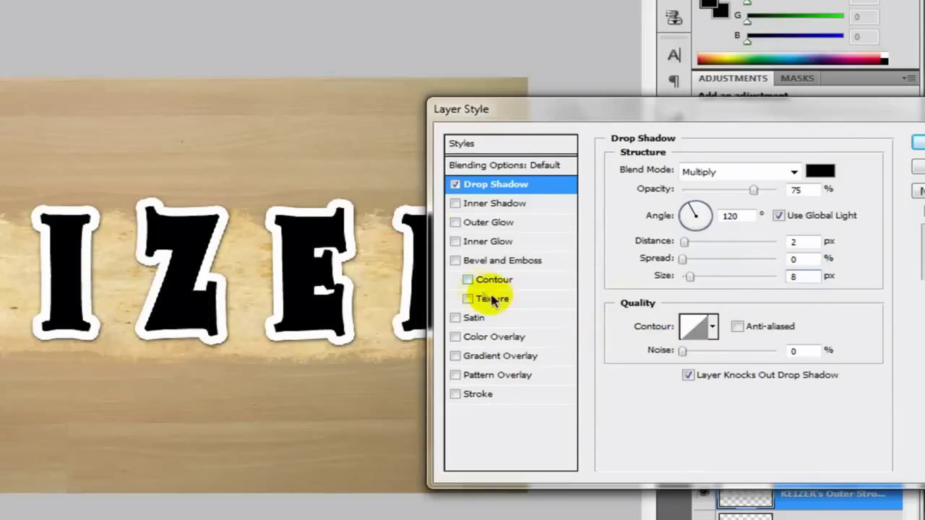
Add a Bevel and Emboss of Size 2 to the outline layer.
left_click(474, 263)
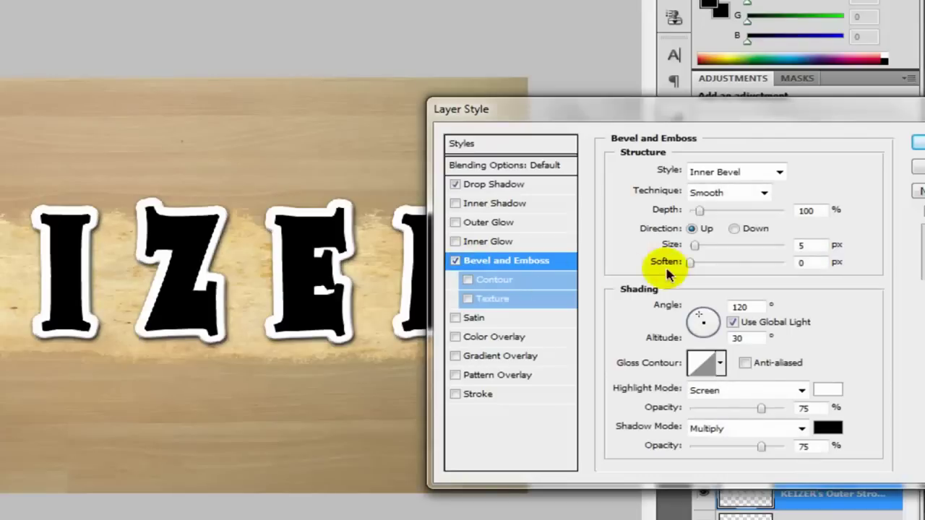
double_click(810, 245)
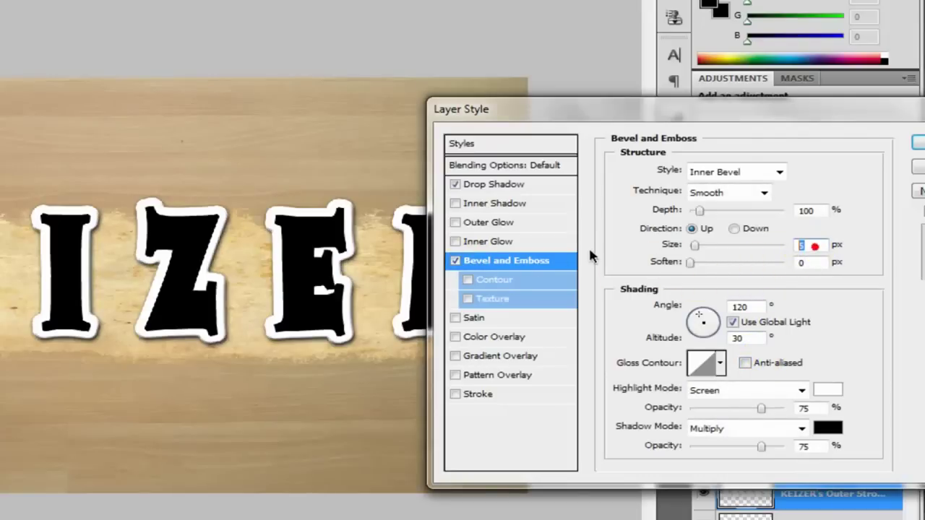
type("2")
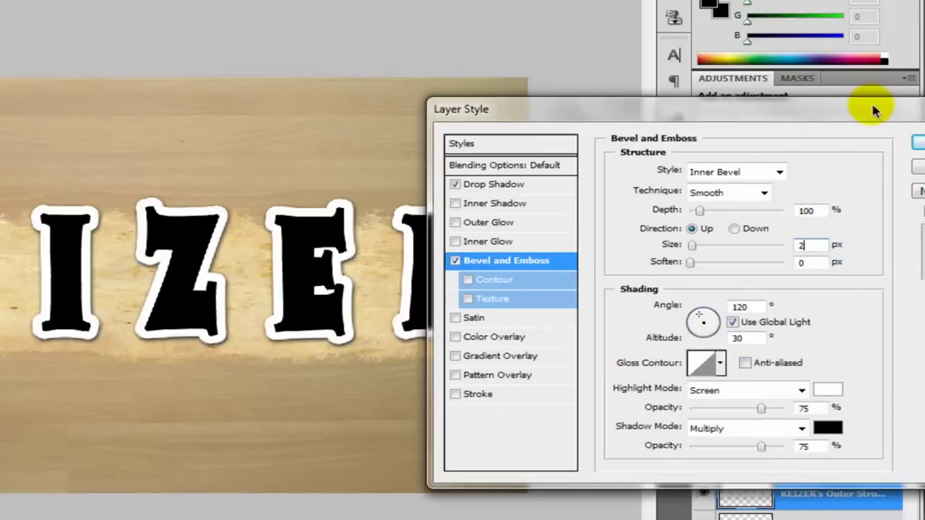
left_click_drag(877, 108, 752, 78)
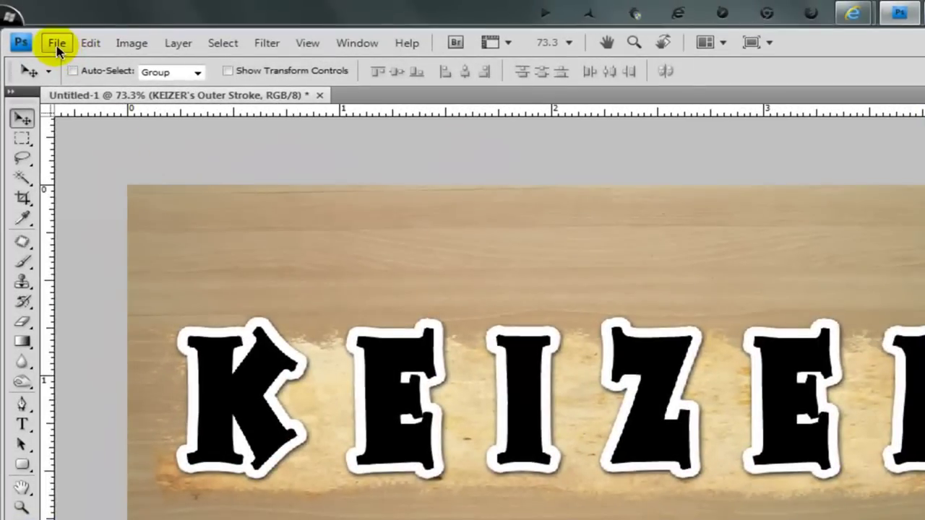
Place the Waterpaper texture and stretch it across the whole KEIZER word.
left_click(56, 43)
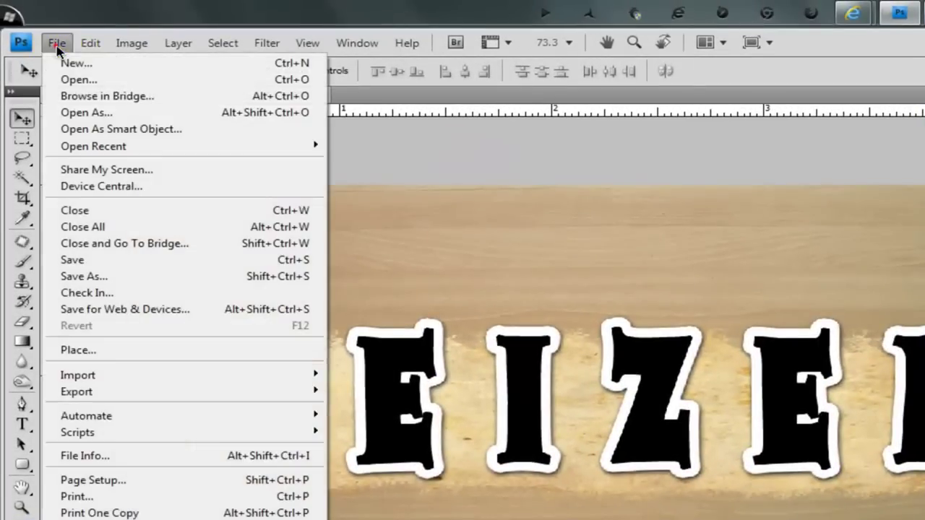
left_click(89, 351)
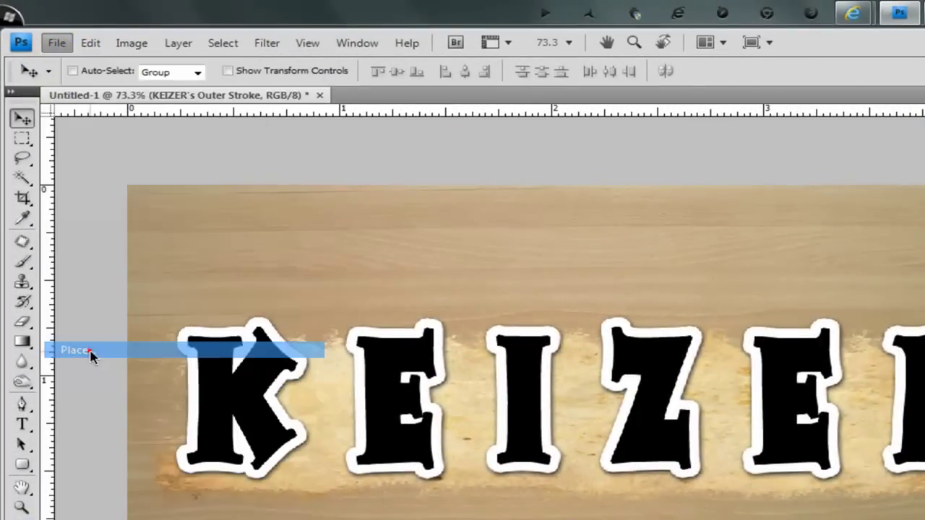
scroll(723, 354, "down", 10)
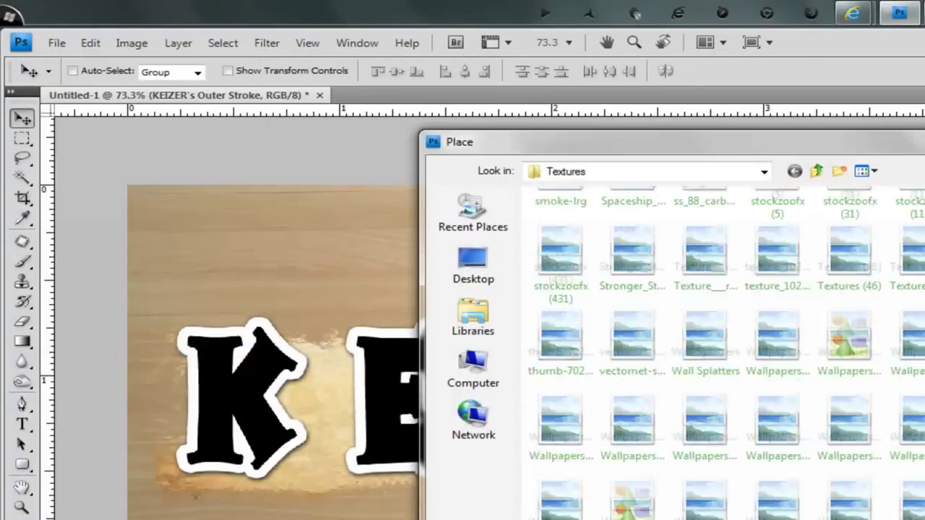
scroll(722, 354, "down", 1)
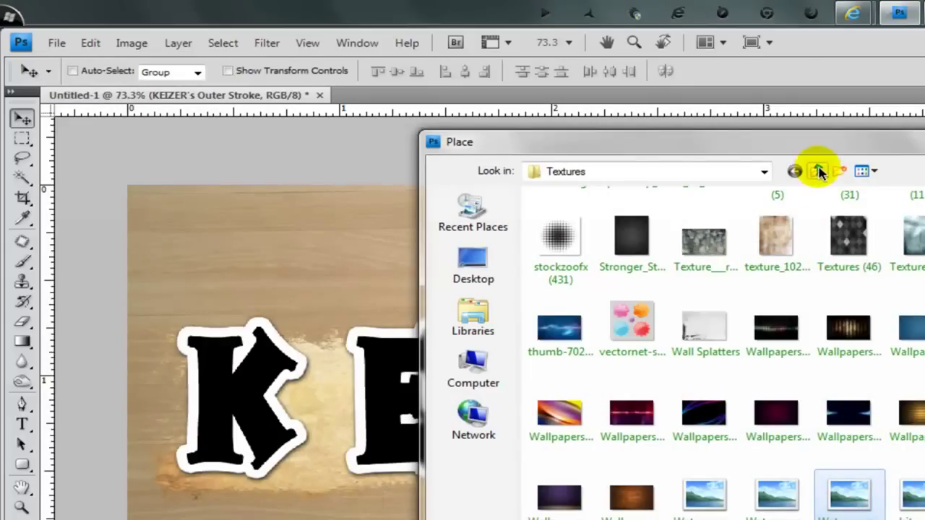
double_click(849, 495)
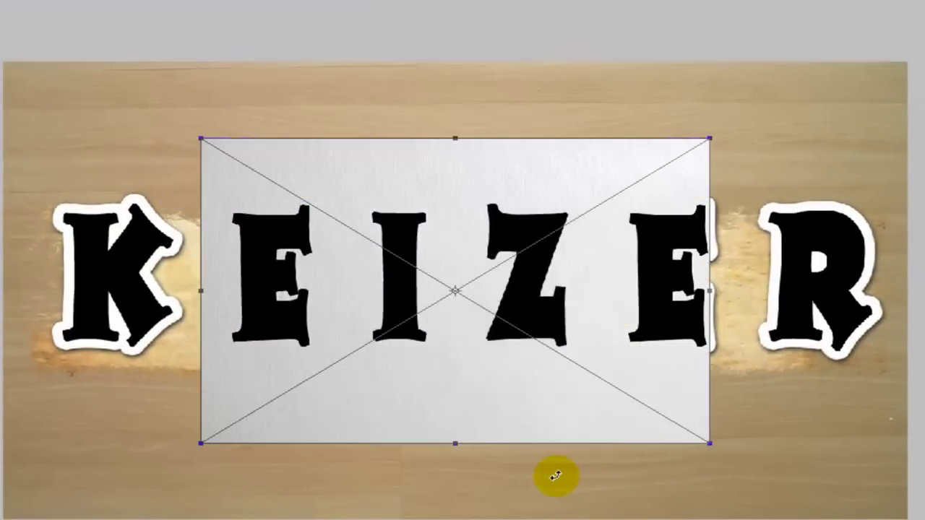
left_click_drag(709, 290, 903, 291)
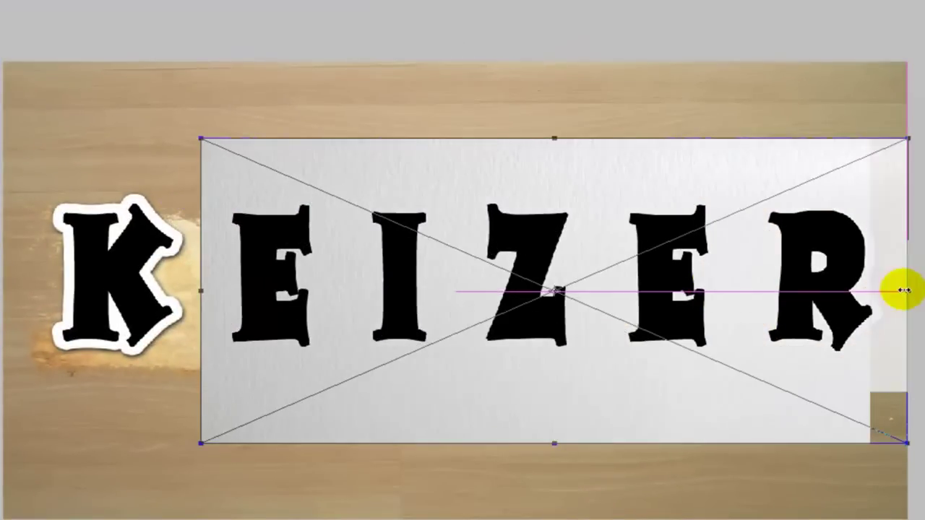
left_click_drag(98, 285, 4, 275)
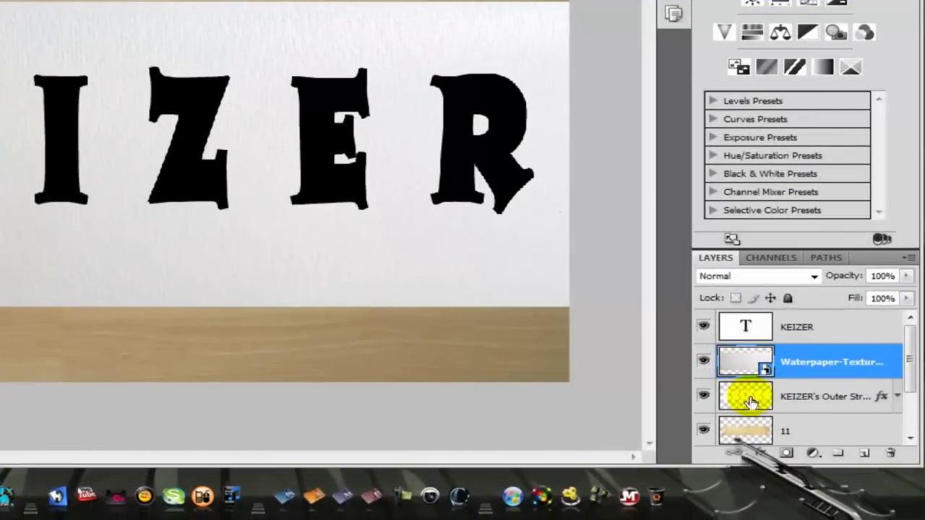
Clip the Waterpaper layer to the outline layer, deselect, and select the KEIZER layer.
left_click(752, 401, "ctrl")
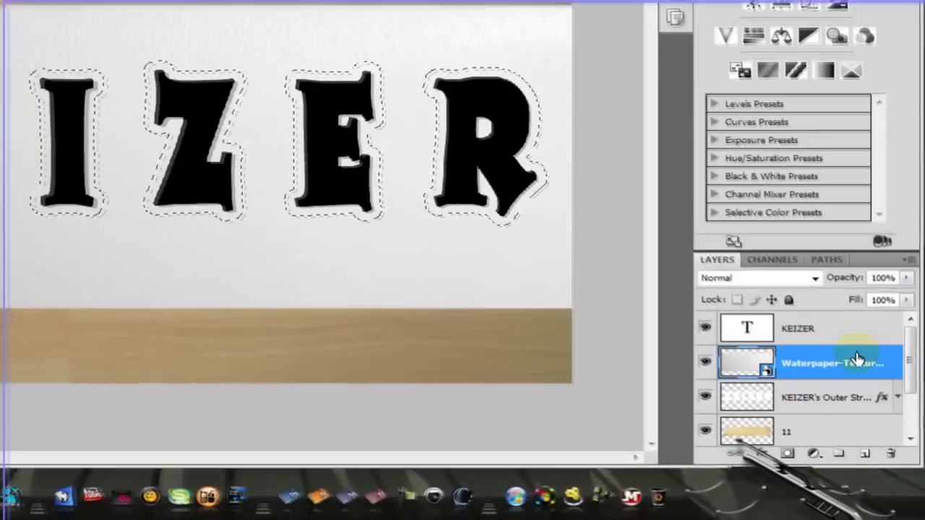
right_click(857, 359)
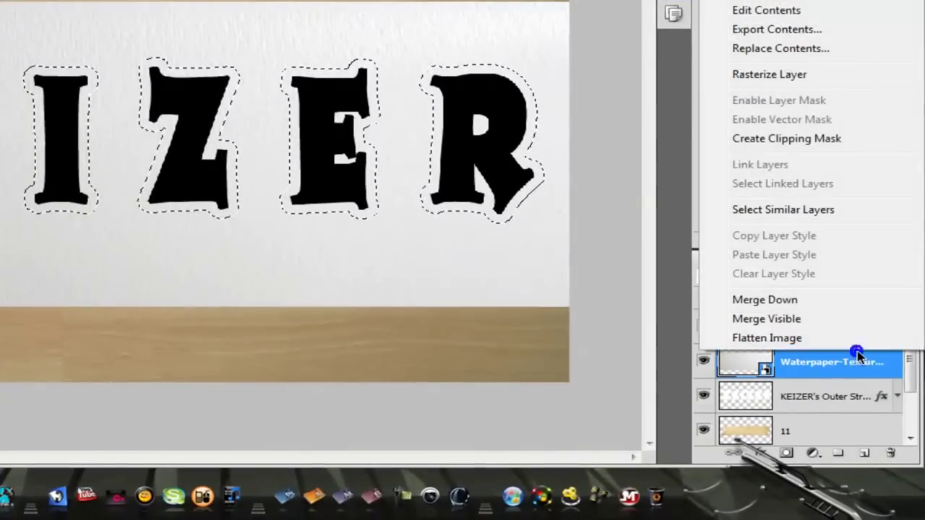
left_click(786, 137)
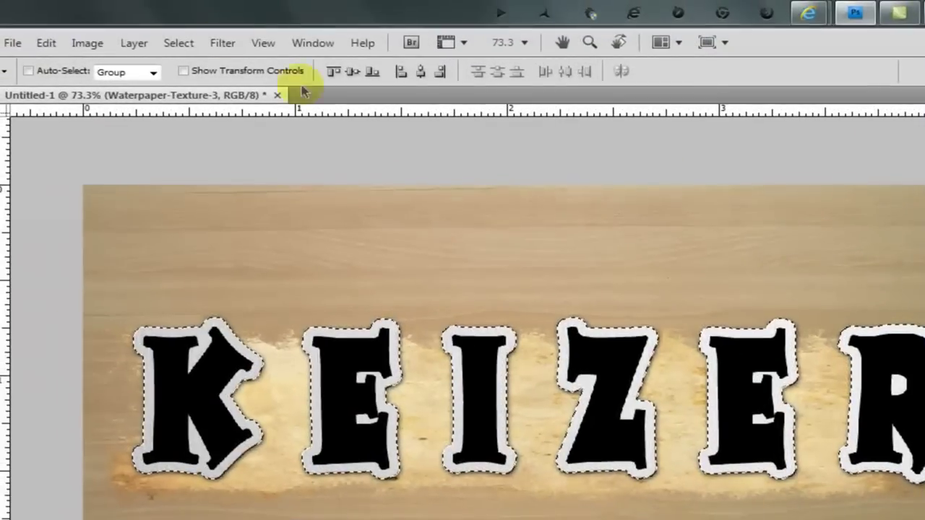
left_click(177, 43)
left_click(191, 78)
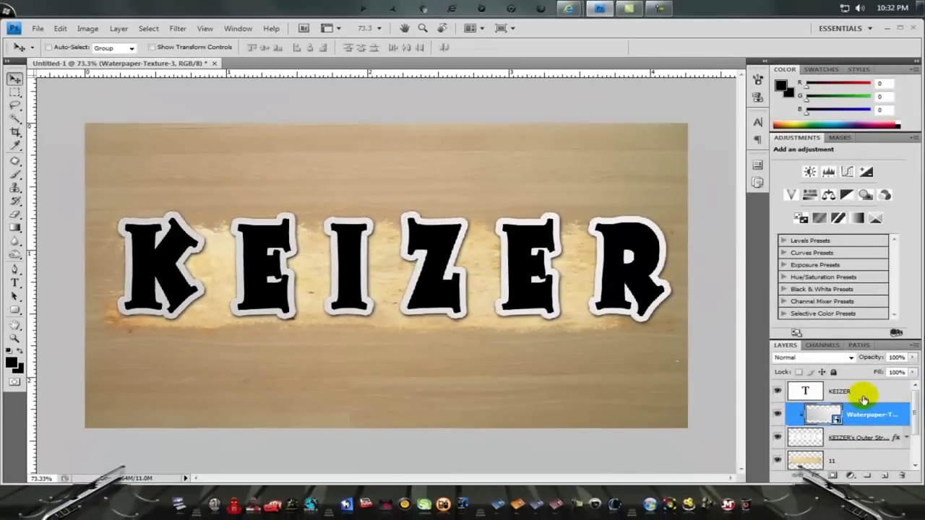
left_click(859, 393)
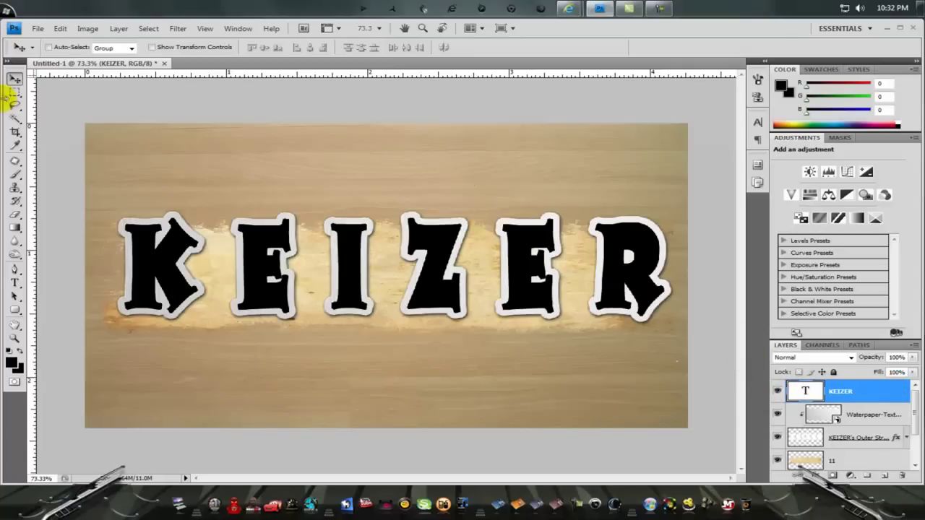
Place the STOCK floral image from the desktop.
left_click(35, 29)
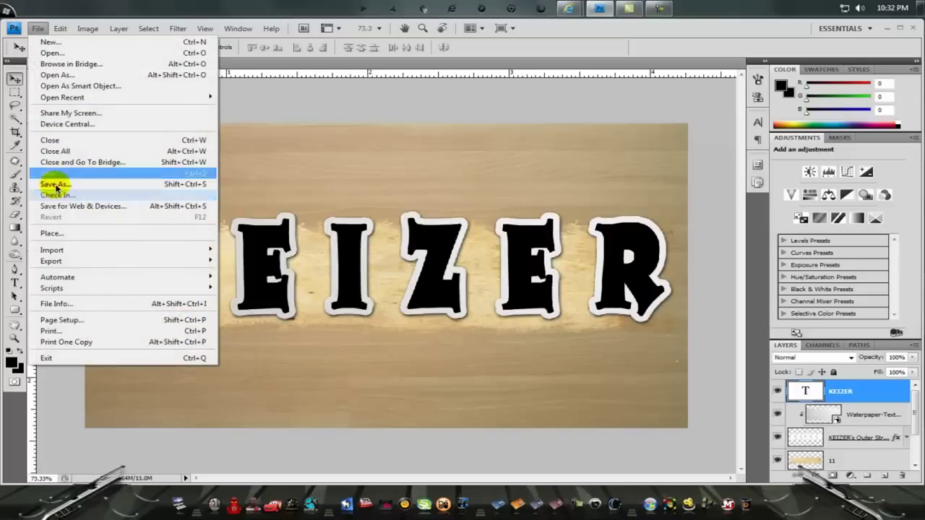
left_click(59, 235)
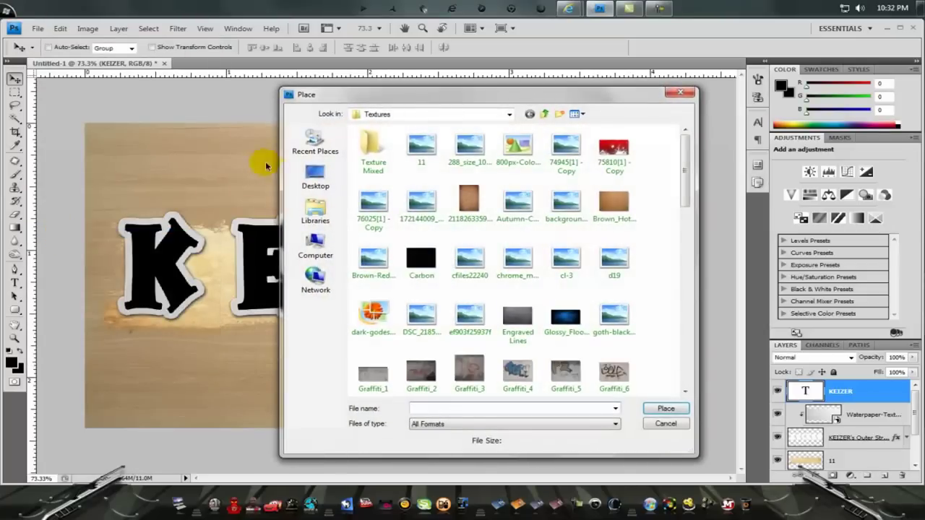
left_click(316, 177)
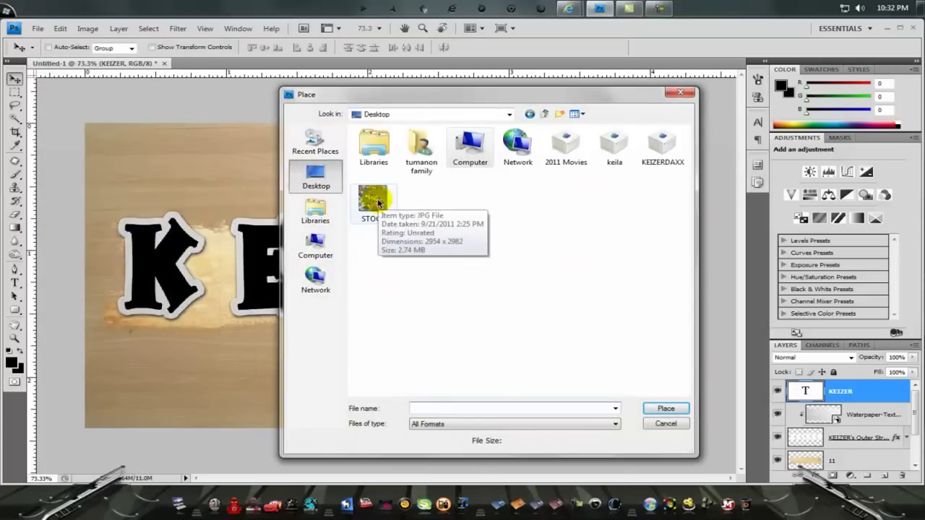
double_click(373, 201)
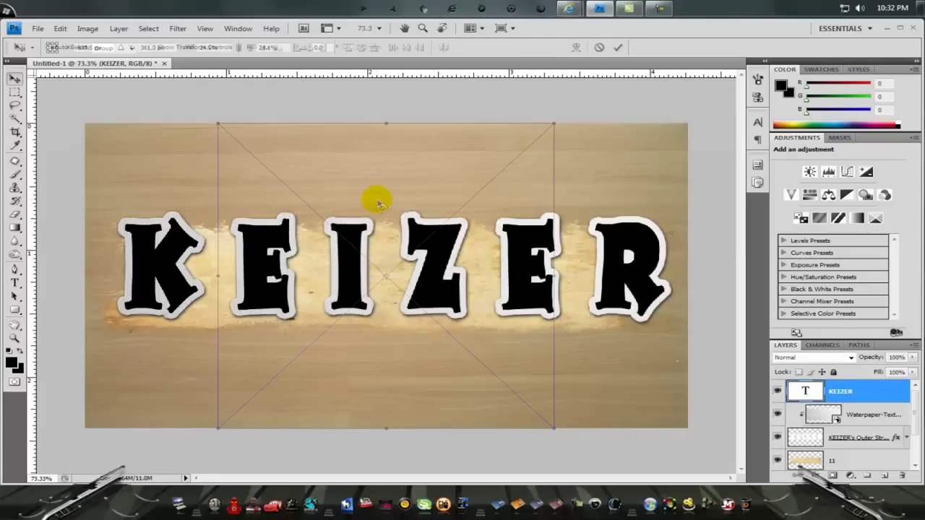
Scale the STOCK pattern into a small square over the K and set its opacity to 75%.
left_click_drag(219, 122, 416, 373)
mouse_move(485, 357)
left_mouse_down()
mouse_move(166, 246)
mouse_move(143, 220)
left_mouse_up()
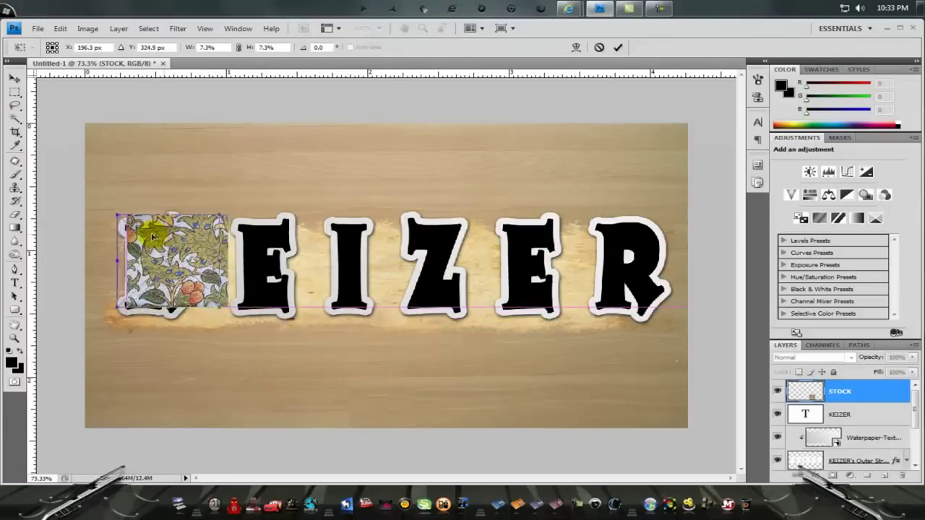
mouse_move(219, 309)
left_mouse_down()
mouse_move(227, 316)
mouse_move(203, 287)
left_mouse_up()
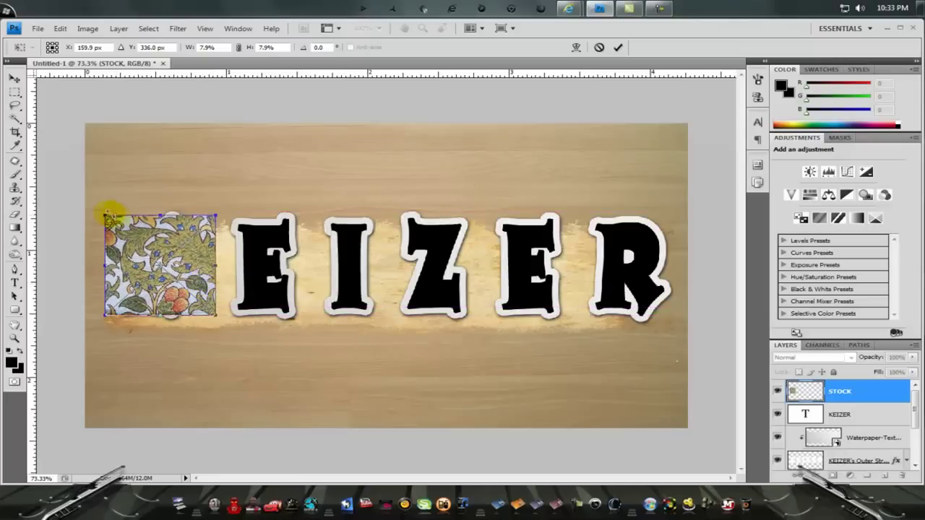
left_click_drag(106, 214, 92, 204)
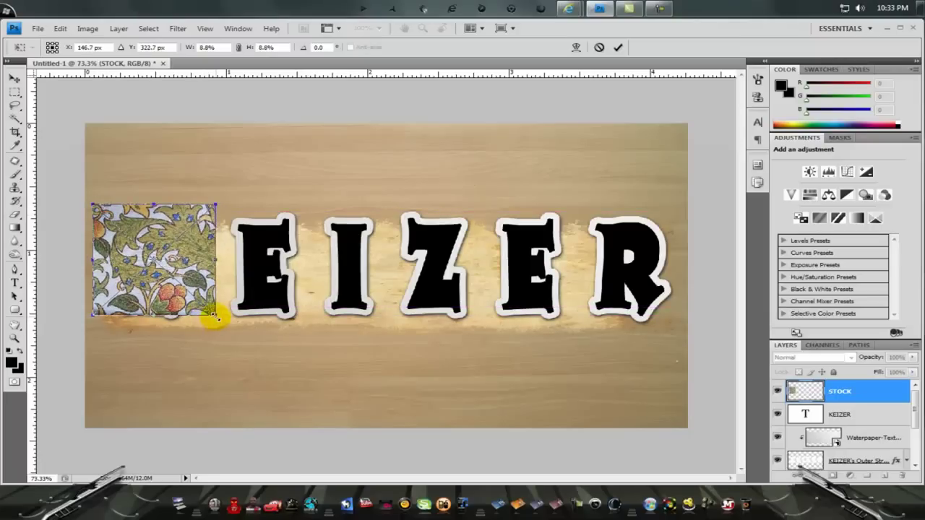
left_click_drag(215, 316, 220, 321)
left_click_drag(190, 284, 195, 292)
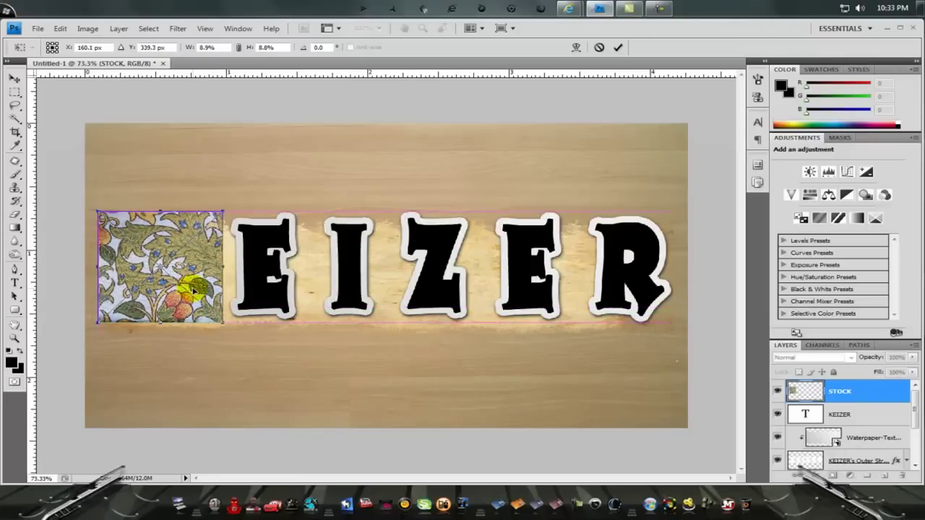
left_click(914, 357)
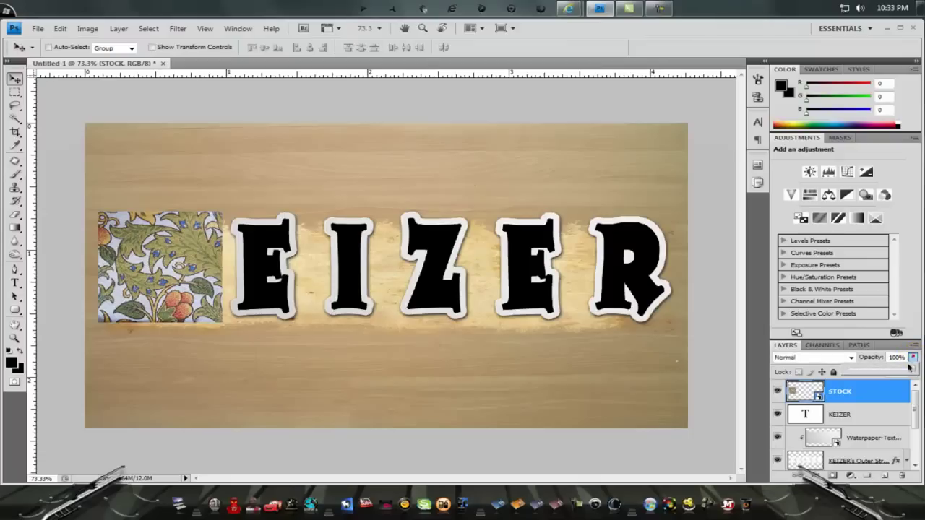
left_click_drag(902, 372, 899, 372)
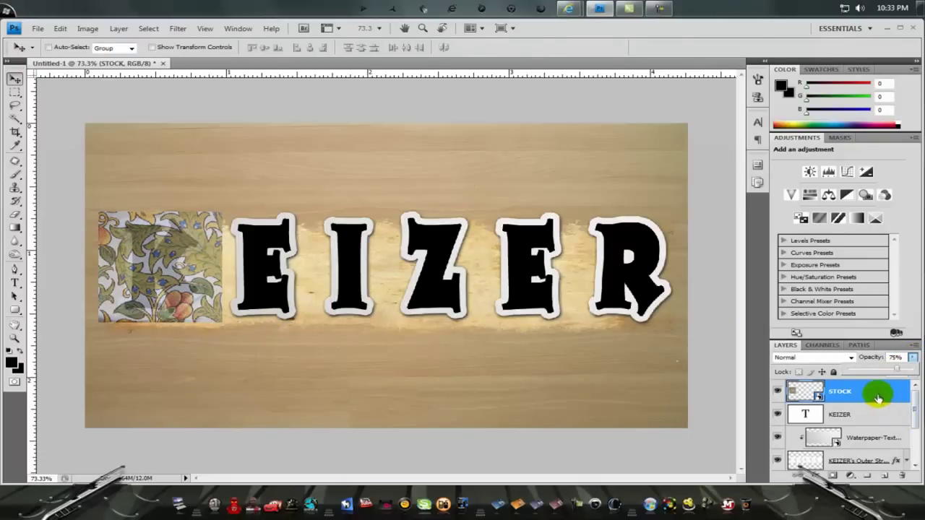
Duplicate the floral STOCK layer three times to make STOCK copy, copy 2 and copy 3.
right_click(872, 393)
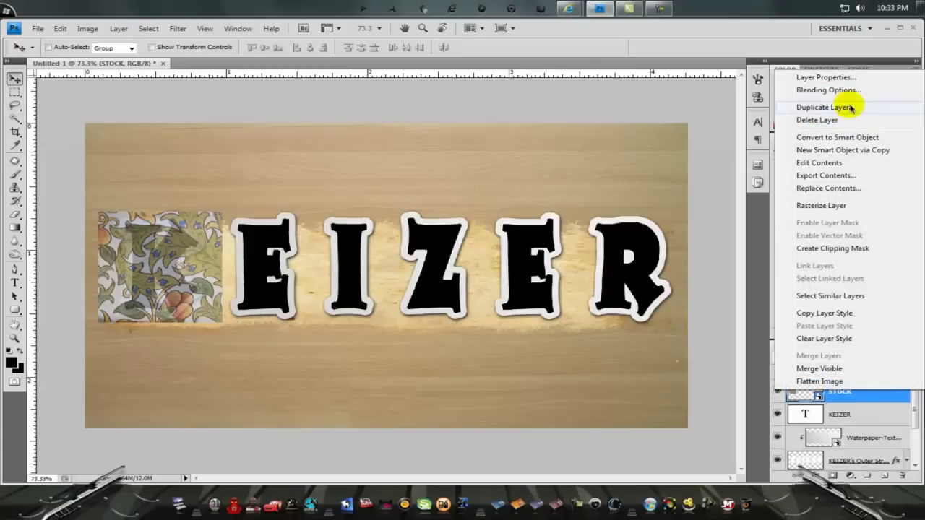
left_click(821, 108)
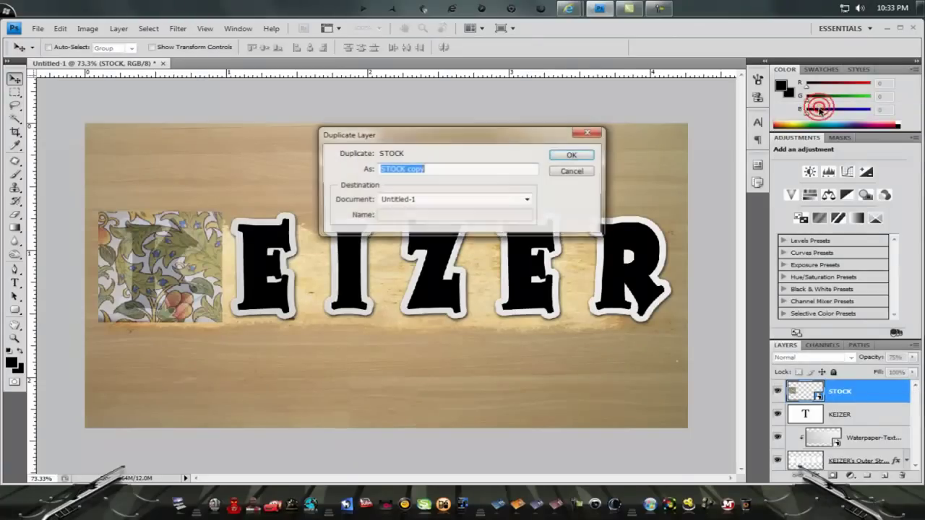
left_click(559, 154)
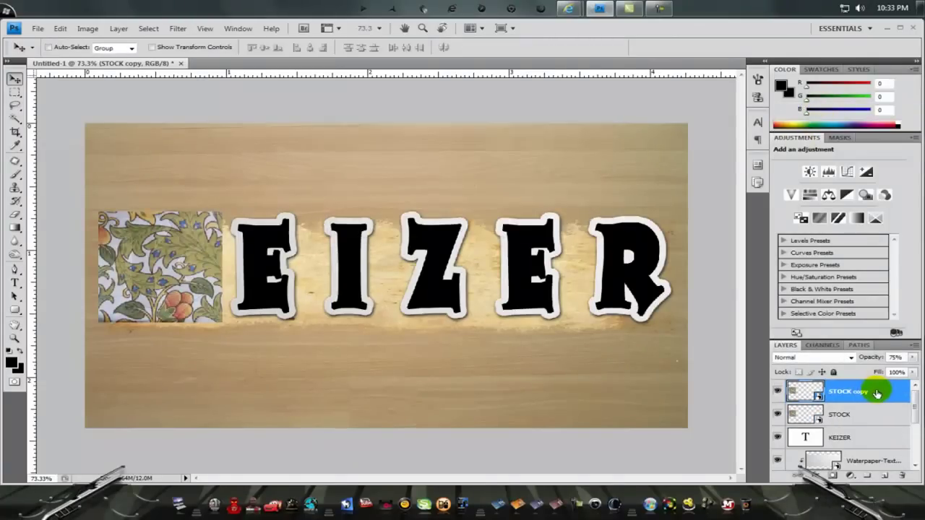
right_click(877, 394)
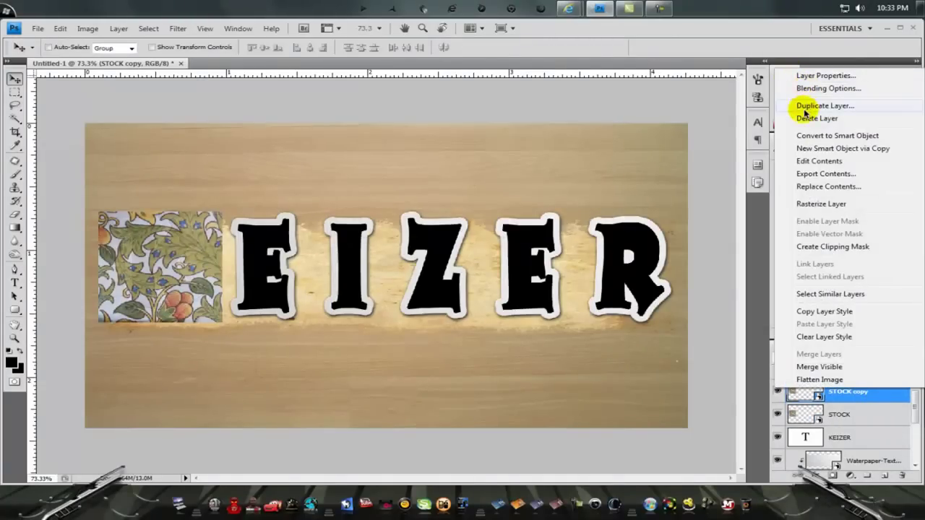
left_click(810, 106)
left_click(567, 154)
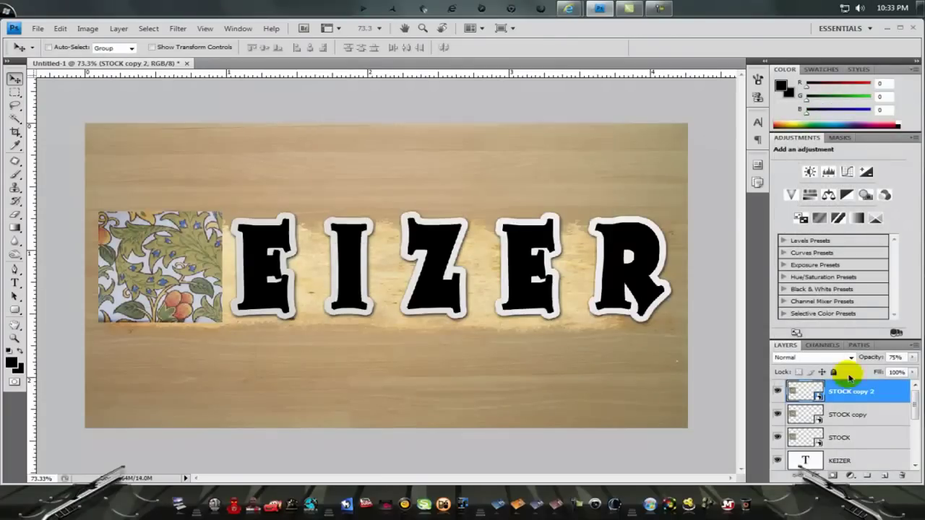
right_click(866, 391)
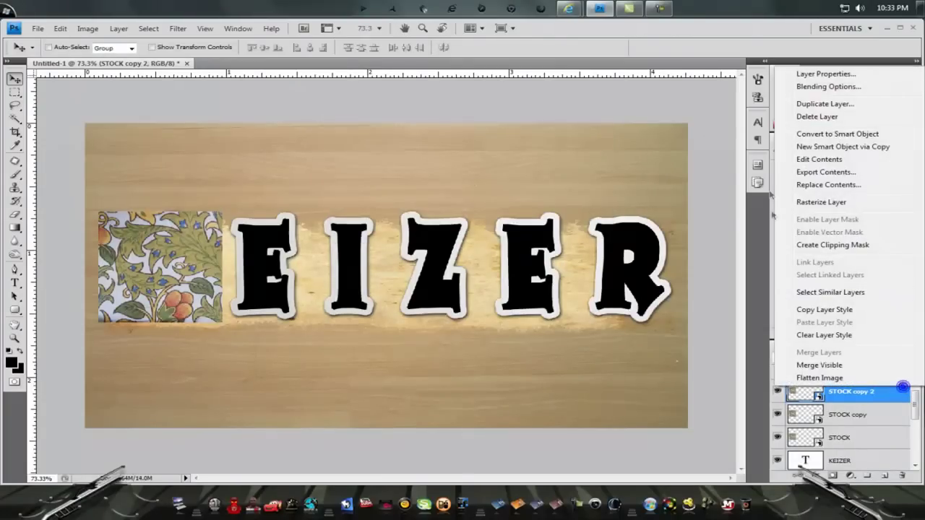
left_click(825, 107)
left_click(566, 158)
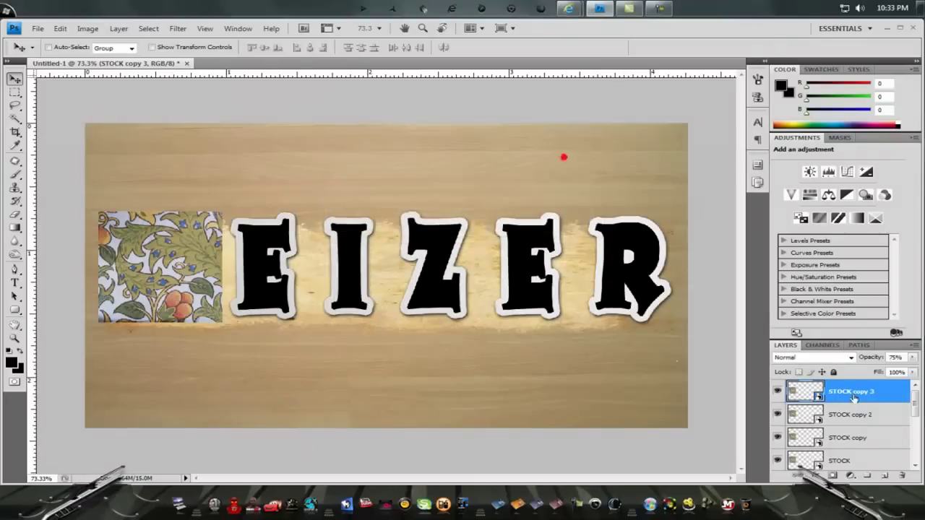
Duplicate twice more to create STOCK copy 4 and STOCK copy 5.
right_click(891, 393)
left_click(821, 111)
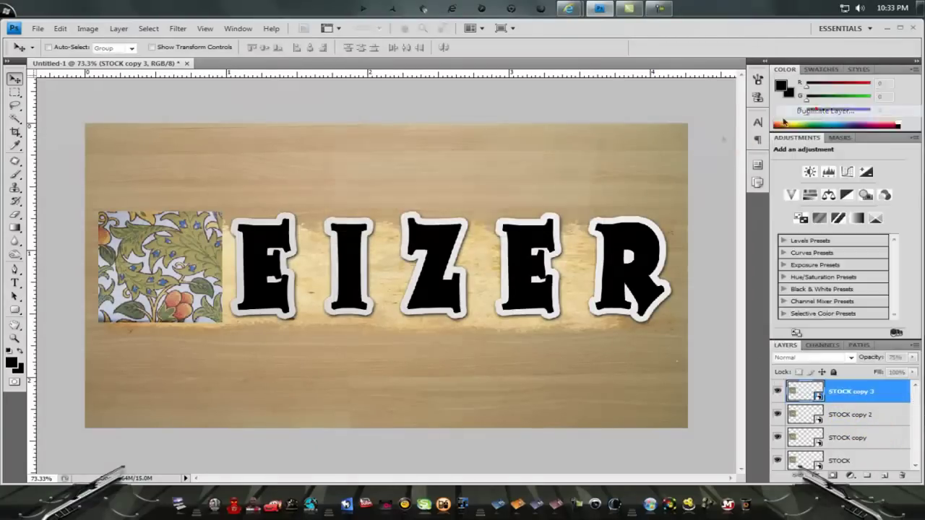
left_click(568, 159)
right_click(886, 390)
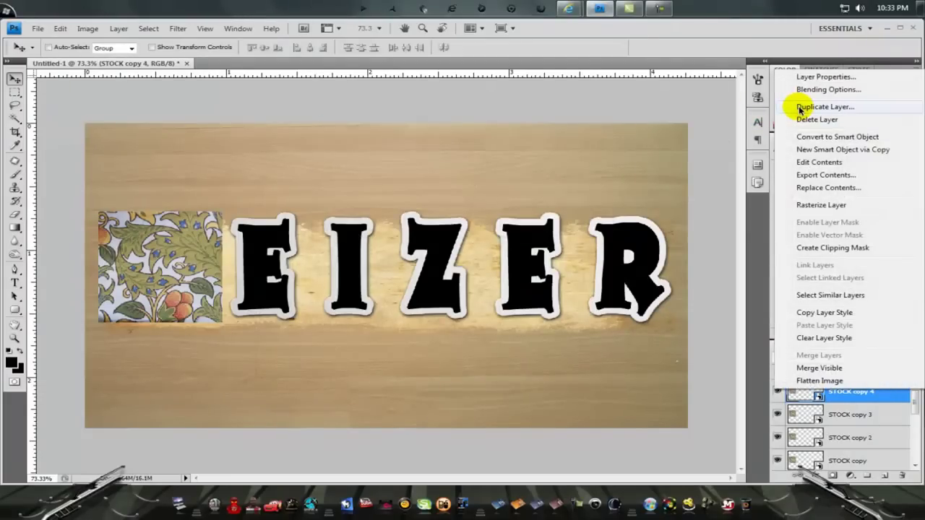
left_click(800, 109)
left_click(579, 153)
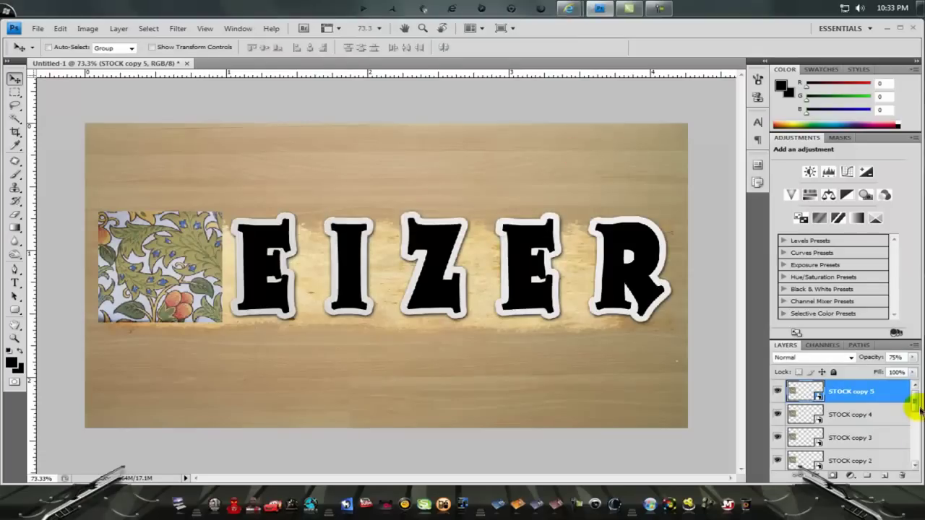
Move the STOCK copy 5 floral pattern over the letter R.
left_click_drag(914, 396, 916, 411)
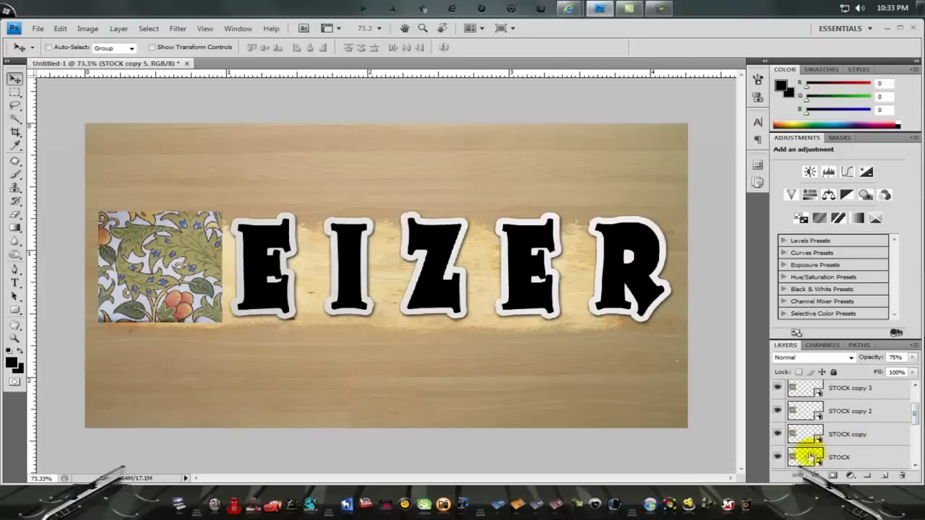
left_click_drag(915, 412, 915, 398)
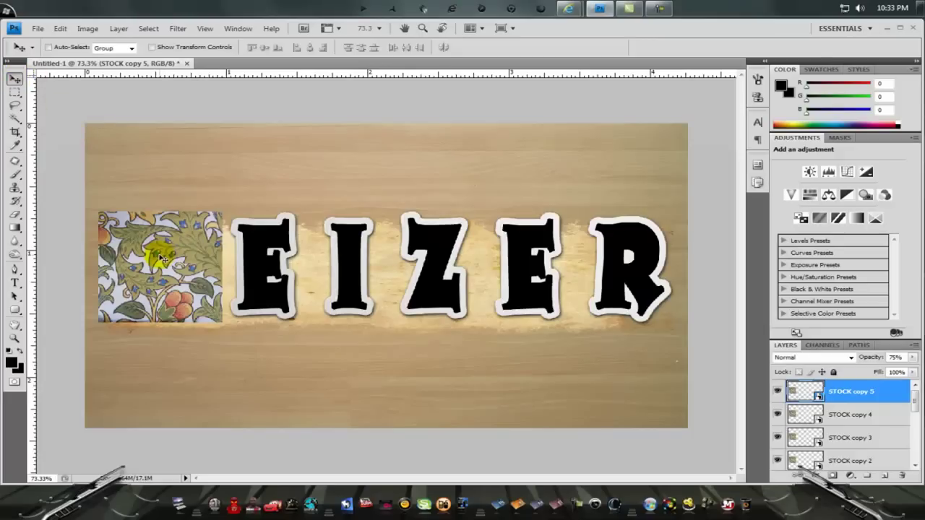
left_click_drag(160, 259, 644, 266)
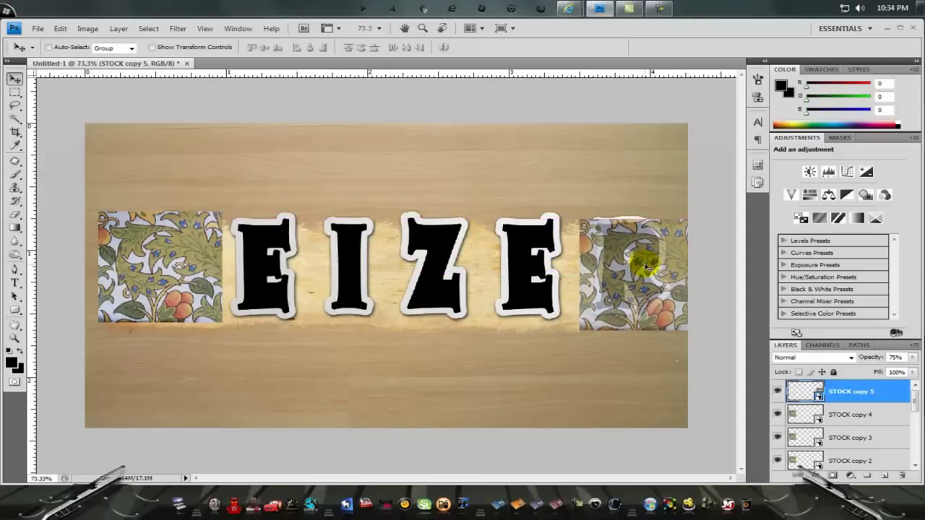
Place STOCK copy 4 over the second E and rotate it to an angle.
left_click(813, 412)
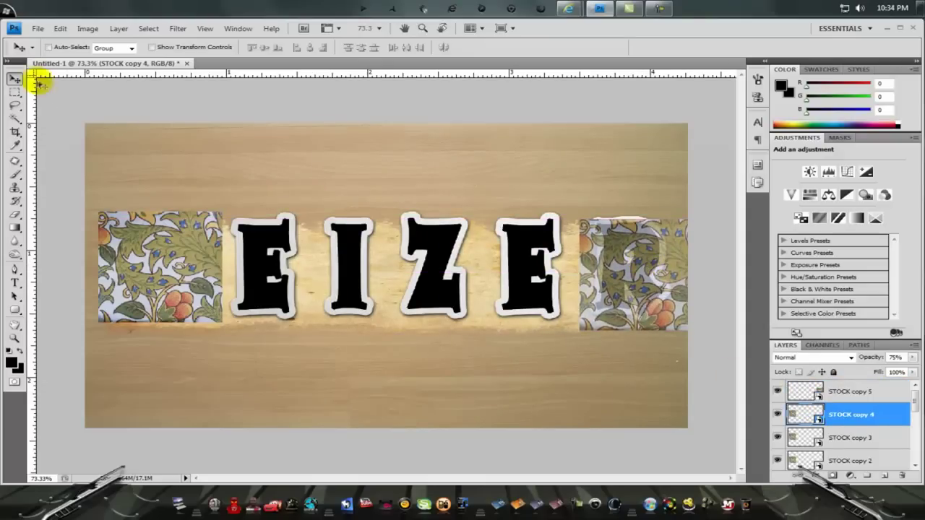
left_click_drag(138, 281, 522, 289)
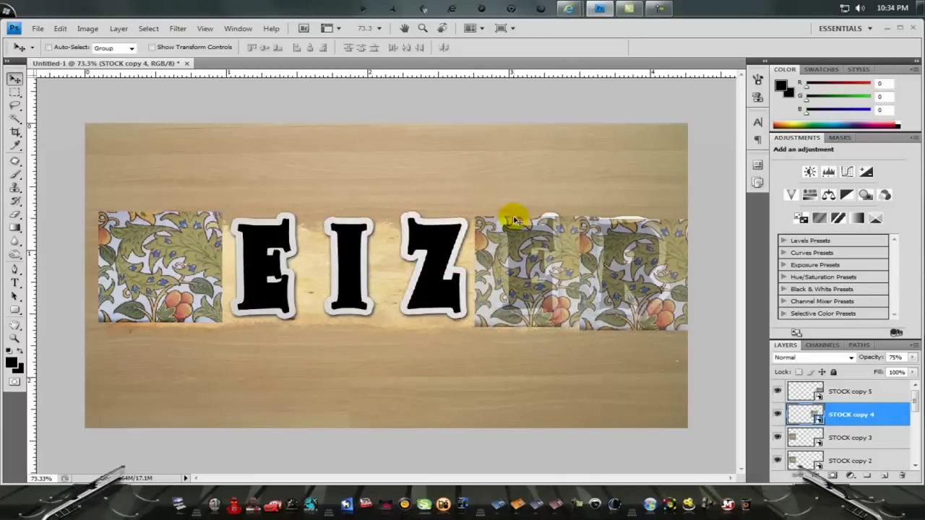
key("ctrl+t")
left_click_drag(557, 176, 461, 205)
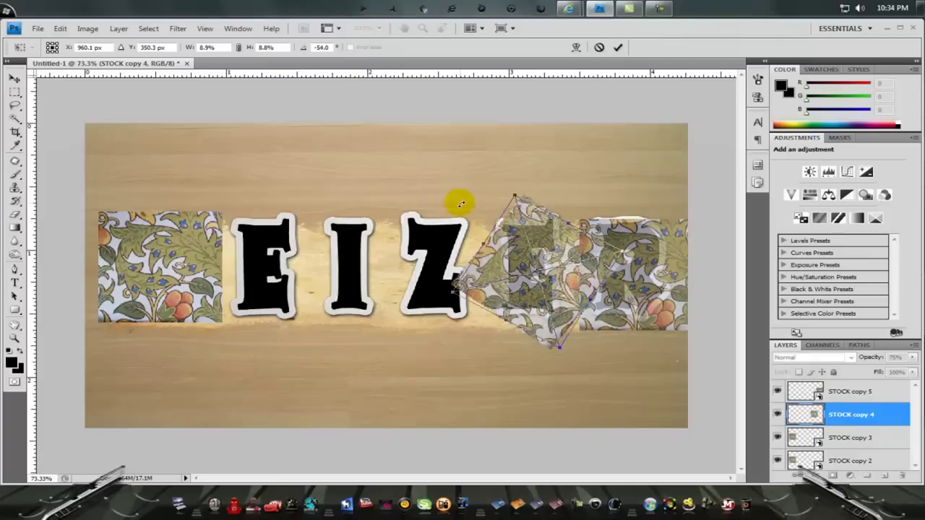
mouse_move(547, 227)
left_mouse_down()
mouse_move(541, 213)
mouse_move(547, 237)
left_mouse_up()
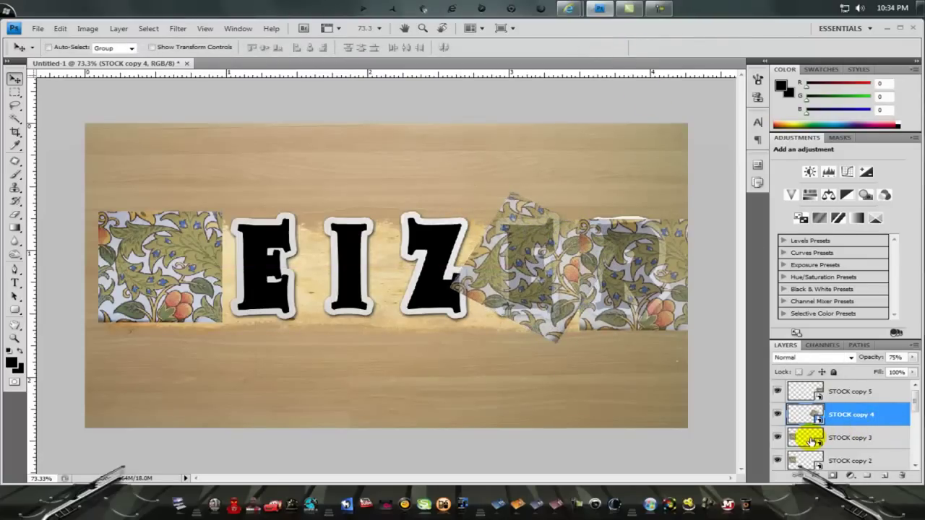
Rename the STOCK floral copy layers after the letters they will cover.
left_click(840, 394)
double_click(844, 392)
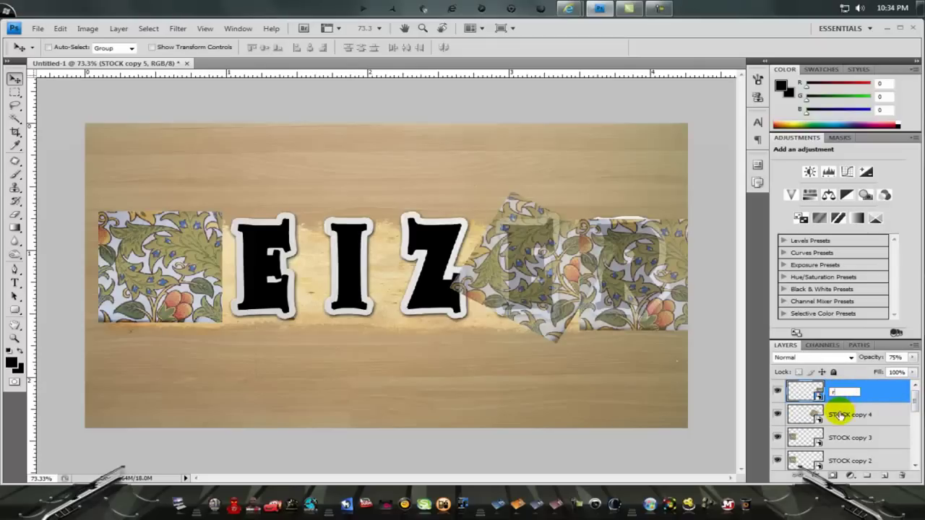
left_click(841, 415)
type("e")
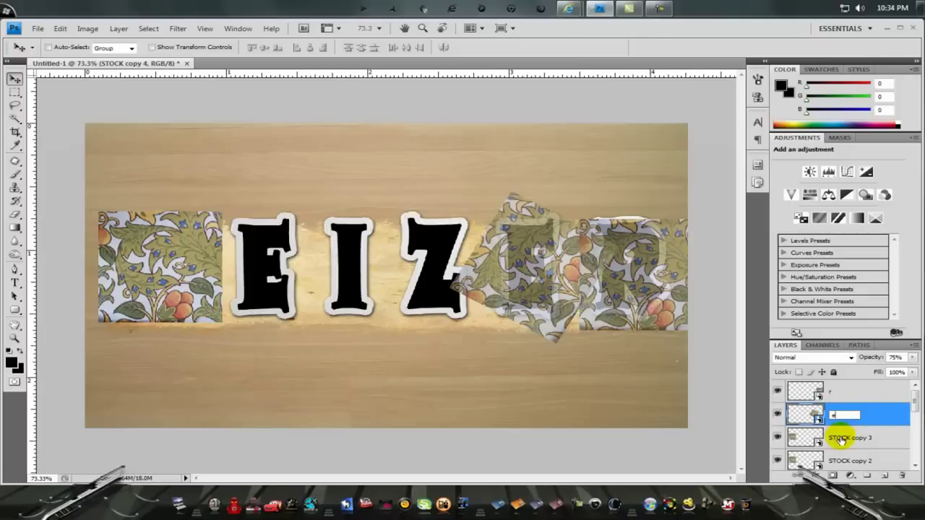
double_click(841, 439)
type("z")
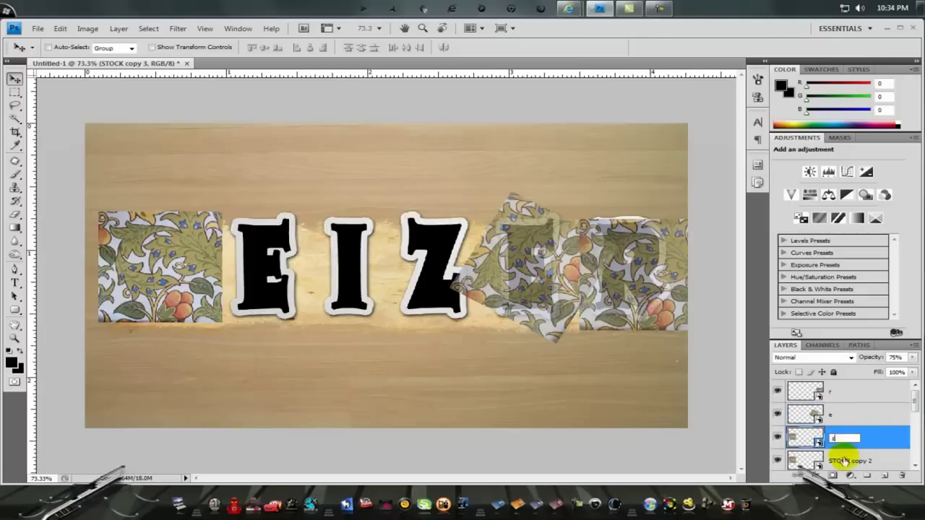
double_click(847, 462)
type("i")
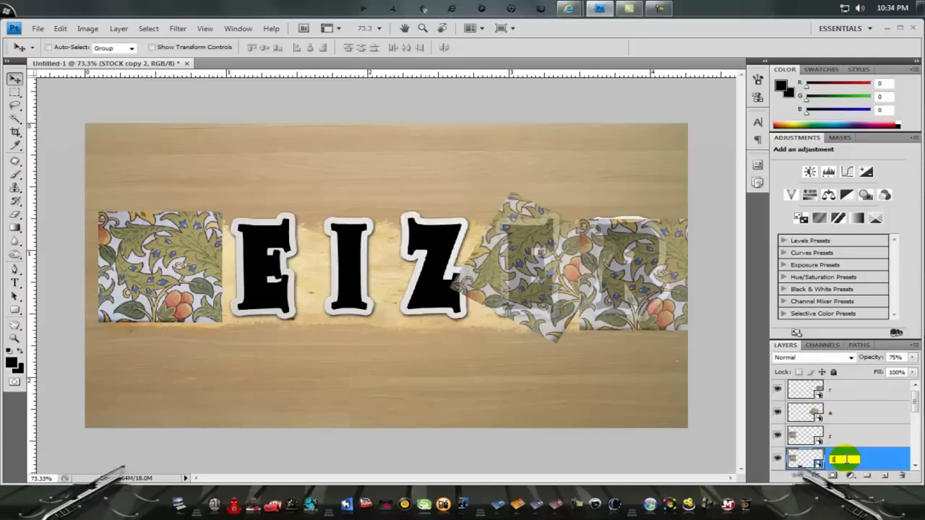
left_click(916, 405)
left_click_drag(916, 424, 915, 427)
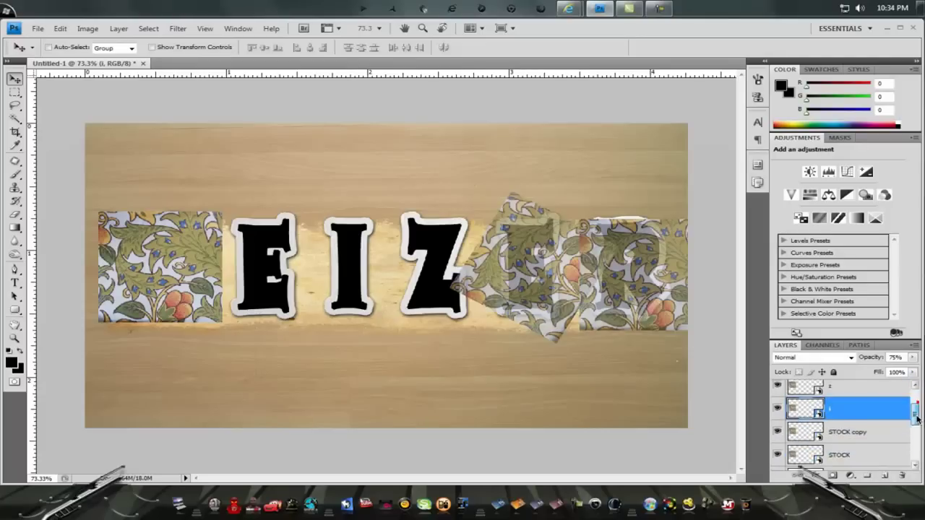
left_click(864, 425)
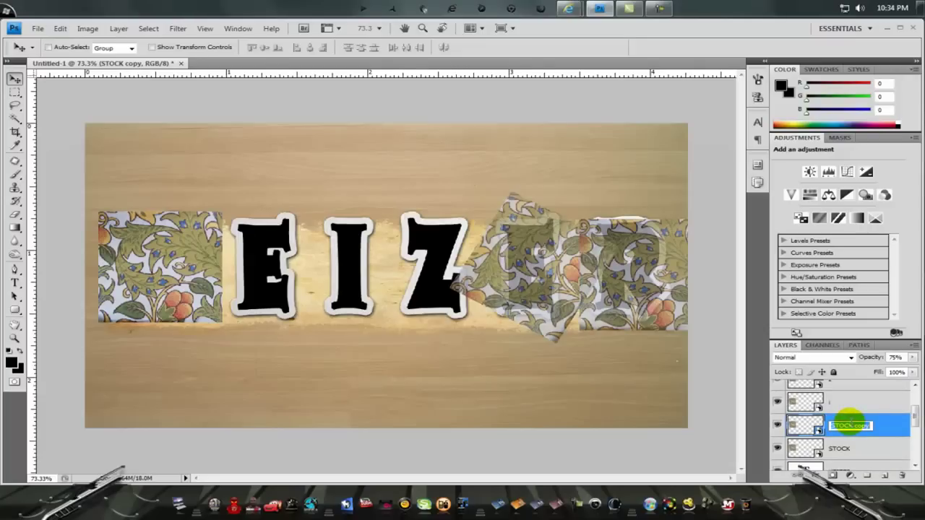
double_click(841, 450)
type("k")
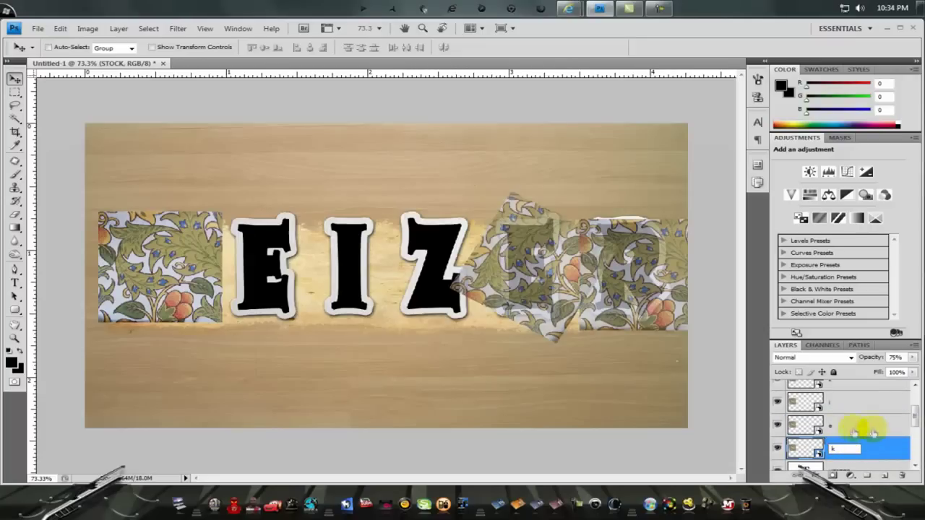
Move a floral tile over the E and rotate it into a tilted diamond.
left_click(834, 425)
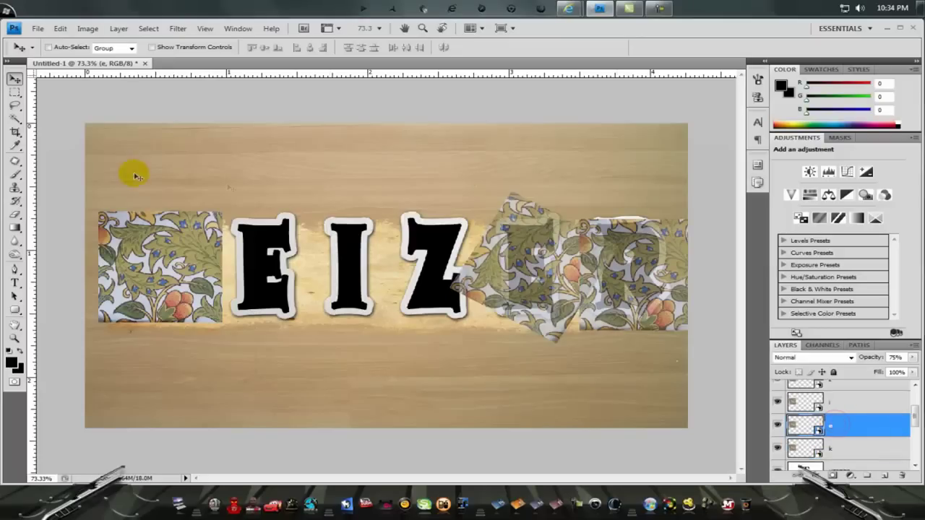
left_click_drag(179, 260, 287, 253)
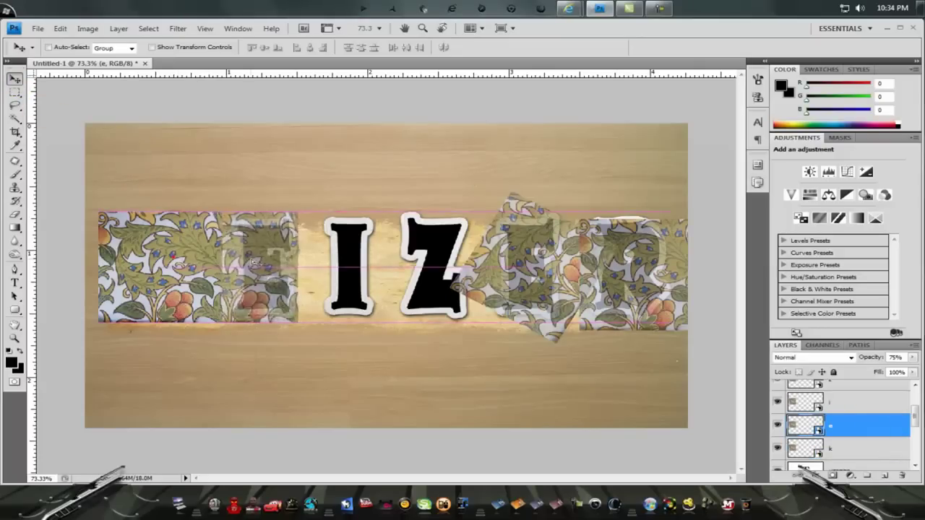
key("ctrl+t")
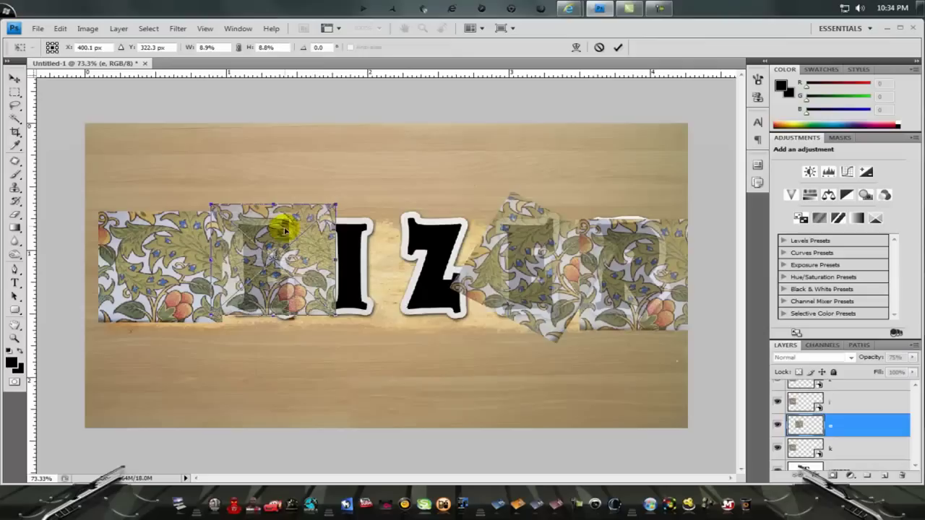
left_click_drag(333, 165, 151, 297)
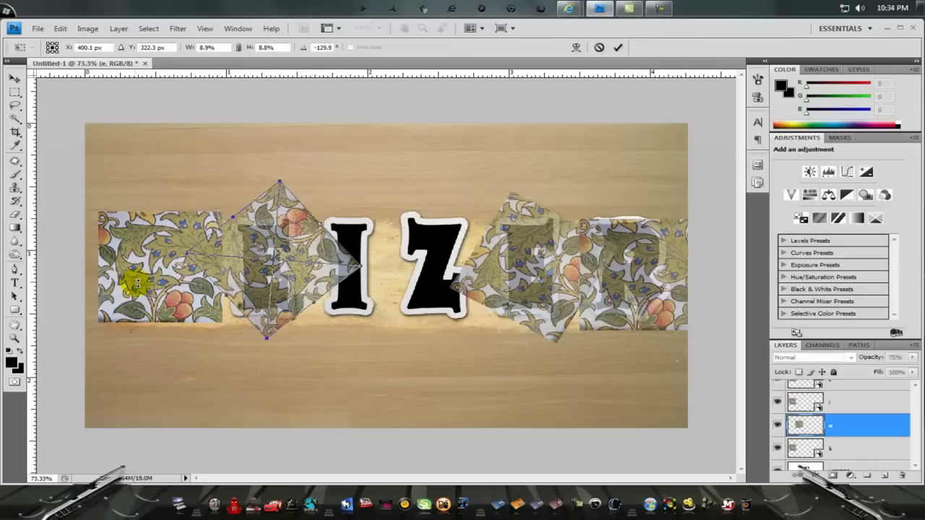
left_click_drag(300, 231, 287, 244)
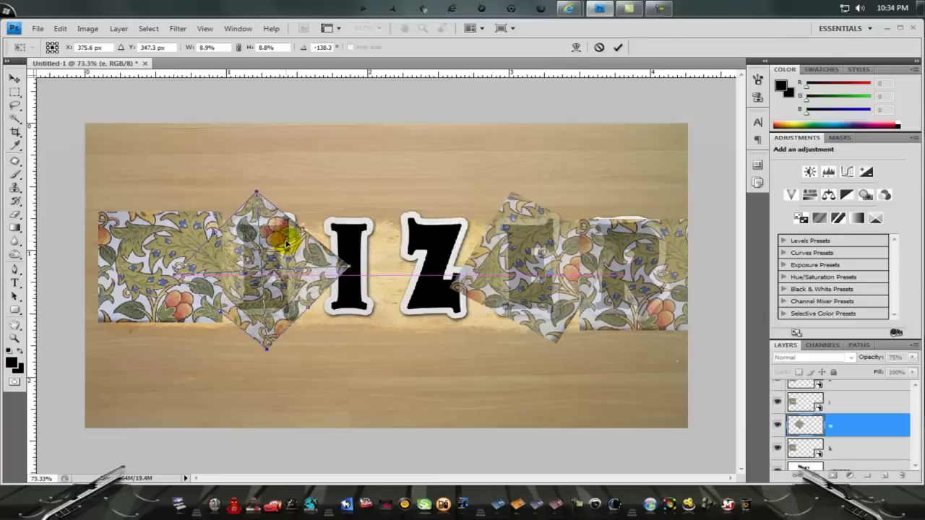
left_click(618, 47)
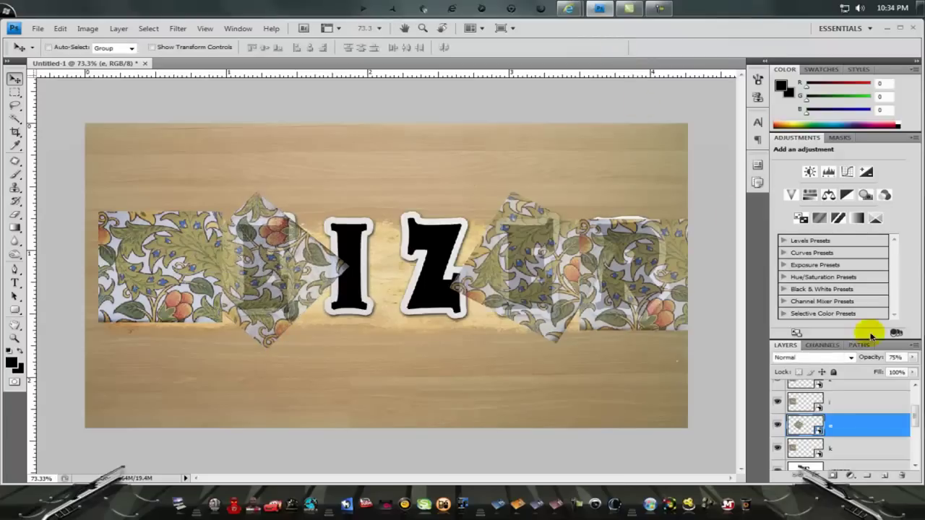
Place a floral tile over the I, and another rotated over the Z.
left_click(838, 407)
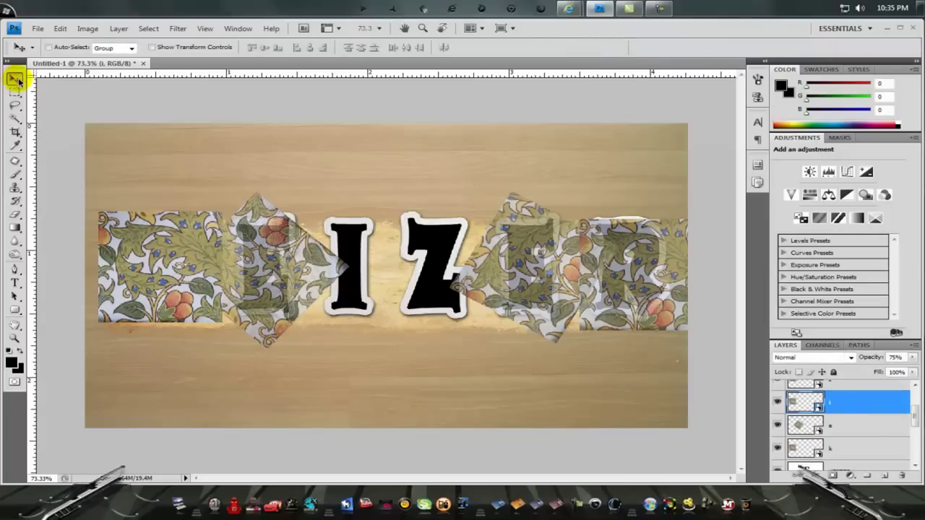
mouse_move(199, 254)
left_mouse_down()
mouse_move(412, 258)
mouse_move(358, 250)
left_mouse_up()
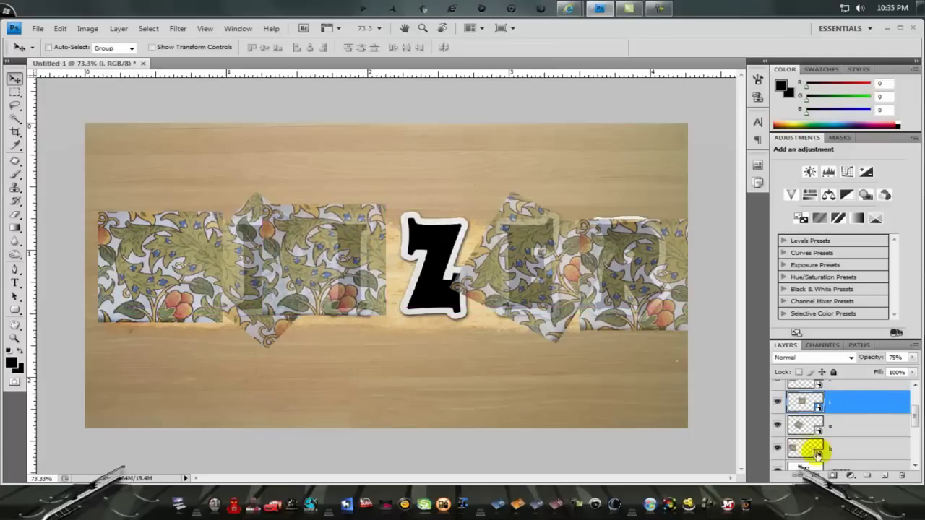
left_click(842, 386)
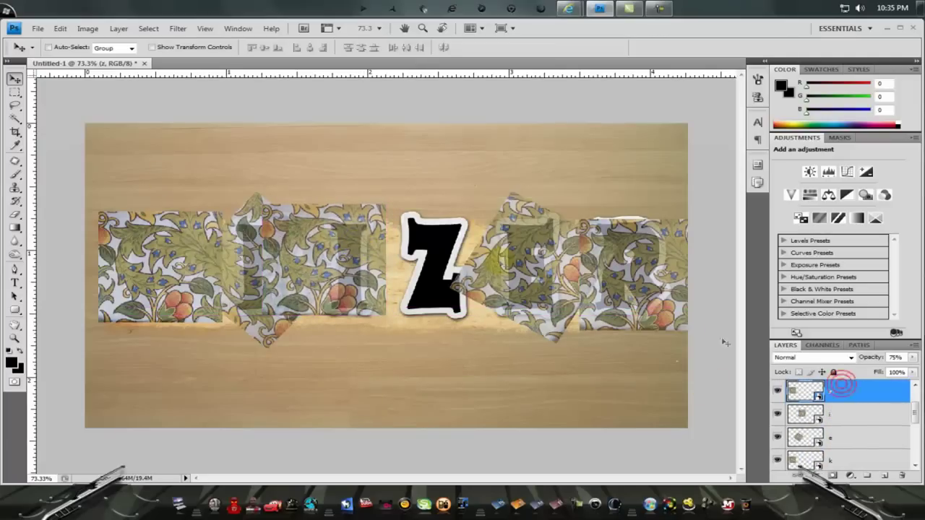
left_click_drag(163, 254, 442, 257)
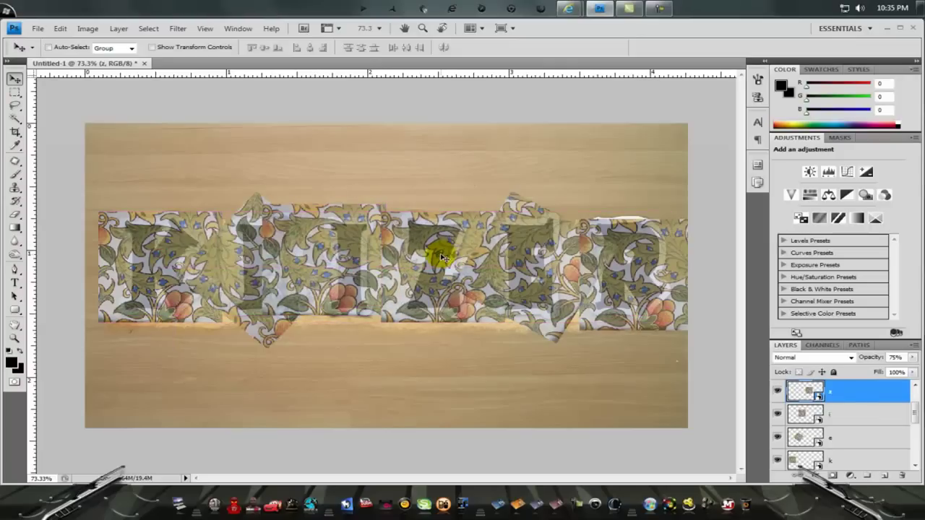
key("ctrl+t")
left_click_drag(535, 177, 547, 293)
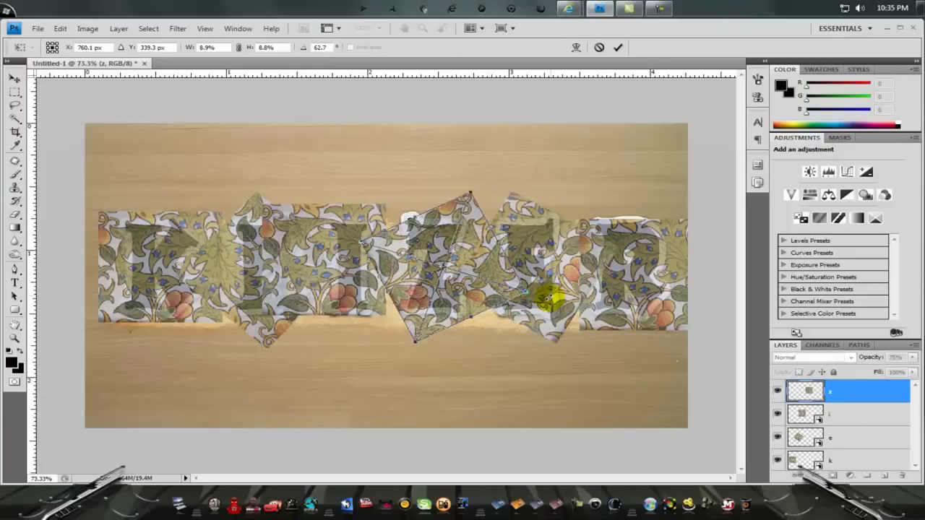
left_click_drag(448, 237, 451, 235)
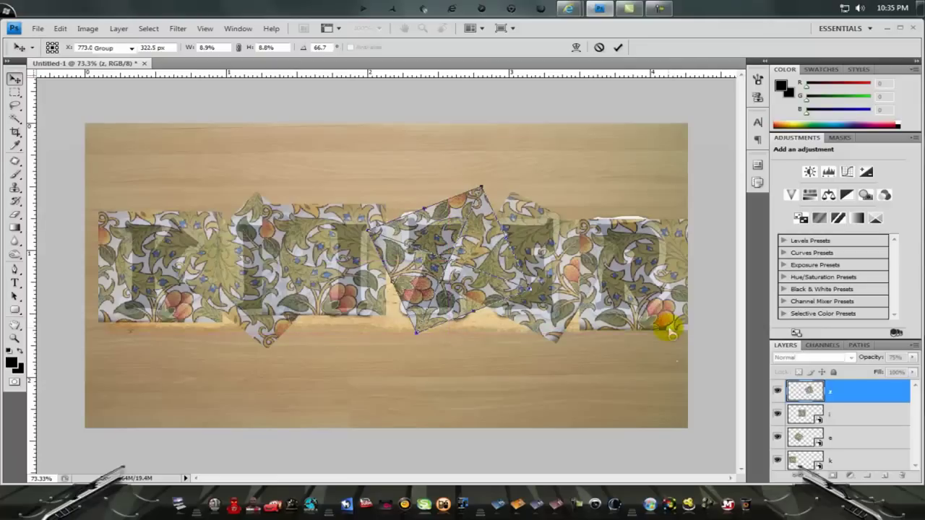
key("Return")
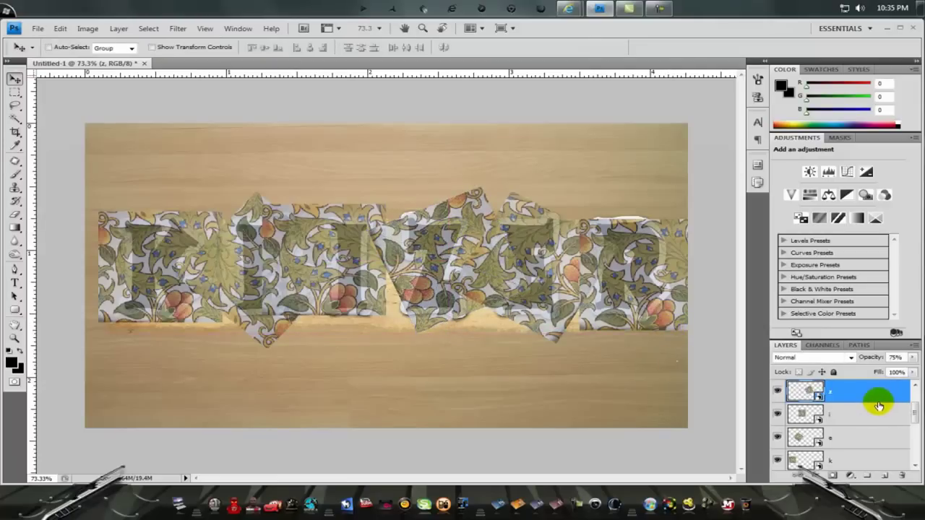
scroll(878, 406, "down", 1)
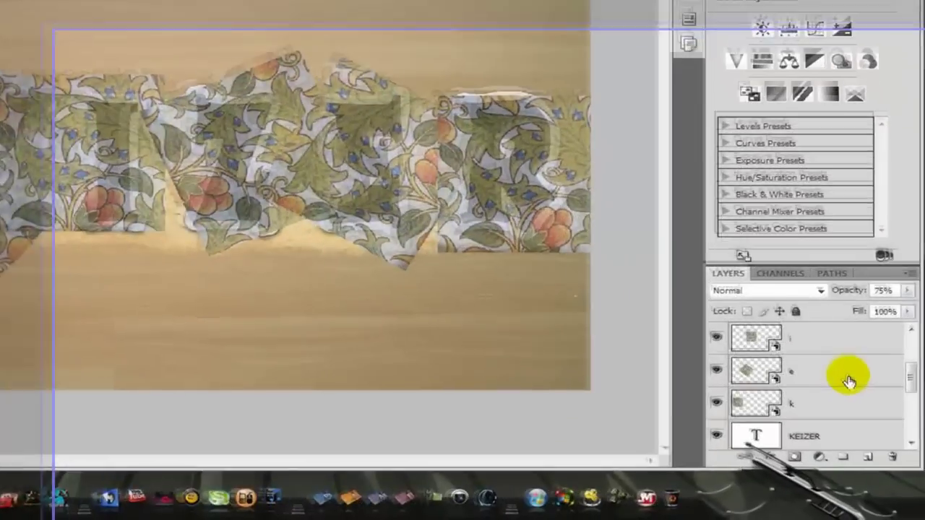
Set the r, e, z and i floral tiles to 100% opacity.
scroll(874, 406, "up", 3)
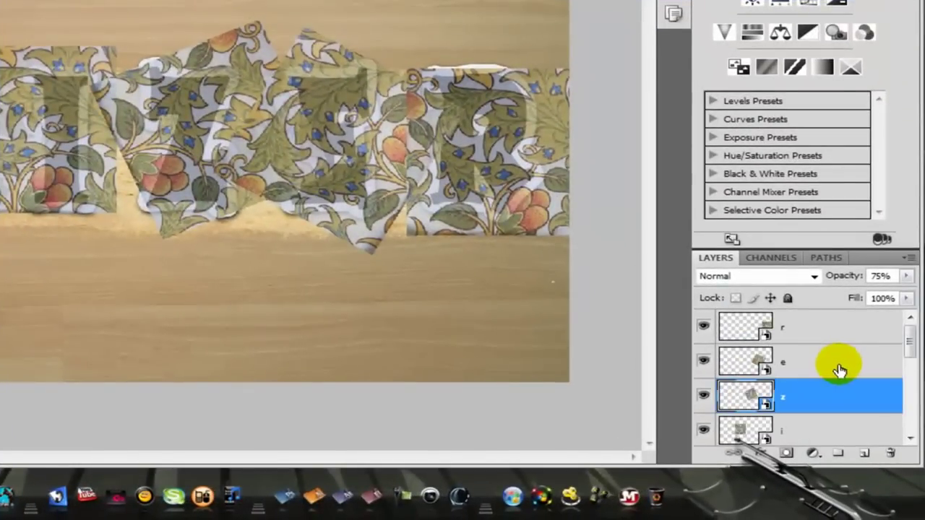
left_click(826, 327)
left_click(906, 277)
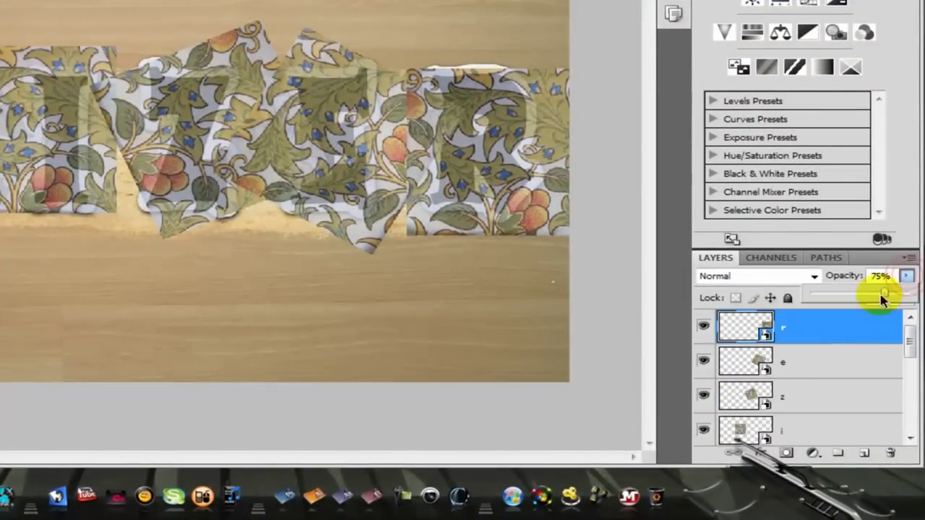
left_click(831, 354)
left_click(906, 277)
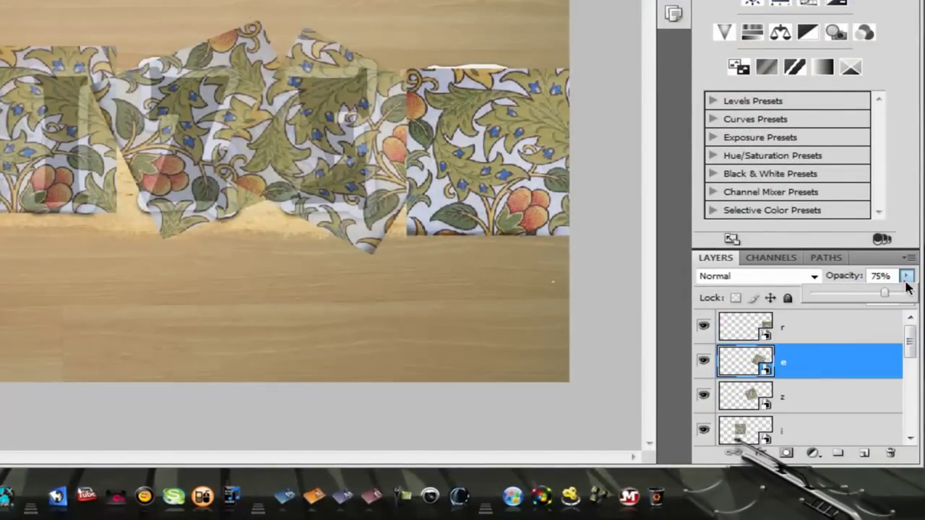
left_click_drag(883, 297, 903, 295)
left_click(816, 388)
left_click(905, 276)
left_click(813, 430)
left_click(906, 276)
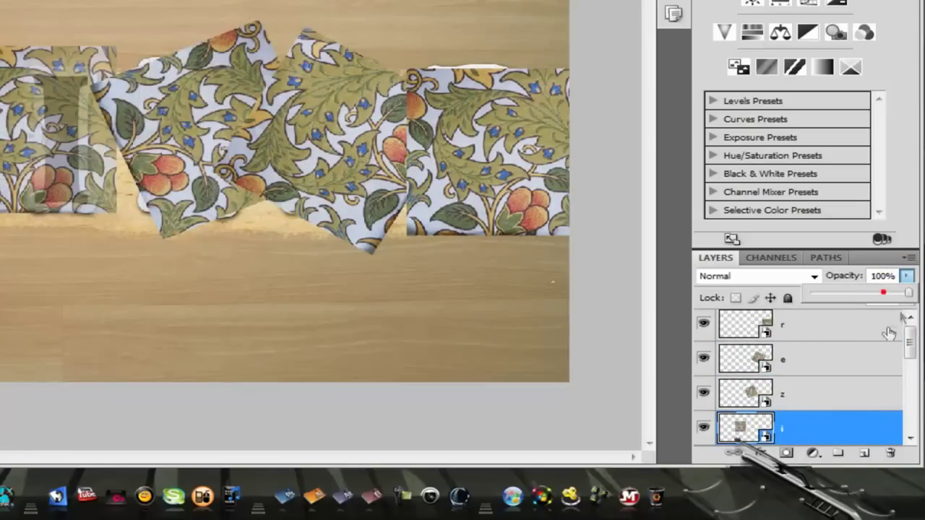
Make the k tile 100% opaque and load the KEIZER letters as a selection.
scroll(892, 340, "down", 2)
scroll(880, 367, "down", 1)
left_click(847, 339)
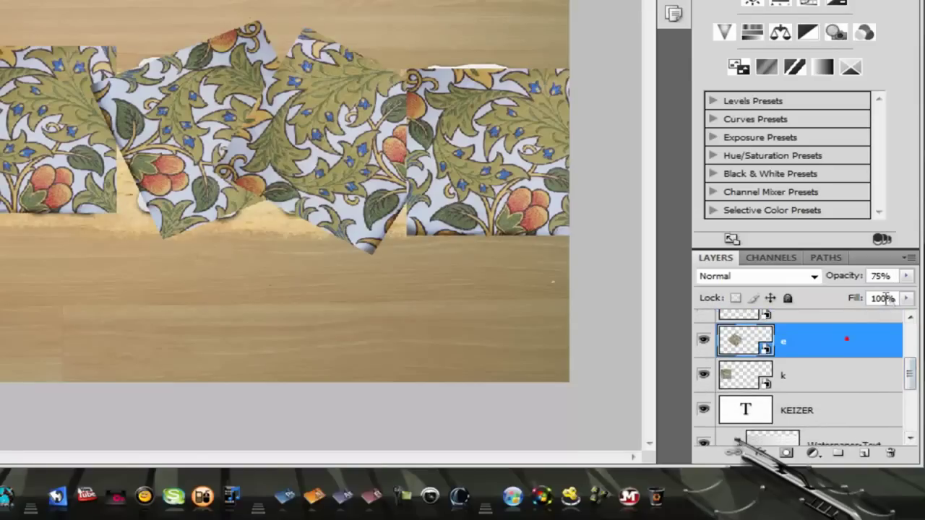
left_click(828, 371)
left_click(906, 277)
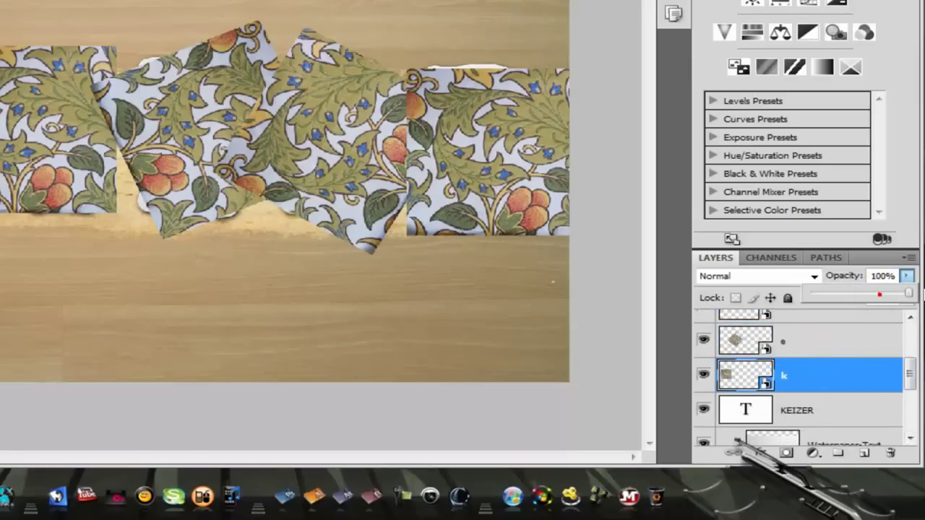
left_click_drag(875, 354, 863, 373)
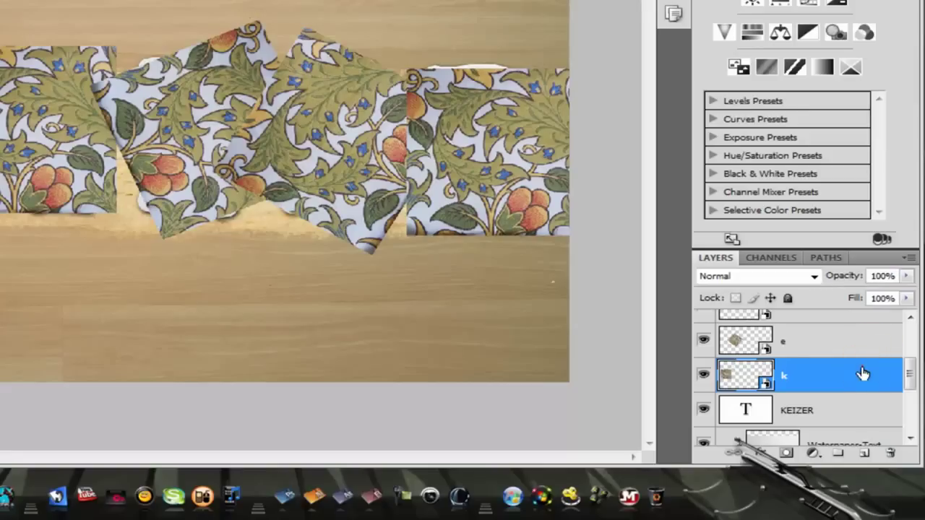
left_click(826, 416)
left_click(746, 409, "ctrl")
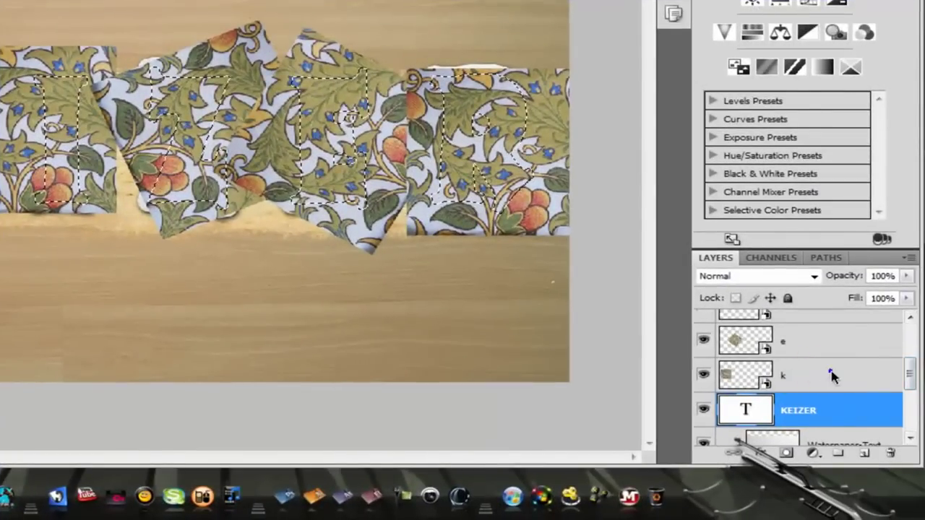
Create clipping masks for the k, e and i floral tiles.
right_click(831, 372)
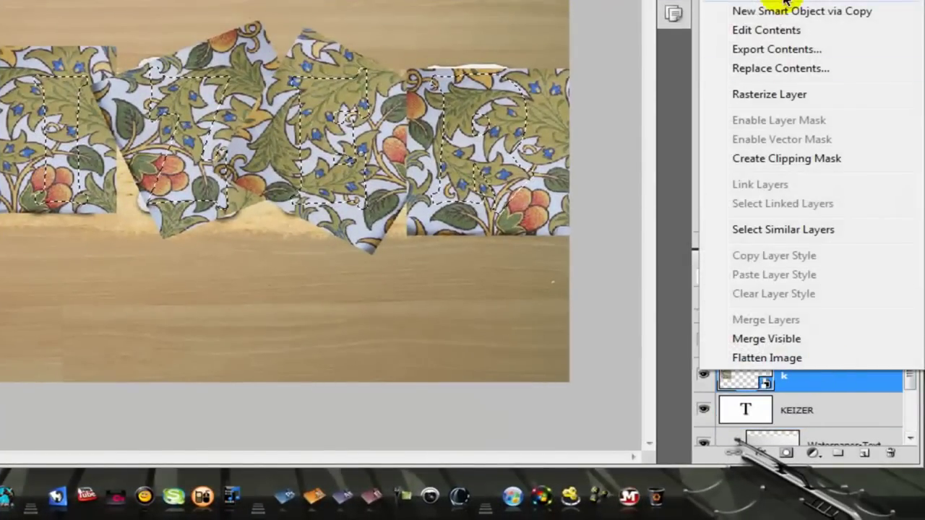
left_click(784, 158)
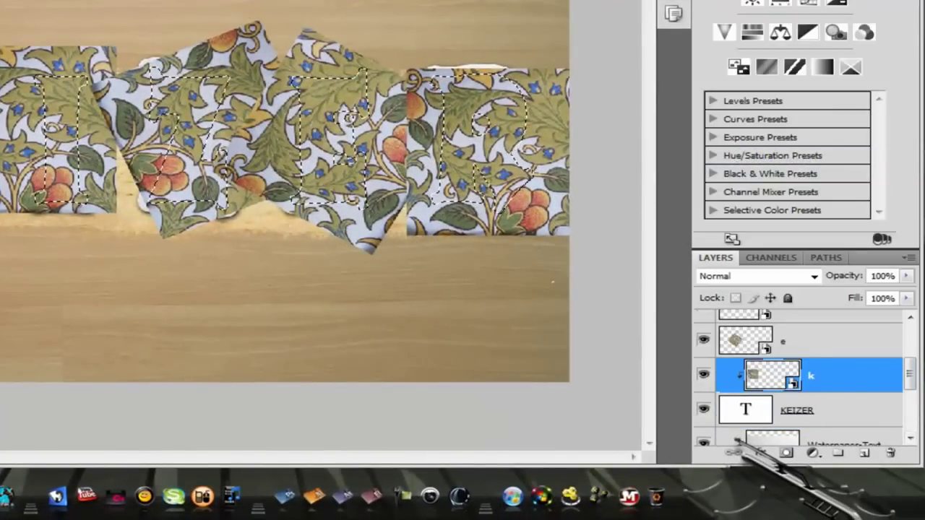
right_click(835, 339)
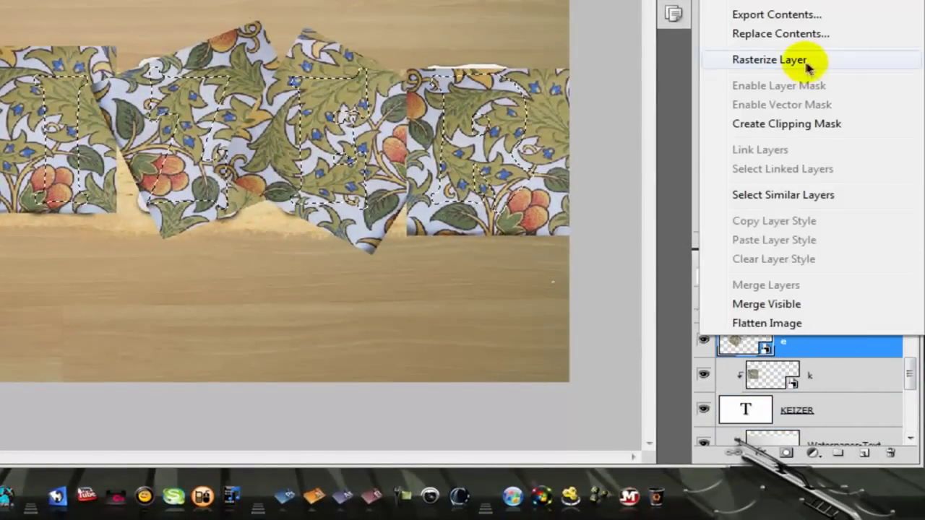
left_click(781, 127)
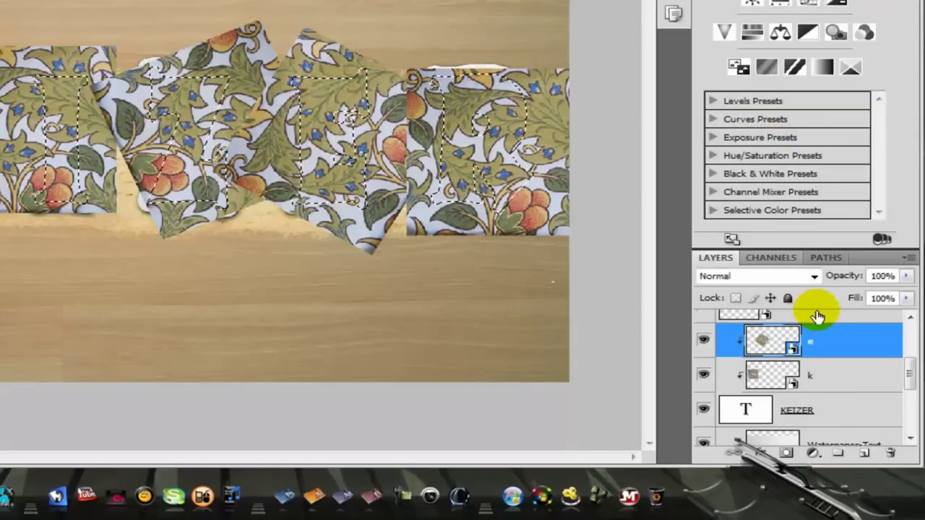
left_click(909, 347)
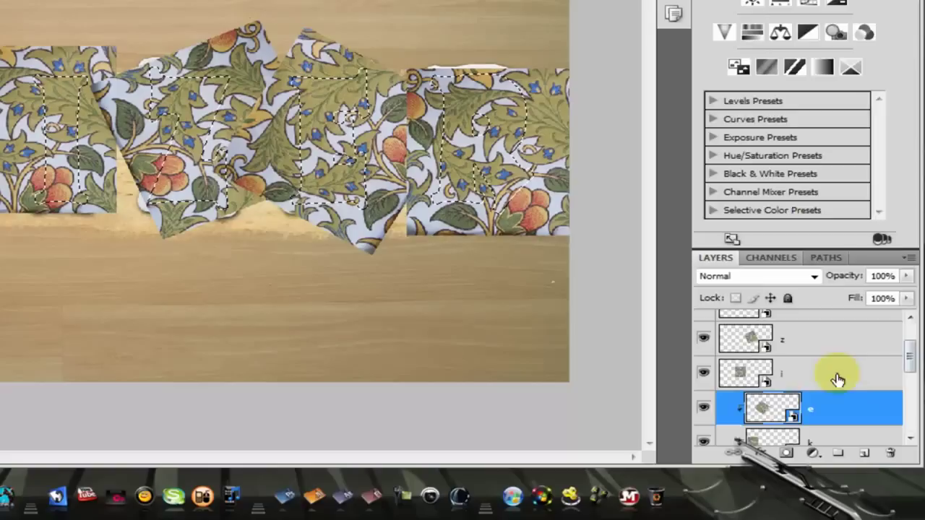
right_click(837, 379)
left_click(797, 169)
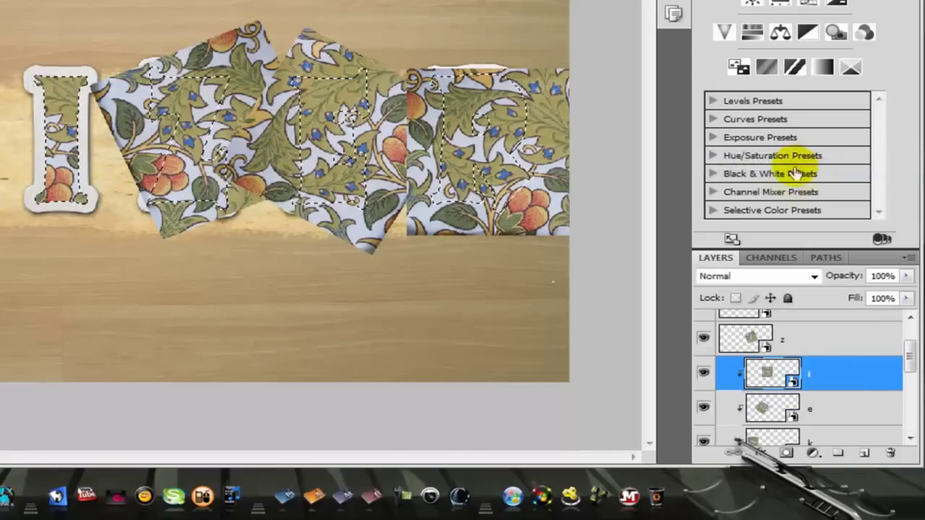
Create clipping masks for the z, e and r floral tiles.
right_click(821, 351)
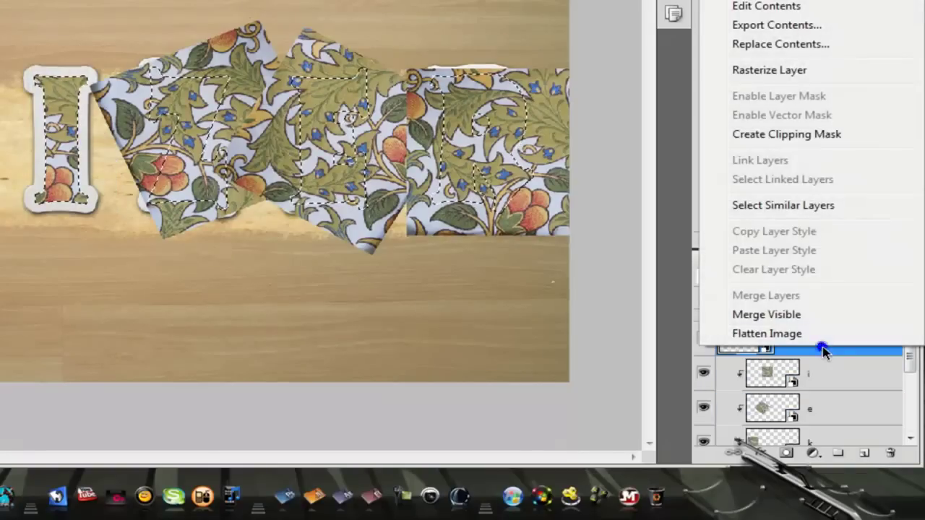
left_click(776, 136)
left_click_drag(908, 354, 912, 336)
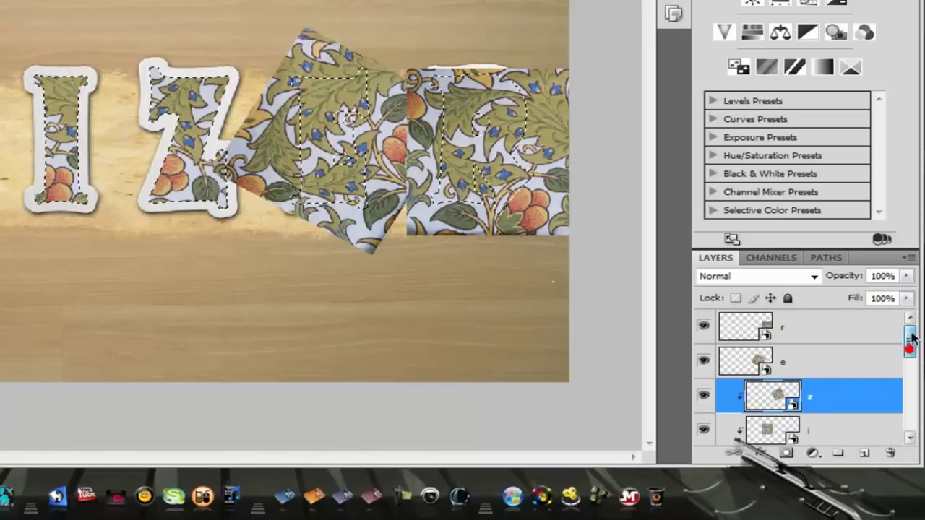
right_click(846, 358)
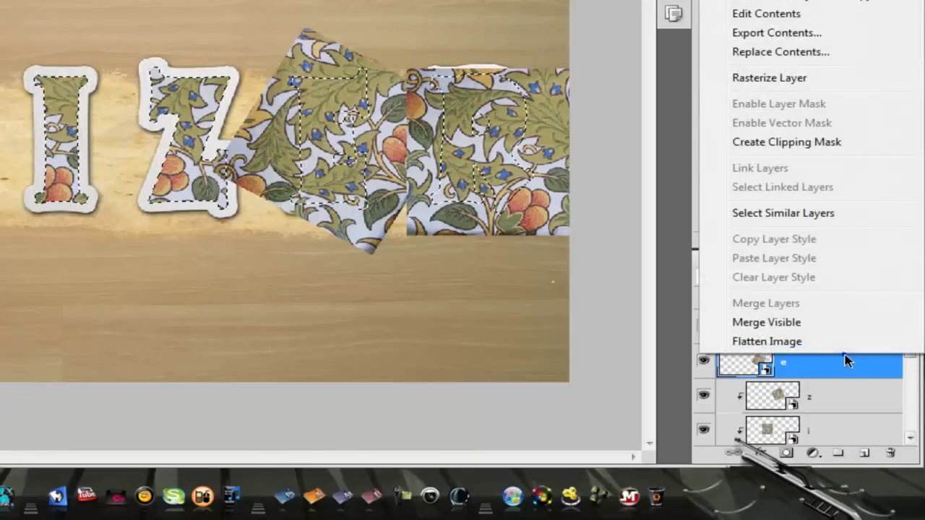
left_click(779, 142)
right_click(820, 325)
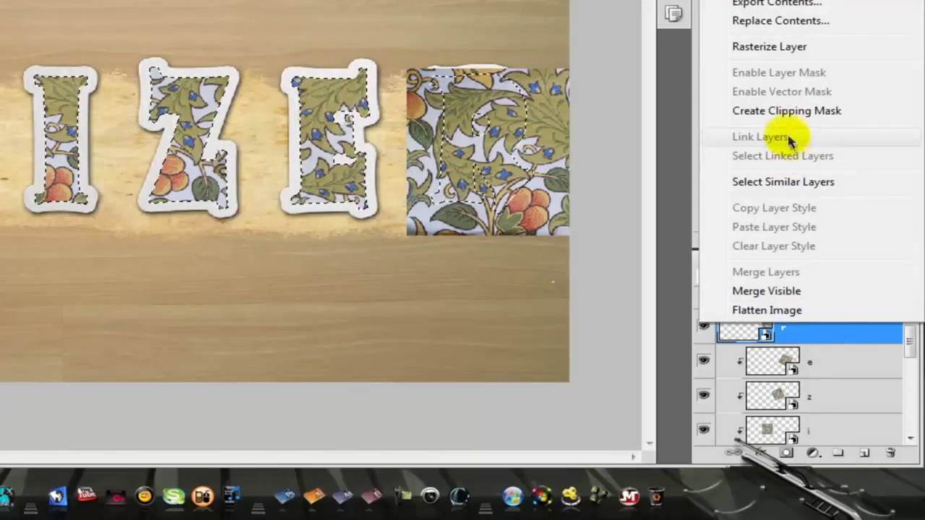
left_click(786, 110)
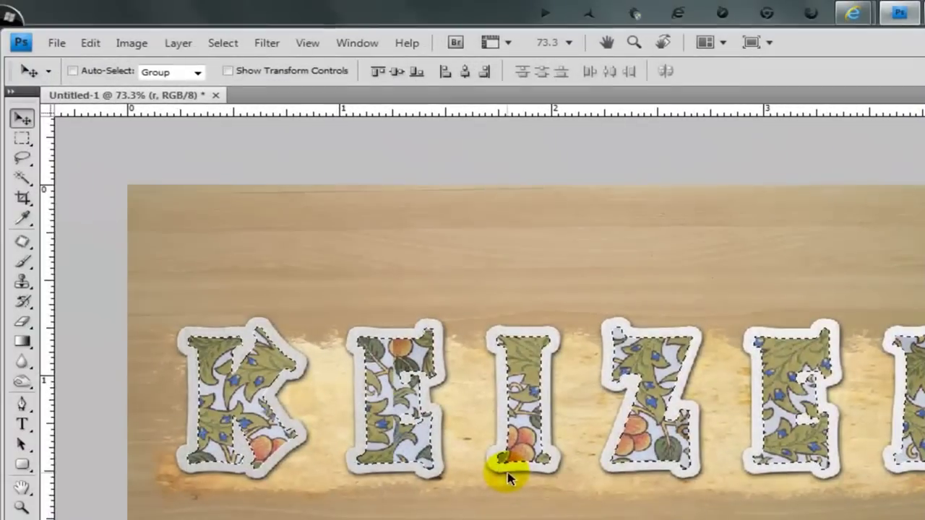
Deselect, load the KEIZER text layer as a selection, and make layer r active.
left_click(222, 42)
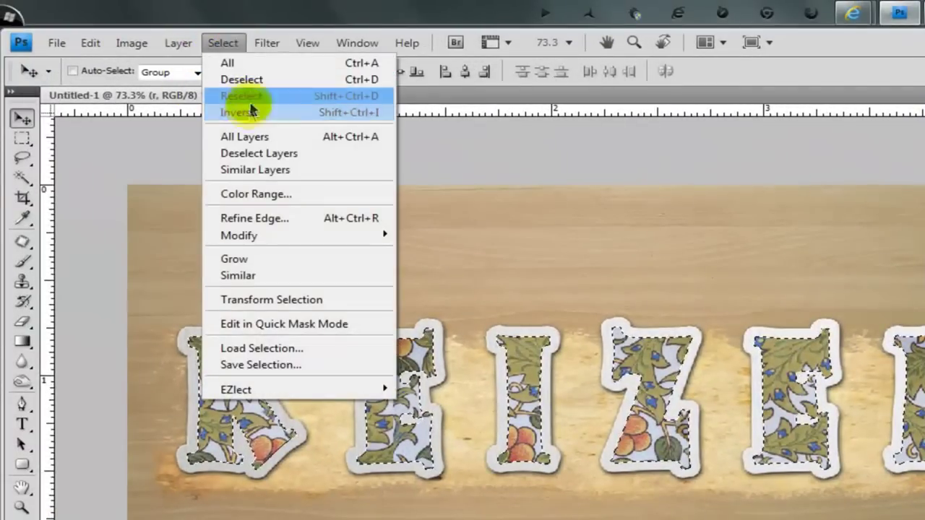
left_click(243, 79)
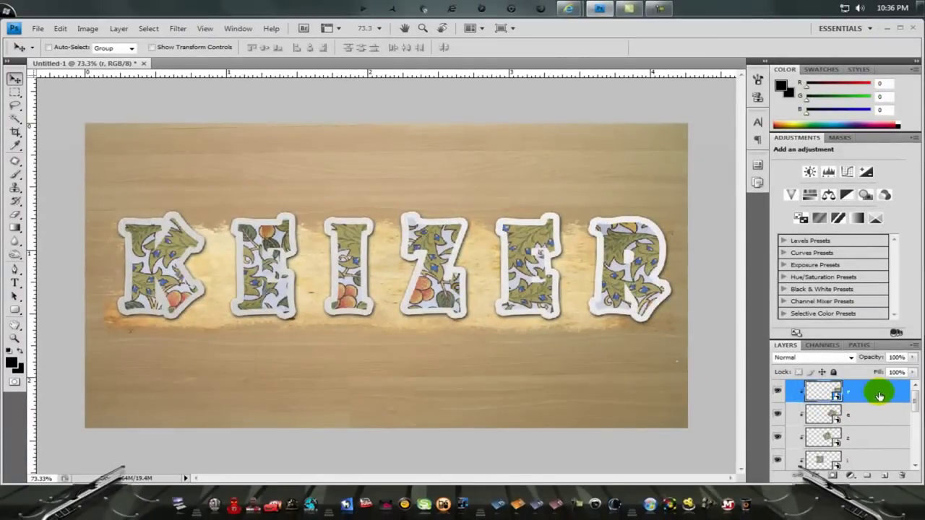
left_click_drag(916, 397, 916, 425)
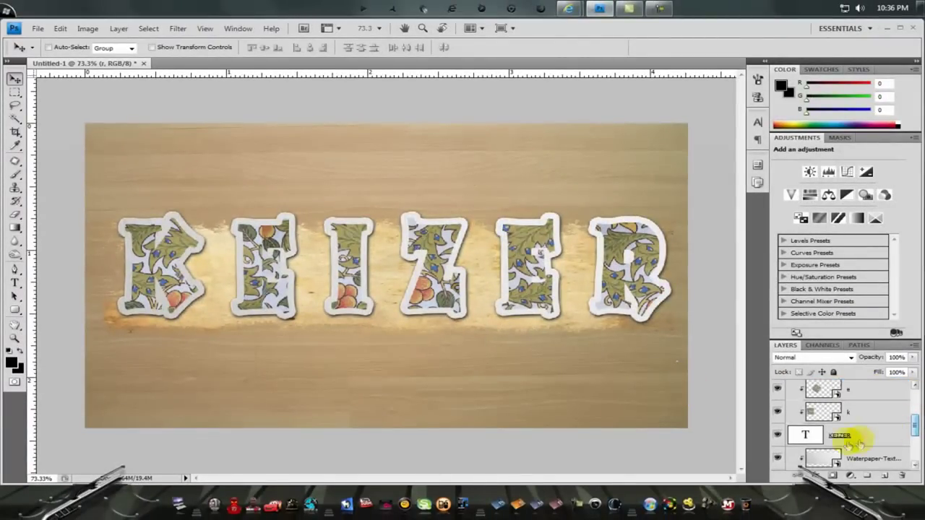
left_click(806, 437, "ctrl")
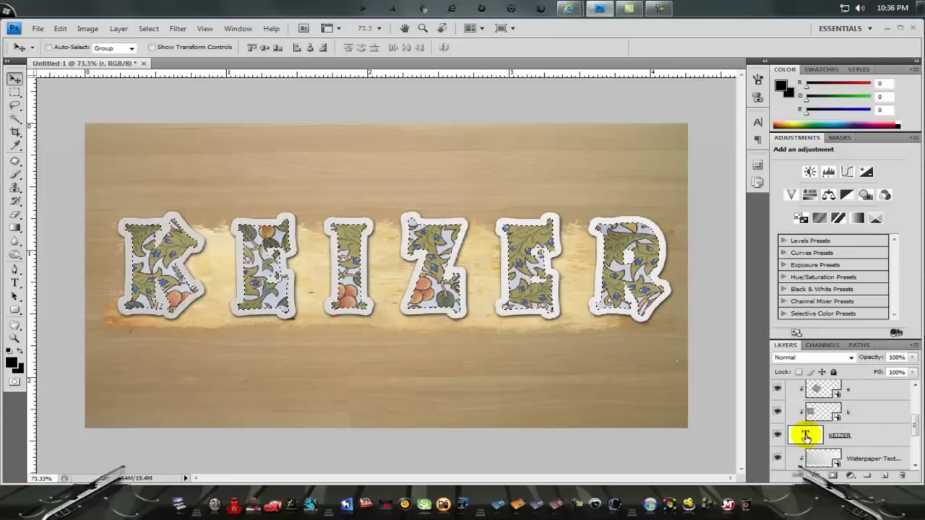
left_click_drag(914, 423, 914, 396)
left_click(798, 392)
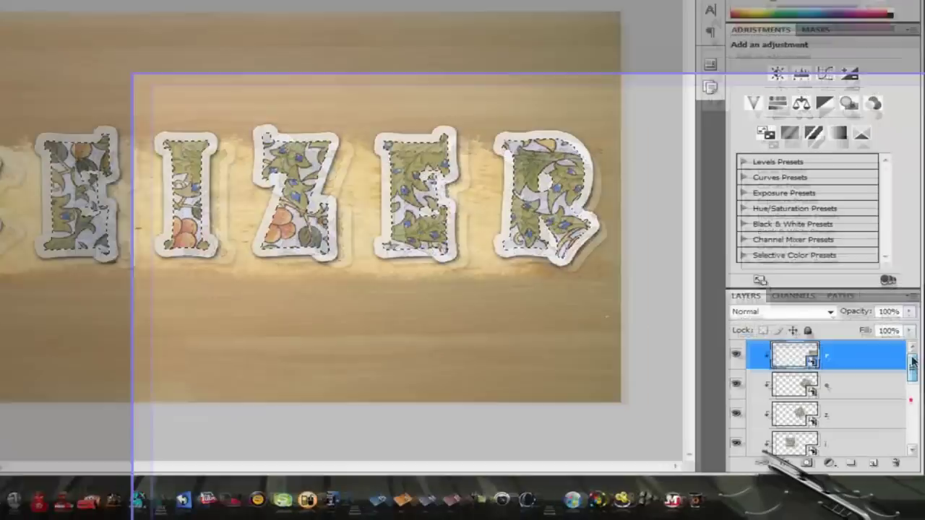
left_click(734, 330, "alt")
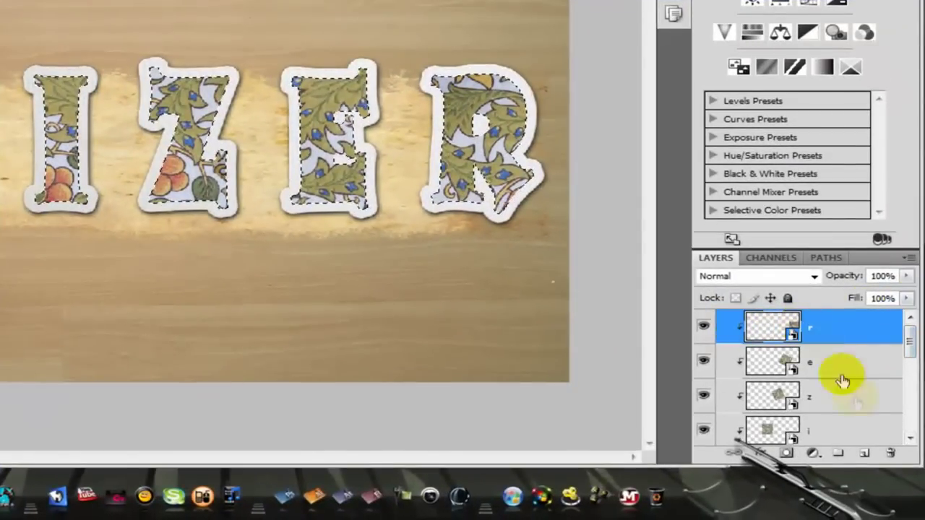
Add a layer named STITCHES and choose the V brush from the StitchesOfThread set.
left_click(867, 457)
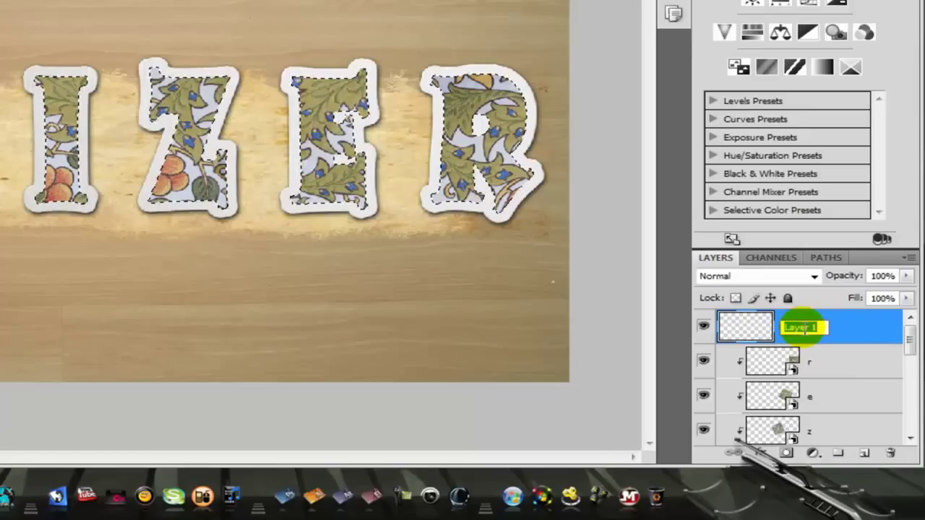
type("STITCHES")
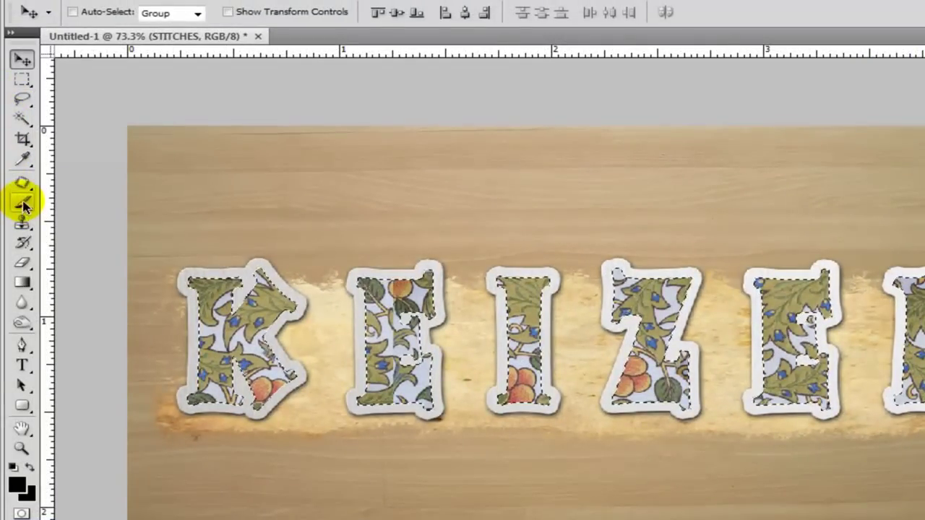
left_click_drag(21, 203, 141, 205)
left_click(141, 204)
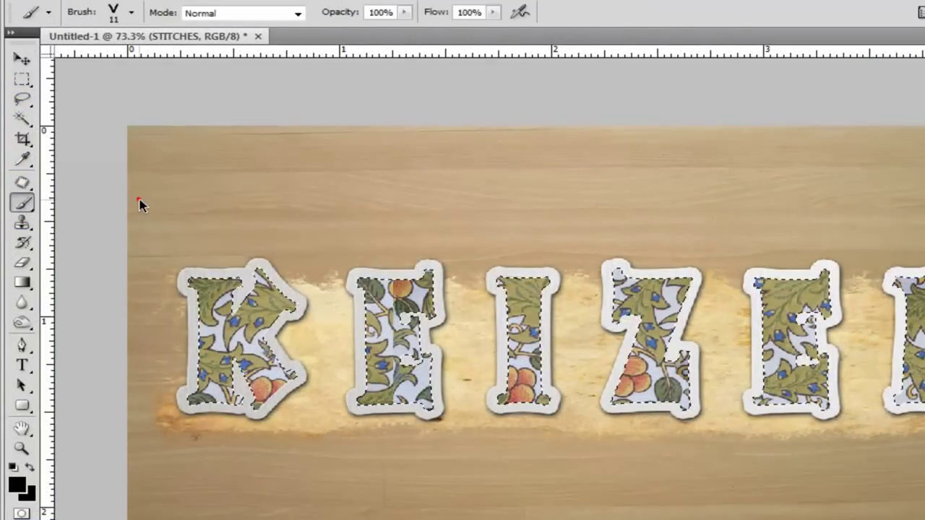
left_click(131, 12)
left_click(219, 42)
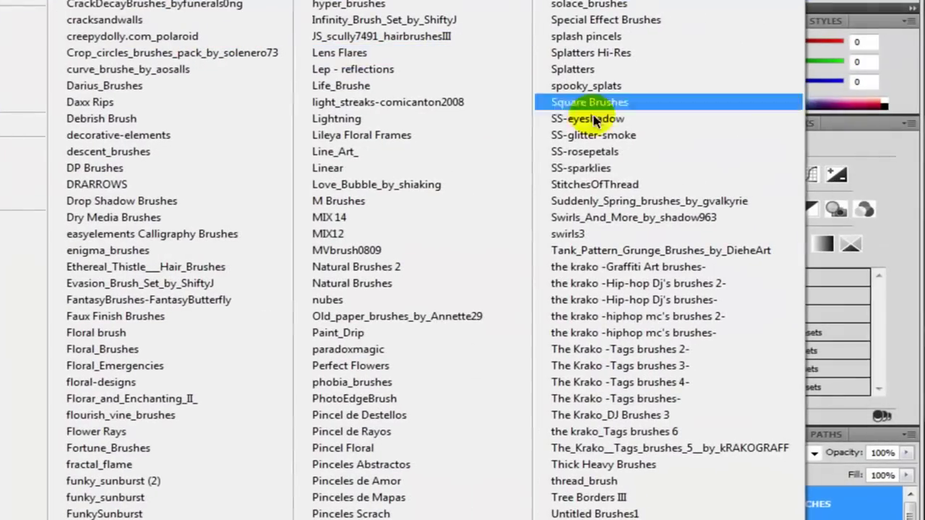
left_click(643, 187)
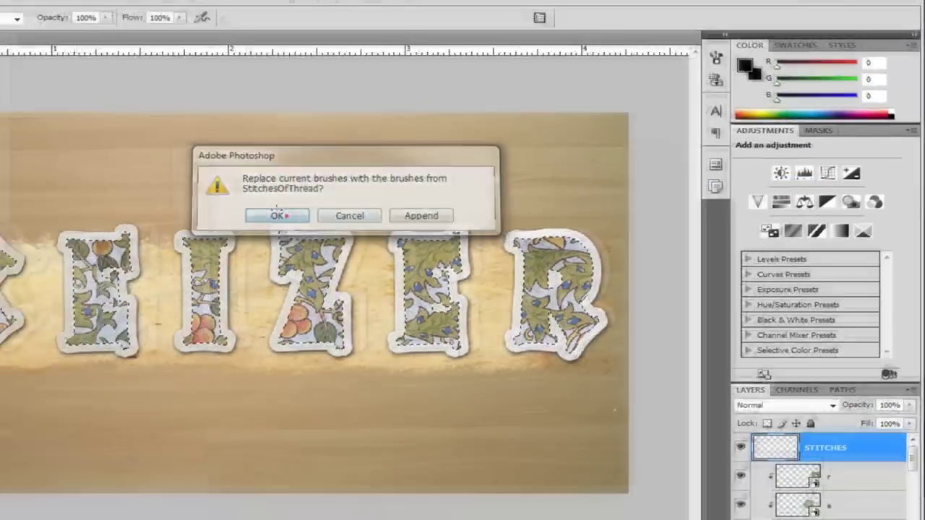
left_click(418, 230)
left_click(109, 142)
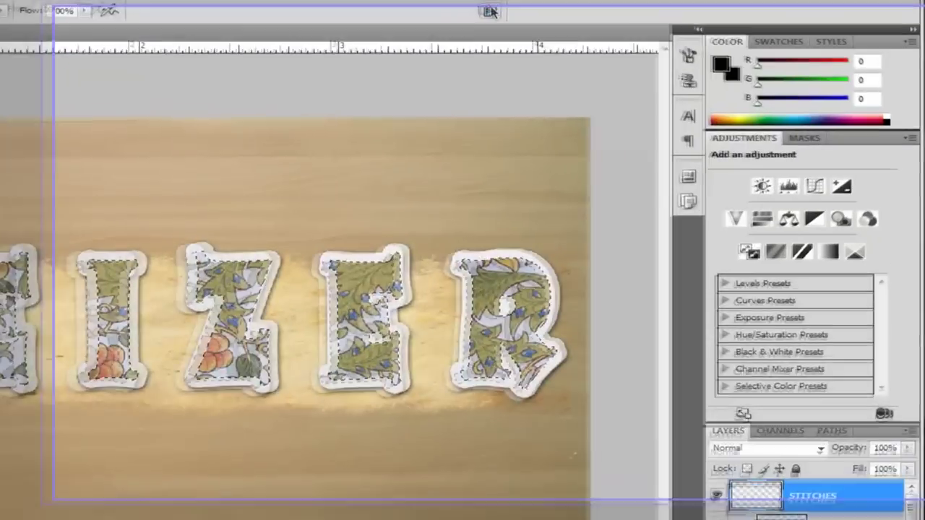
Set the brush to 15 px diameter, 95% spacing, and Angle Jitter controlled by Direction.
left_click(490, 12)
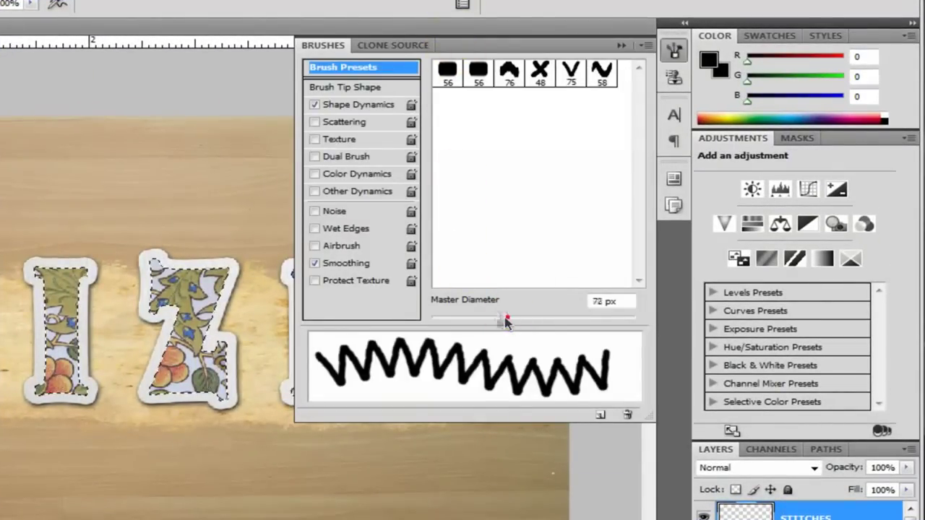
left_click_drag(493, 323, 503, 324)
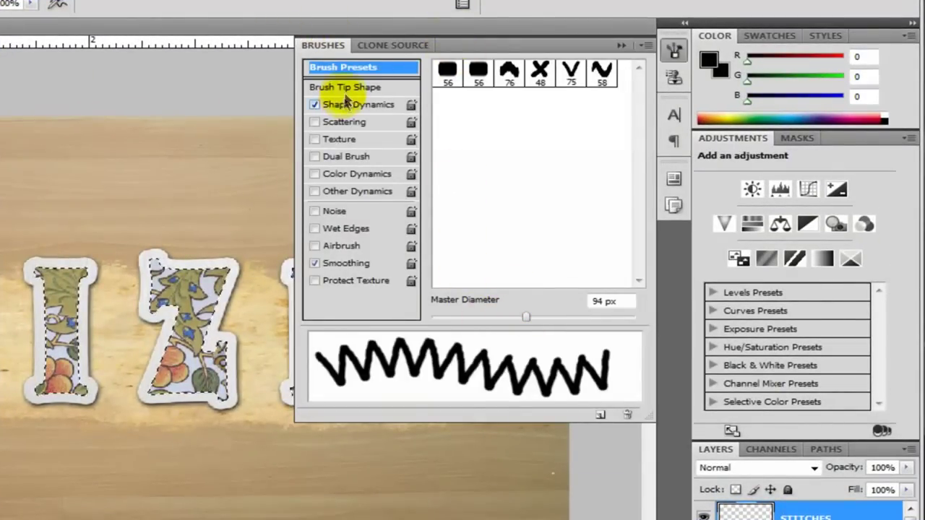
left_click(346, 88)
left_click(345, 68)
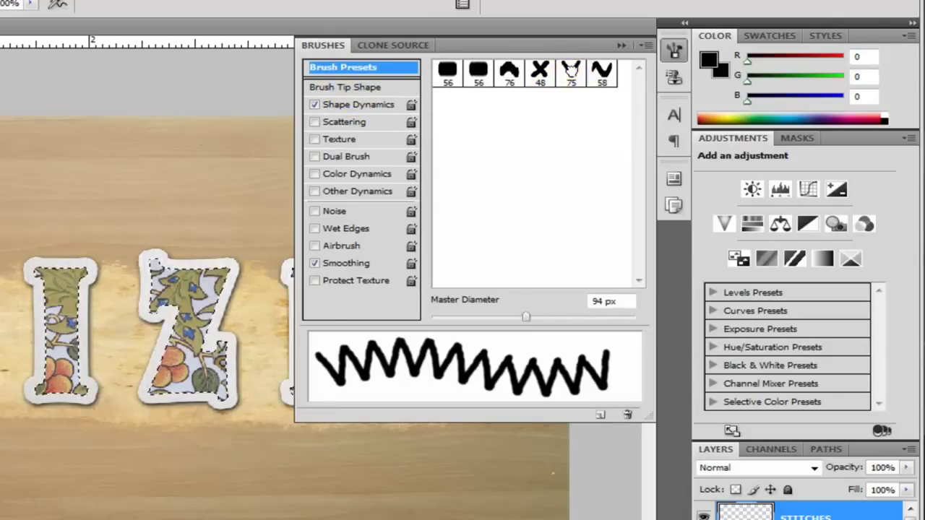
left_click(362, 87)
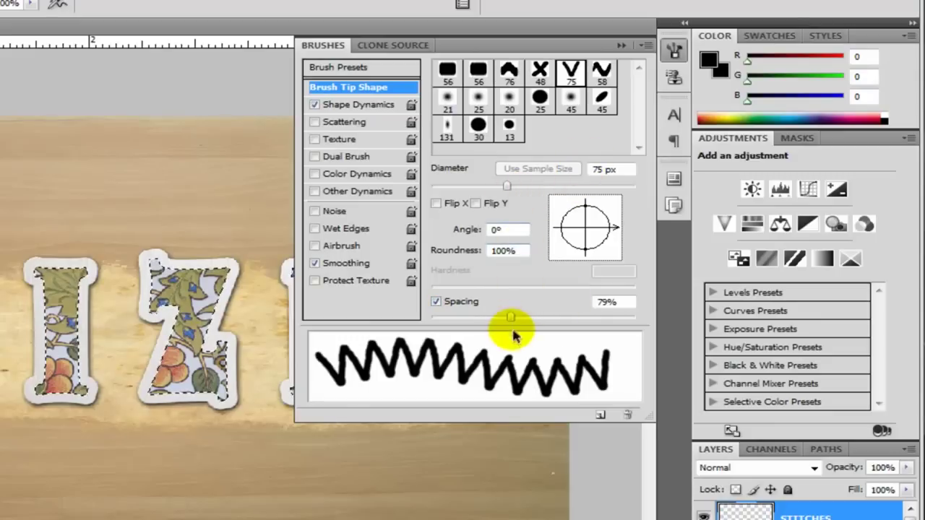
left_click_drag(511, 320, 528, 320)
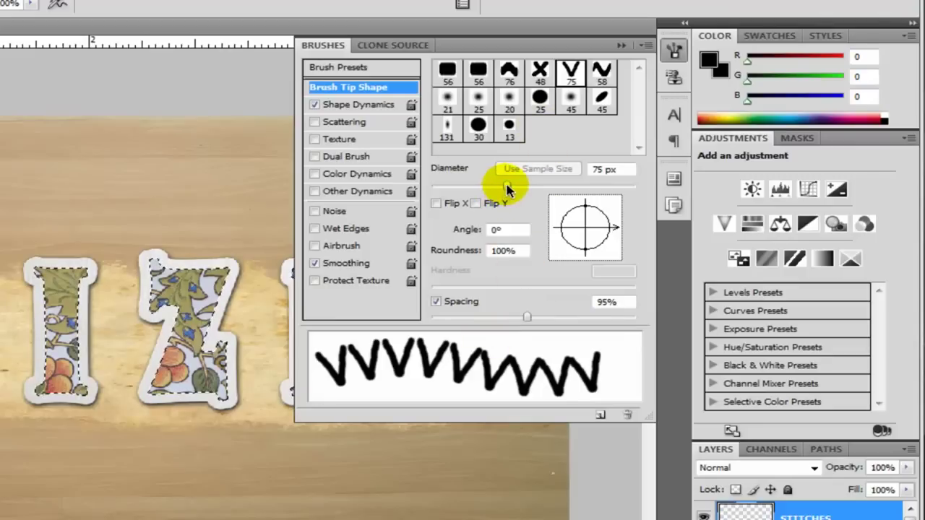
left_click_drag(498, 188, 446, 187)
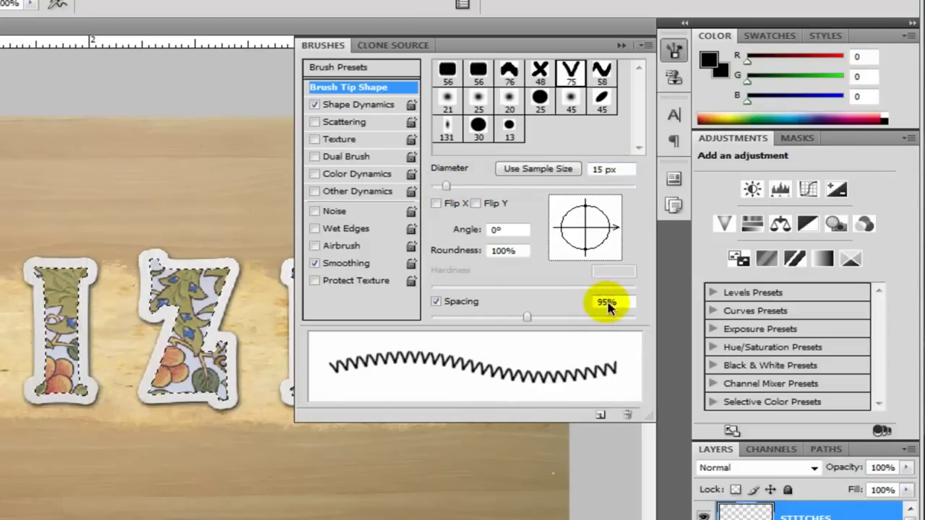
left_click(347, 105)
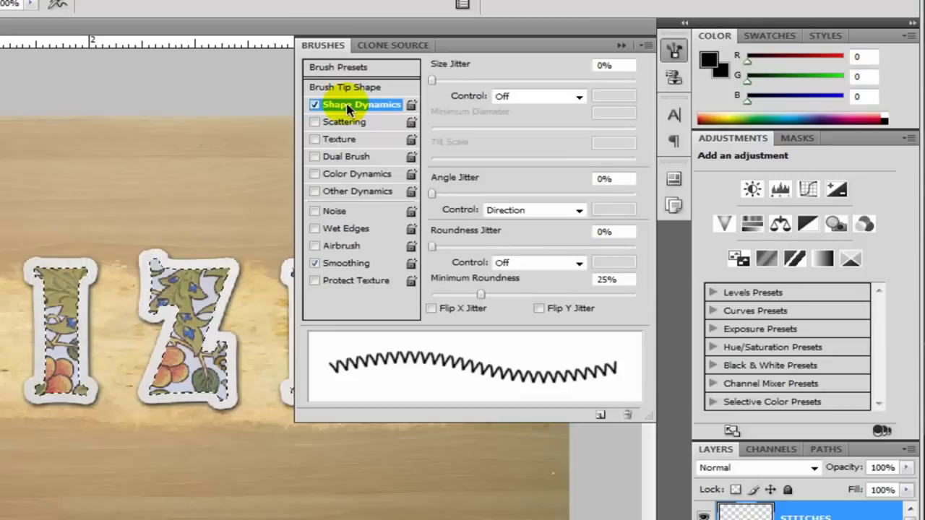
left_click(499, 210)
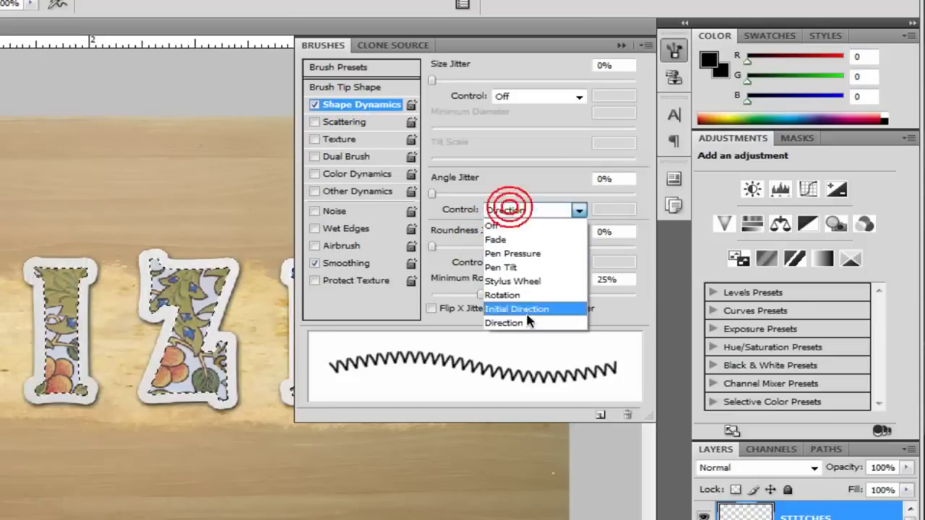
left_click(546, 323)
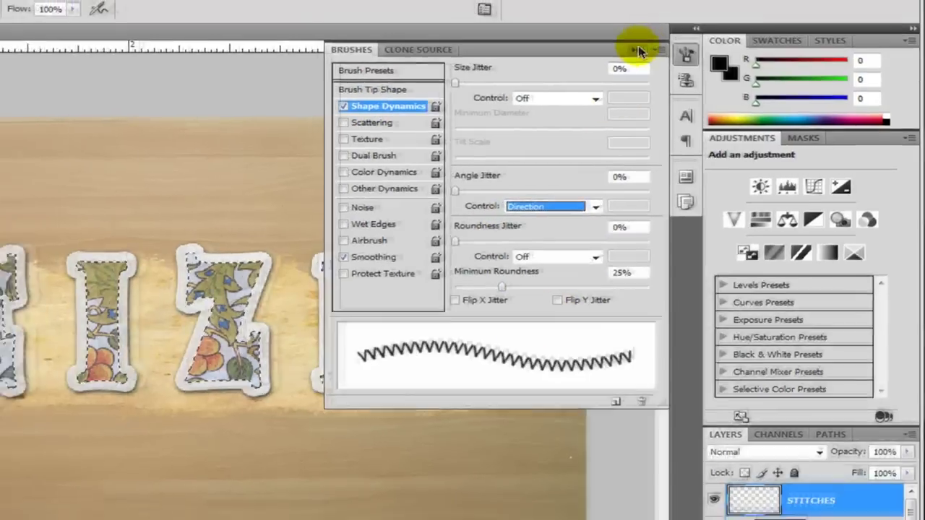
left_click(622, 45)
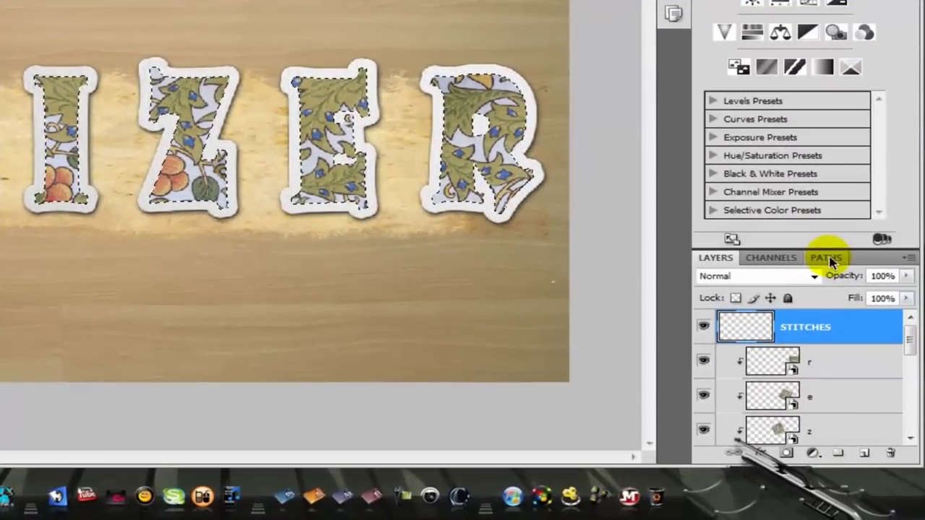
Convert the KEIZER letter selection into a Work Path in the Paths panel.
left_click(829, 260)
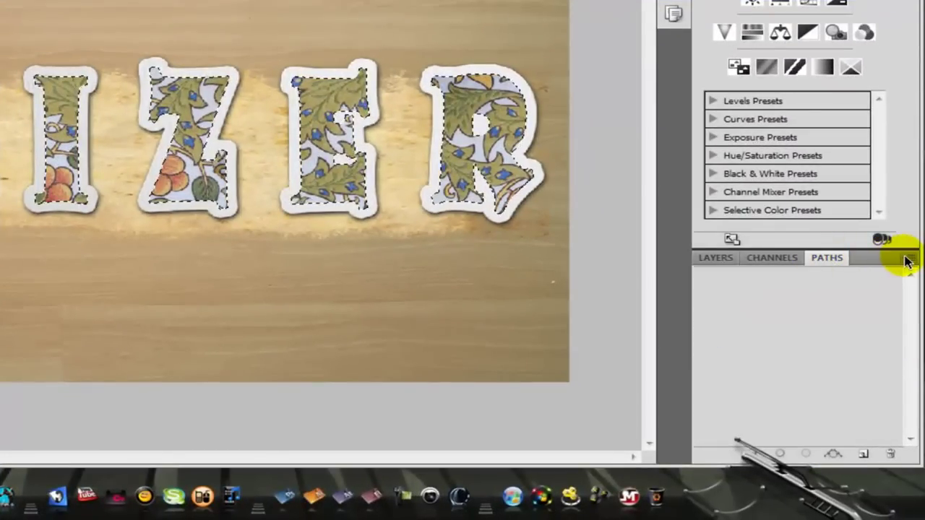
left_click(826, 259)
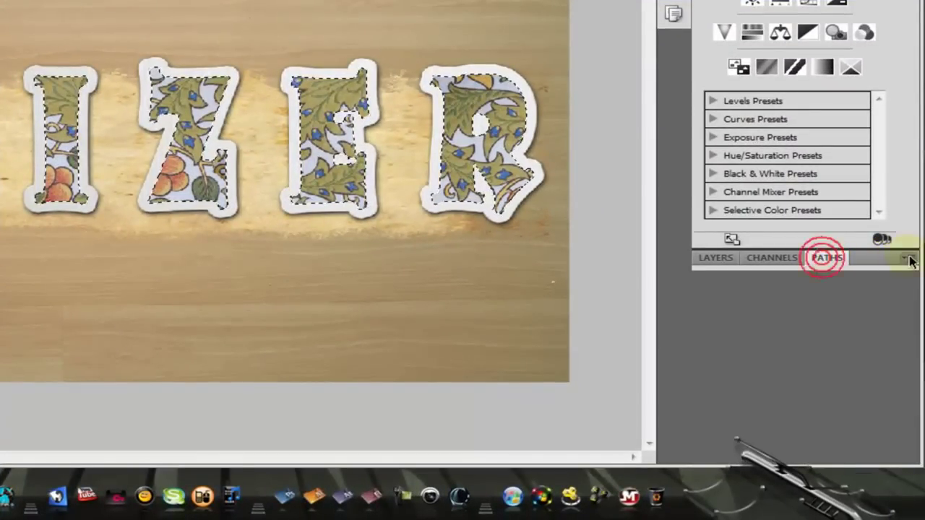
left_click(829, 259)
left_click(907, 260)
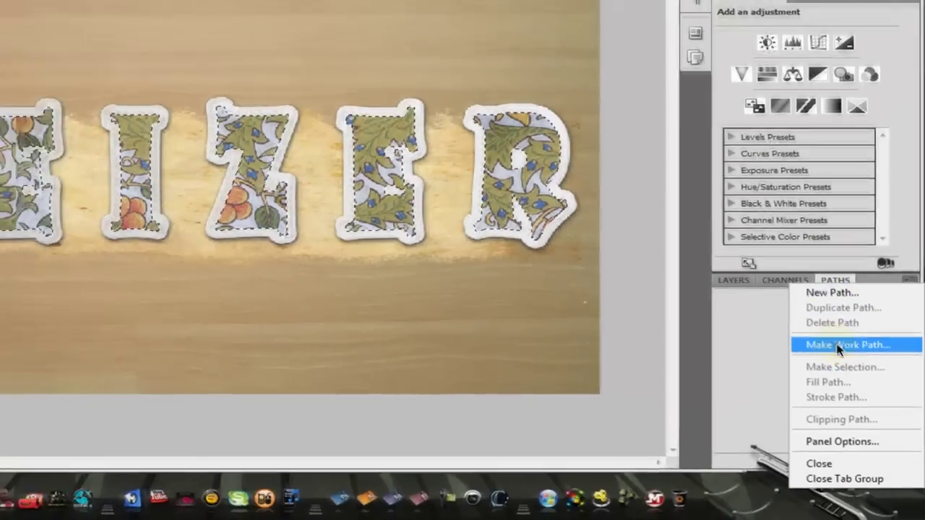
left_click(784, 329)
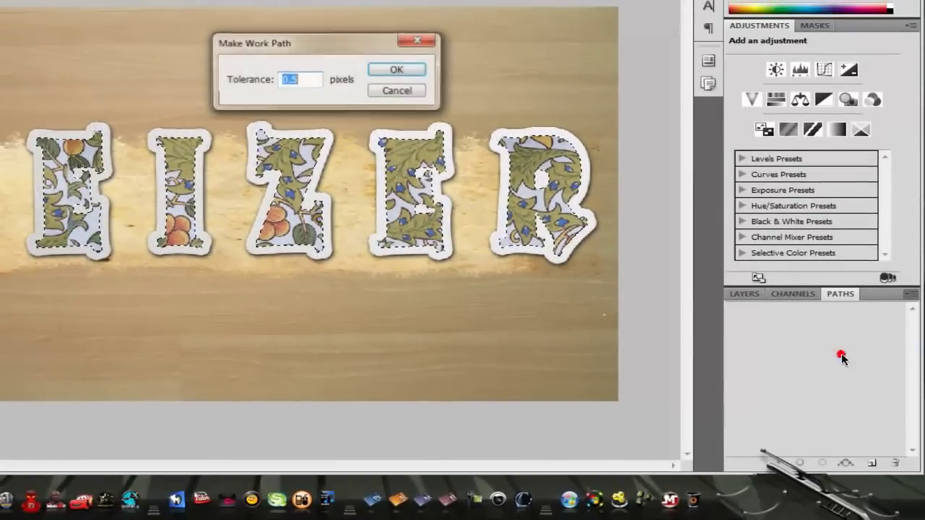
left_click(394, 69)
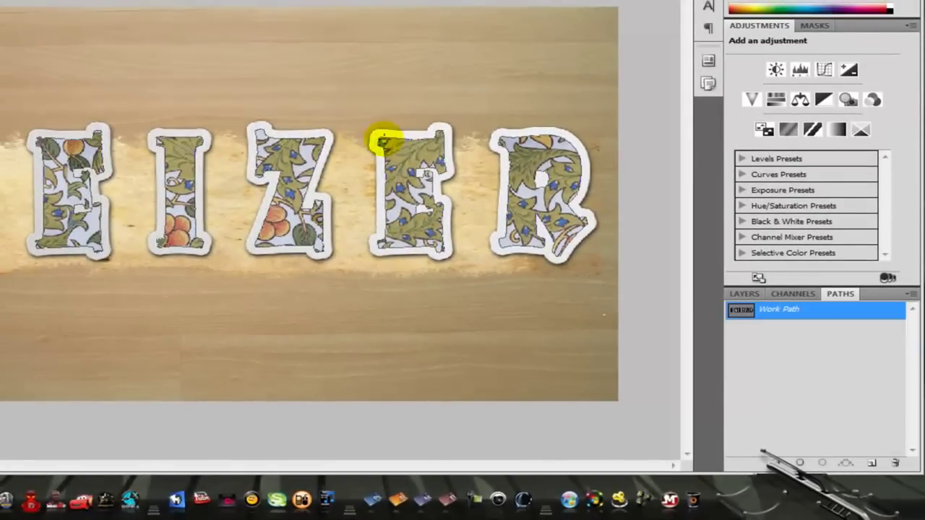
Return from the Paths list to the Layers list.
scroll(485, 204, "up", 1)
scroll(473, 198, "up", 2)
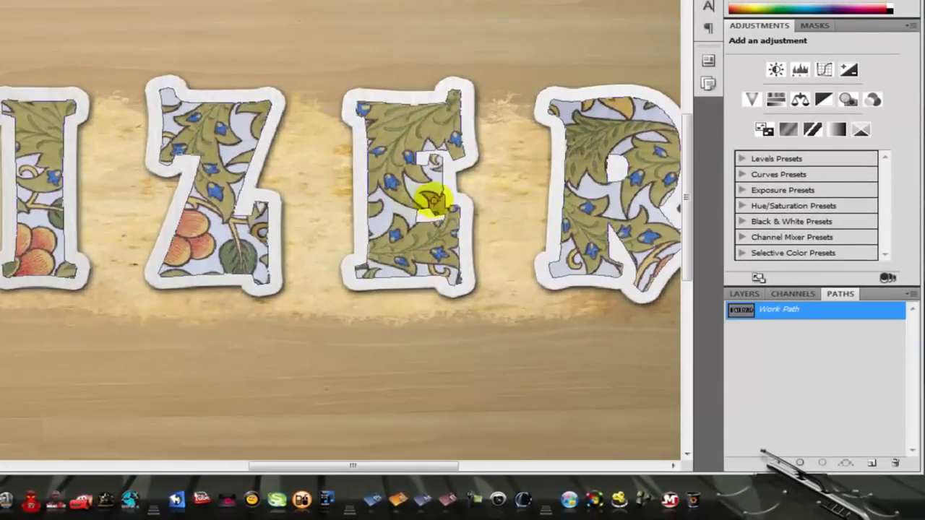
scroll(466, 238, "down", 2)
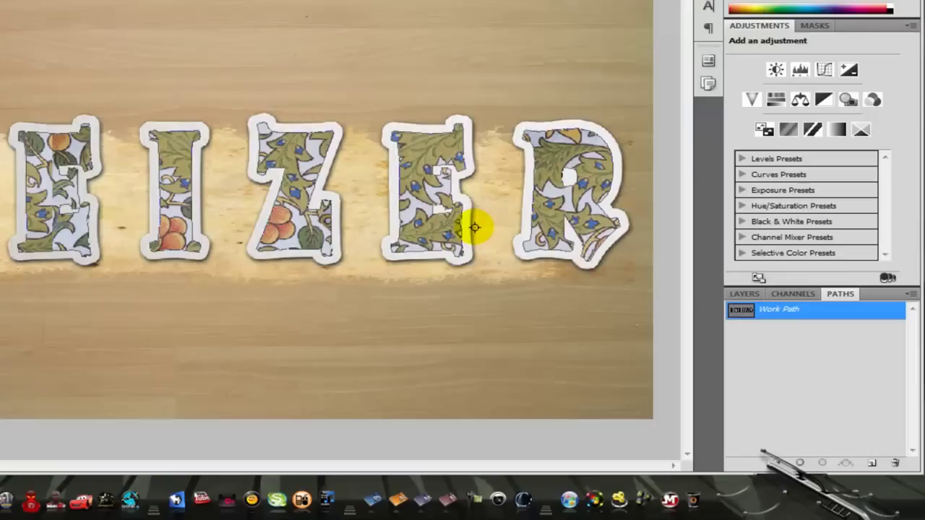
scroll(473, 227, "down", 1)
left_click(745, 294)
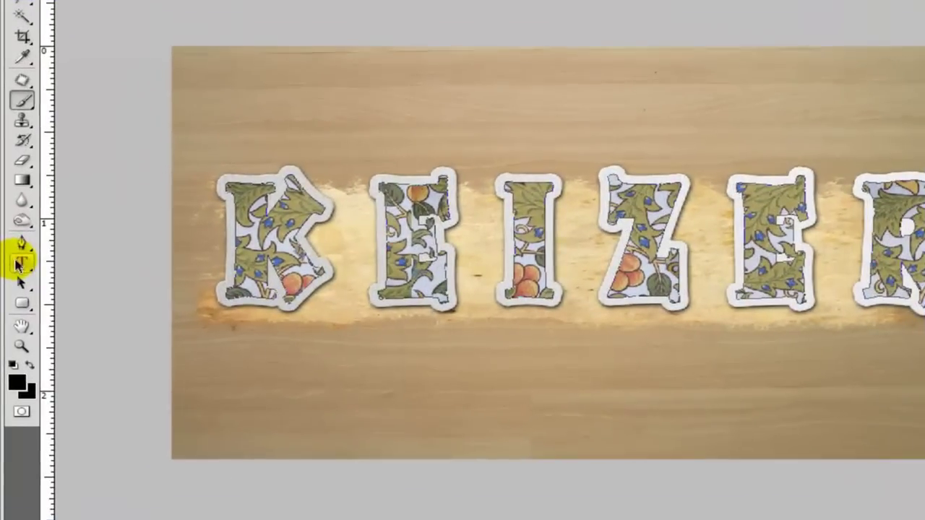
Stroke the letter outline path with the zigzag stitch brush using the Pen tool.
right_click(18, 260)
left_click(143, 242)
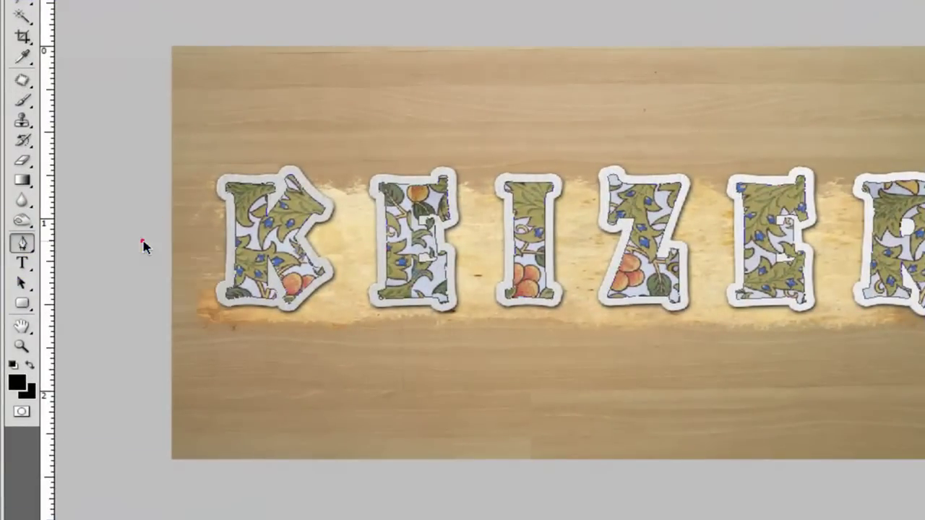
right_click(639, 194)
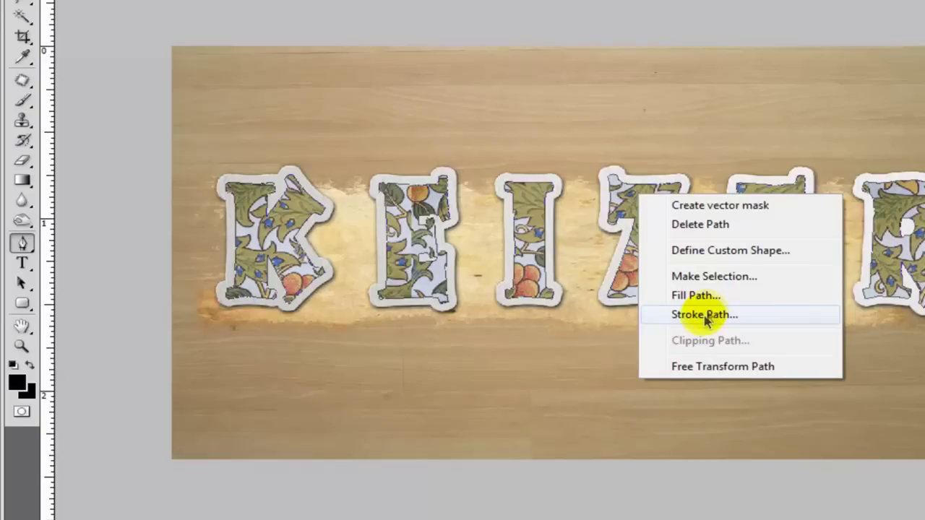
left_click(705, 317)
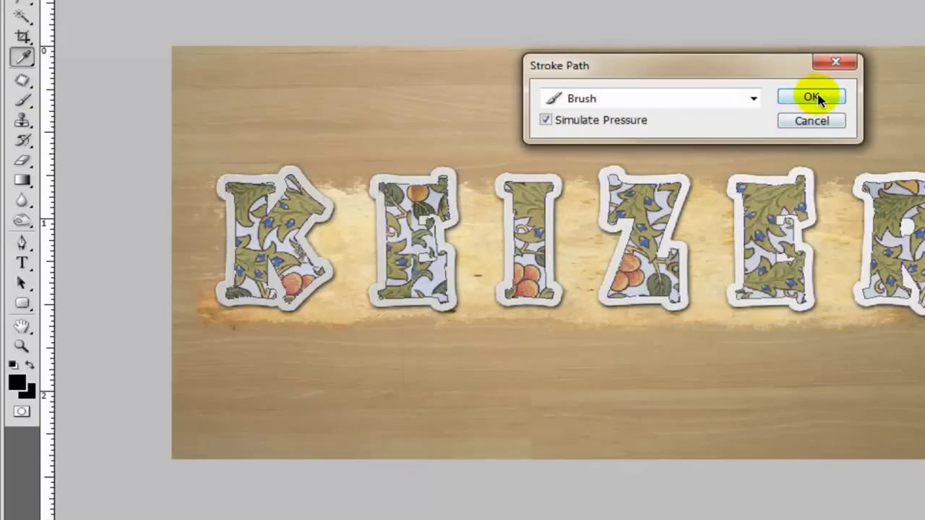
left_click(811, 98)
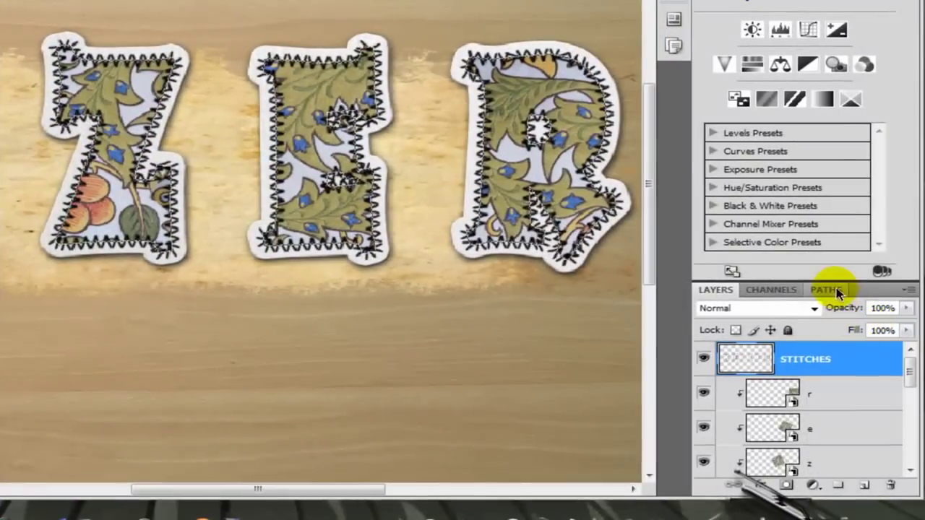
Delete the Work Path and go back to the Layers list.
left_click(829, 292)
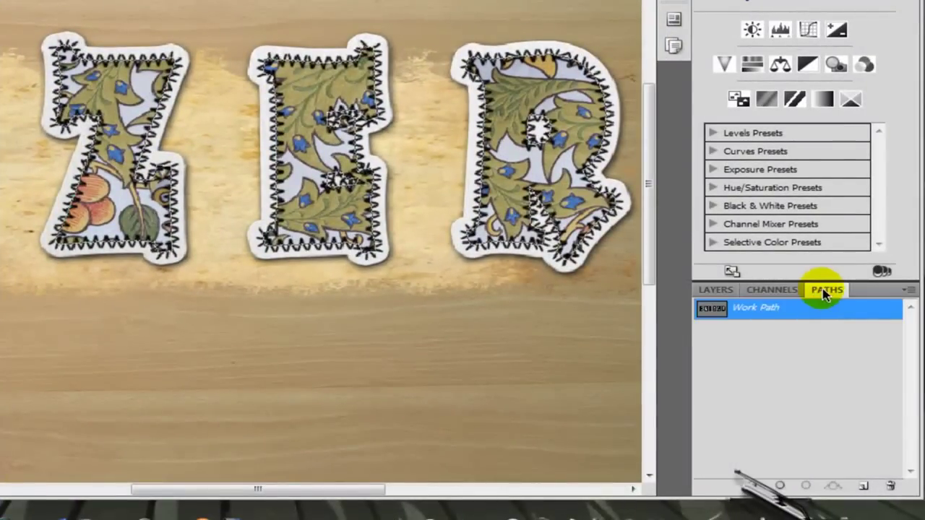
right_click(710, 309)
left_click(744, 344)
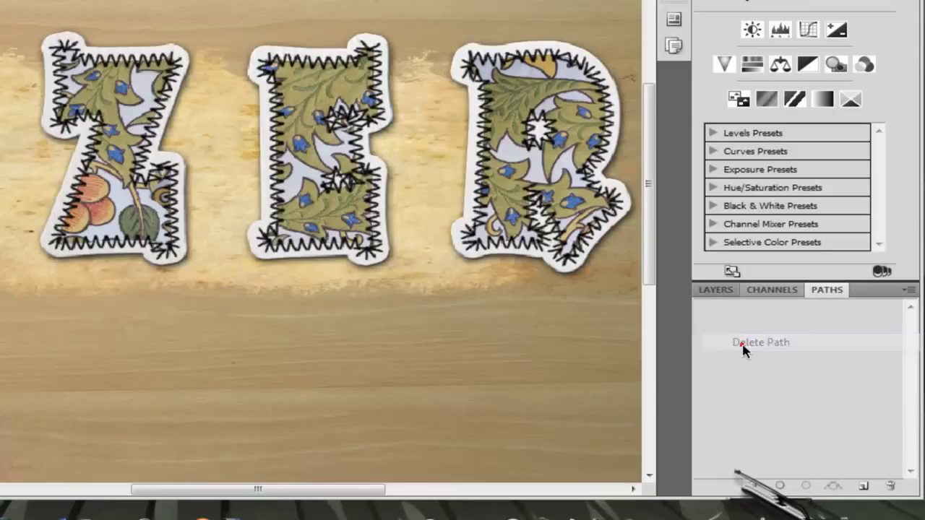
left_click(725, 291)
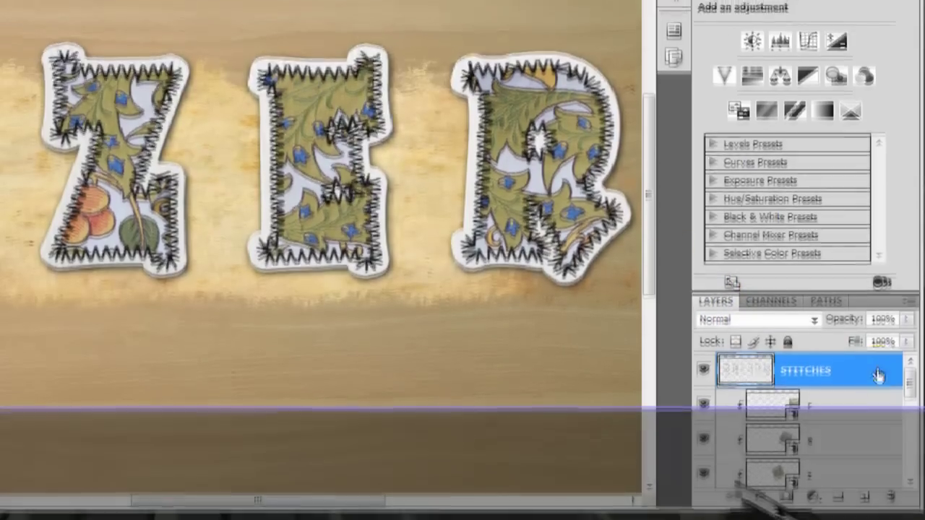
Give STITCHES a drop shadow with distance and size 1 via Blending Options.
right_click(854, 361)
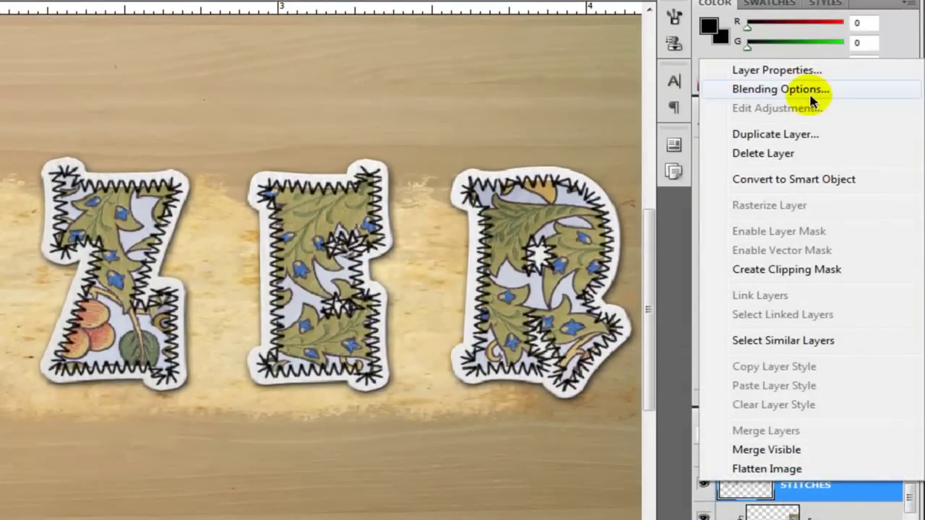
left_click(803, 90)
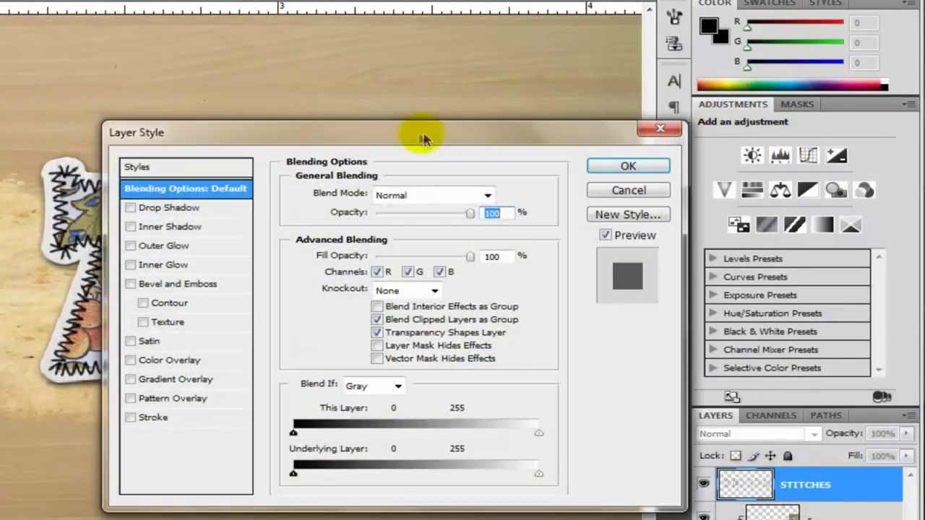
left_click_drag(423, 137, 591, 133)
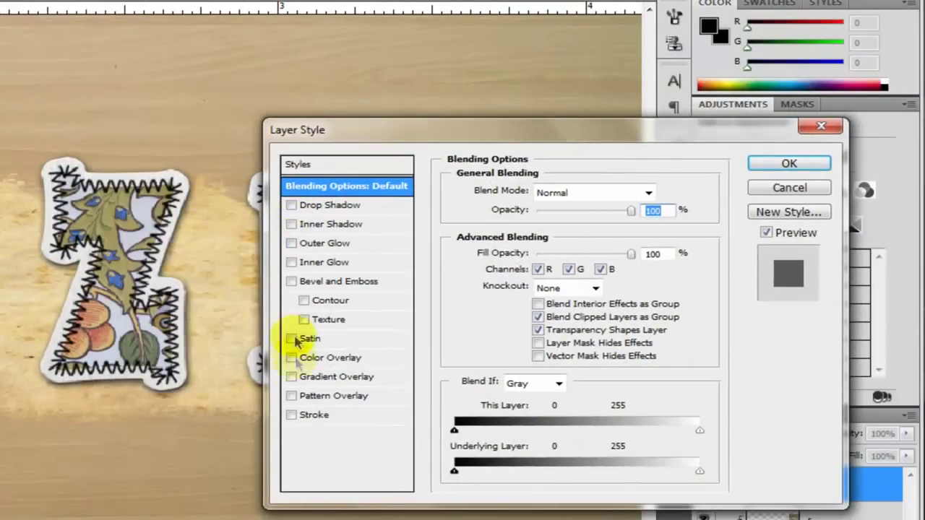
left_click_drag(320, 132, 351, 132)
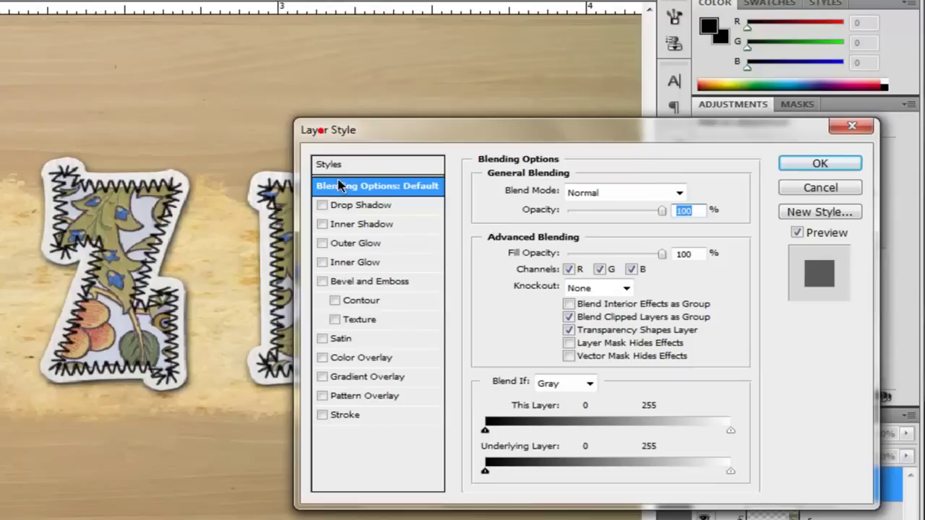
left_click(323, 206)
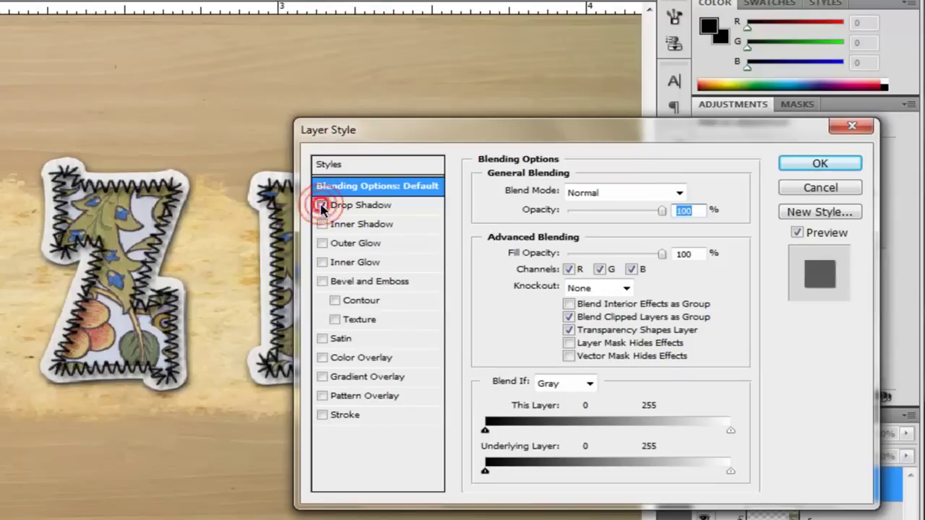
left_click(359, 206)
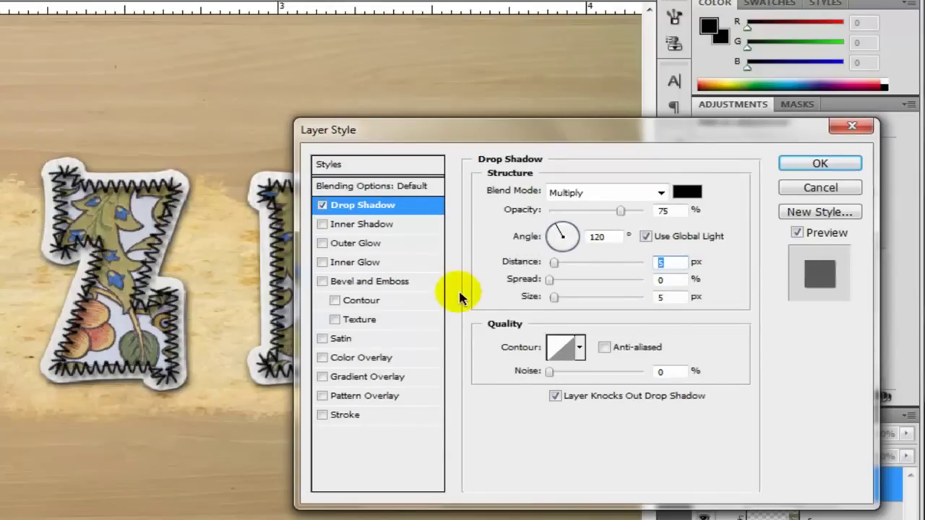
type("11")
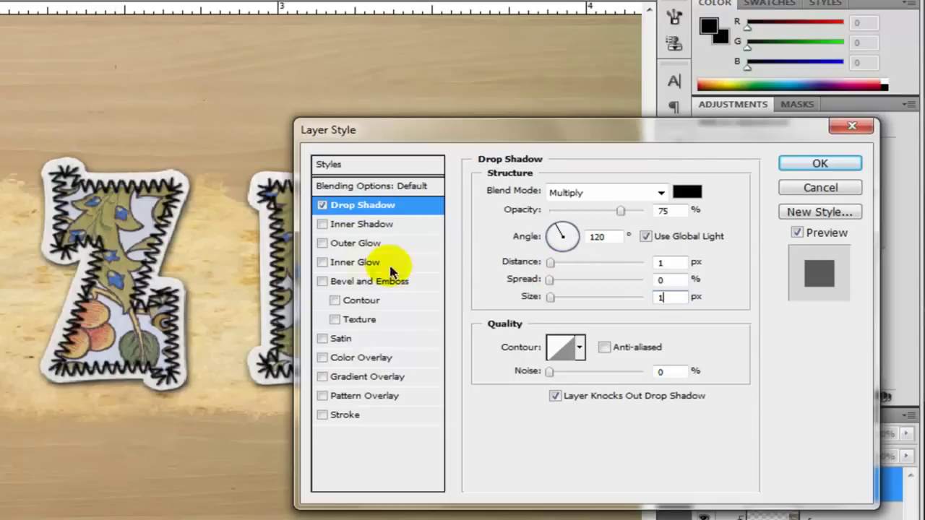
Add a 2 px Bevel and Emboss and enable a Color Overlay to pick its colour.
left_click(322, 282)
left_click(345, 282)
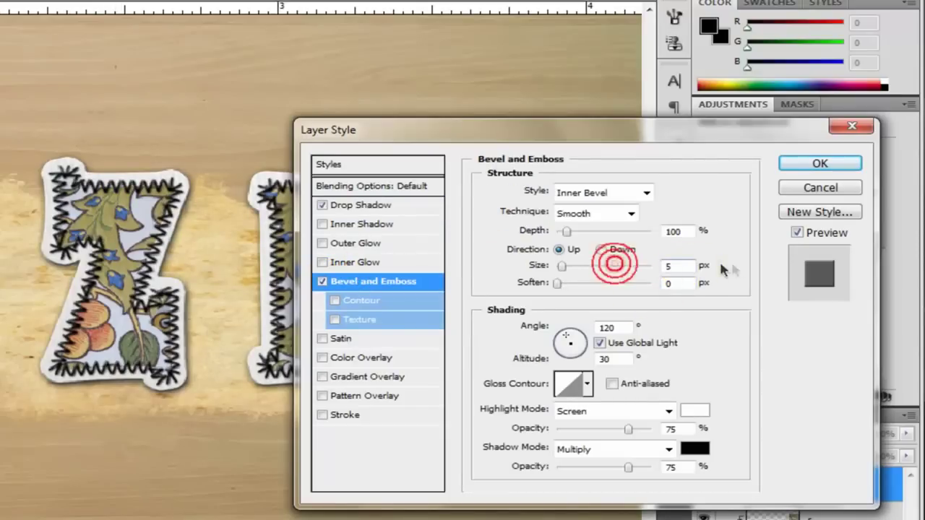
left_click(562, 268)
type("2")
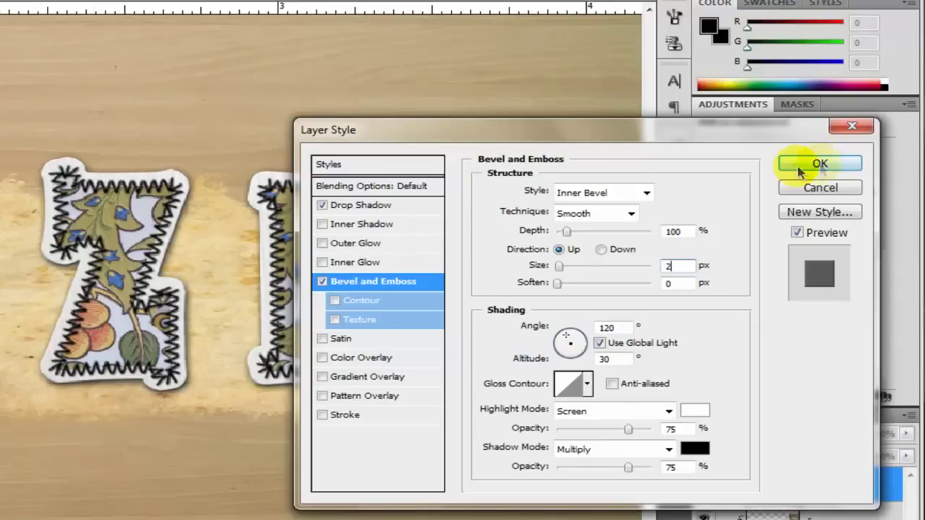
left_click(347, 359)
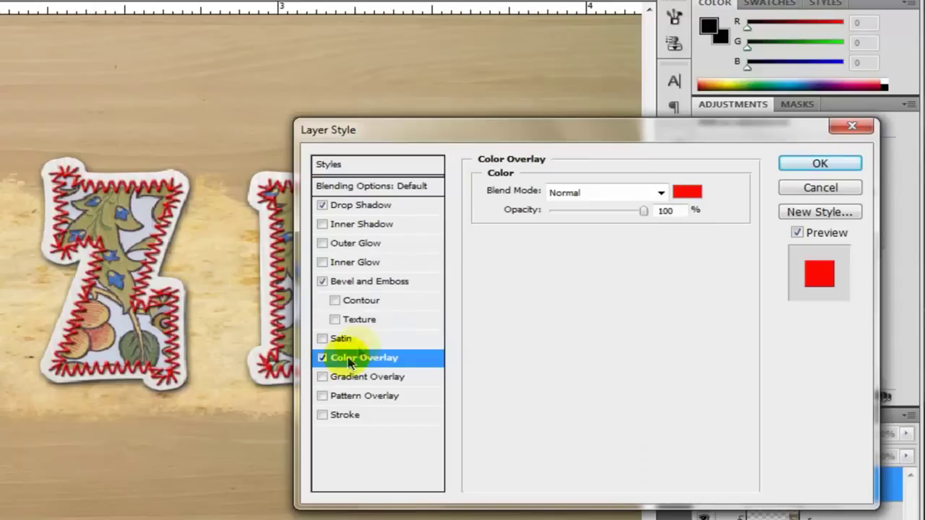
left_click(686, 192)
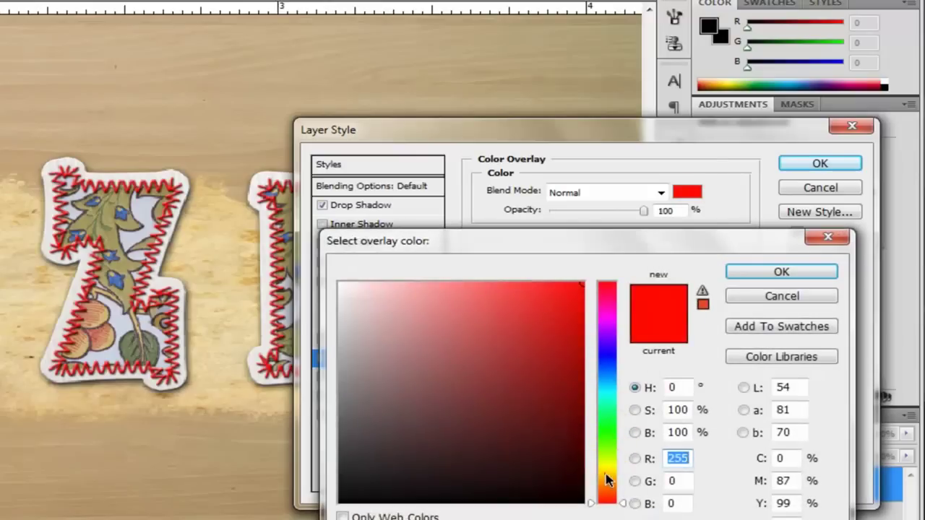
Set the STITCHES color overlay to orange #dc8436 (R220 G132 B54) and apply the layer style.
left_click(607, 486)
mouse_move(498, 379)
left_mouse_down()
mouse_move(484, 353)
mouse_move(517, 360)
mouse_move(529, 307)
left_mouse_up()
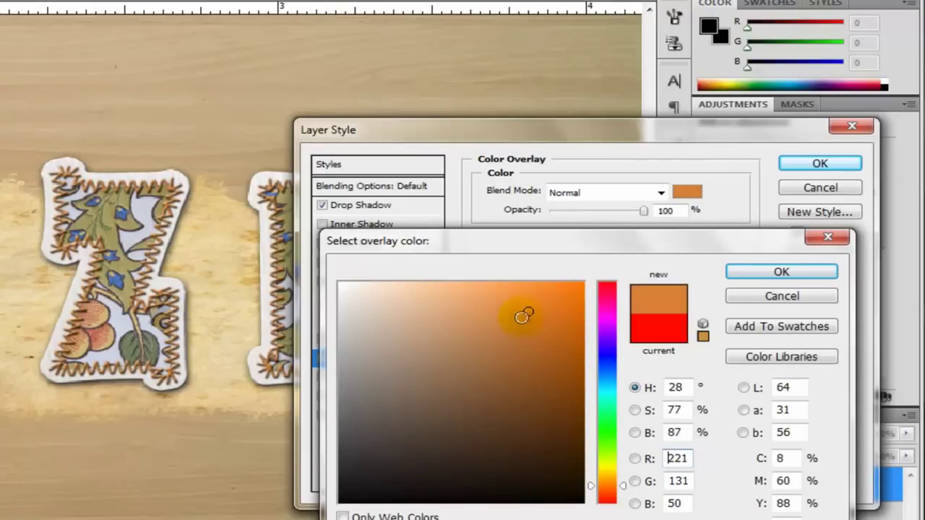
type("220")
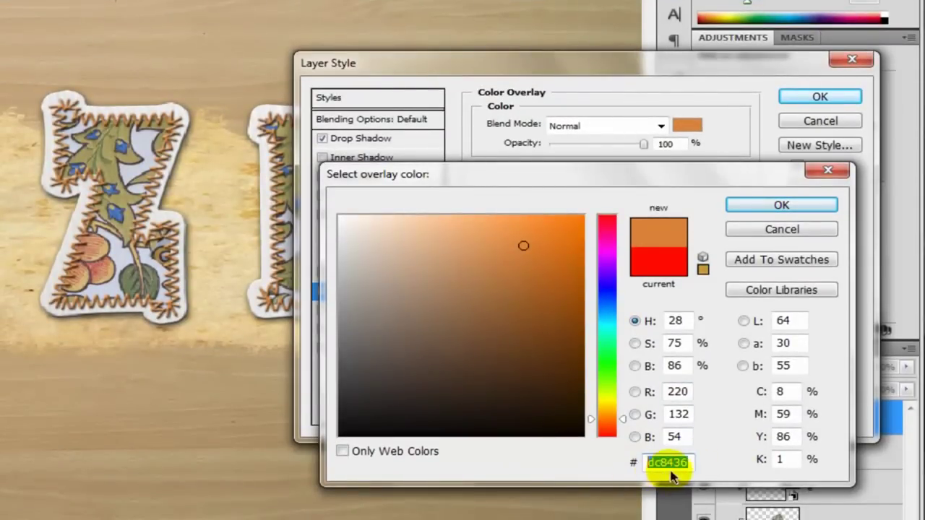
left_click(782, 205)
left_click(815, 97)
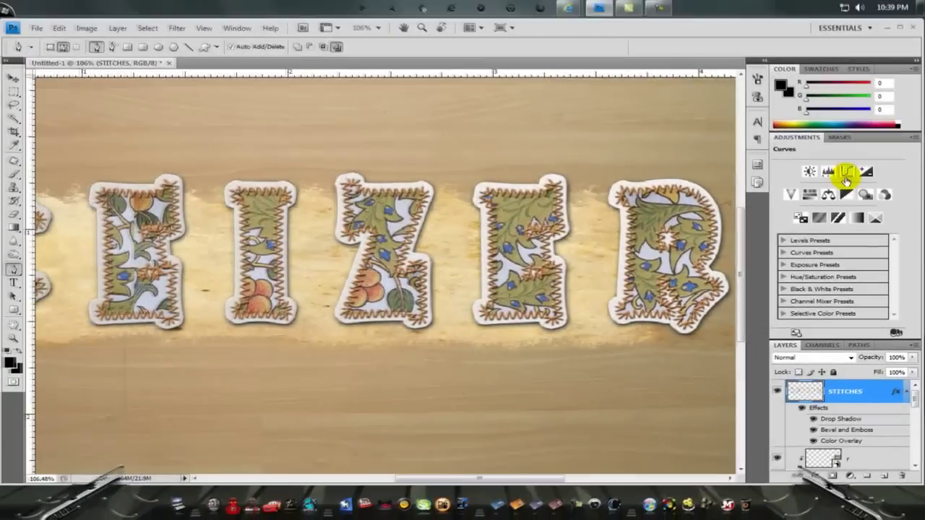
scroll(511, 253, "down", 3)
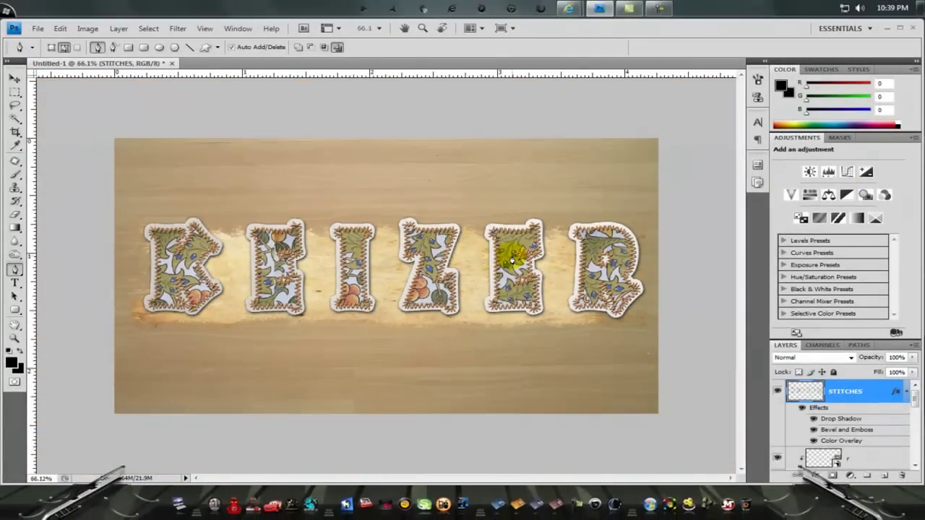